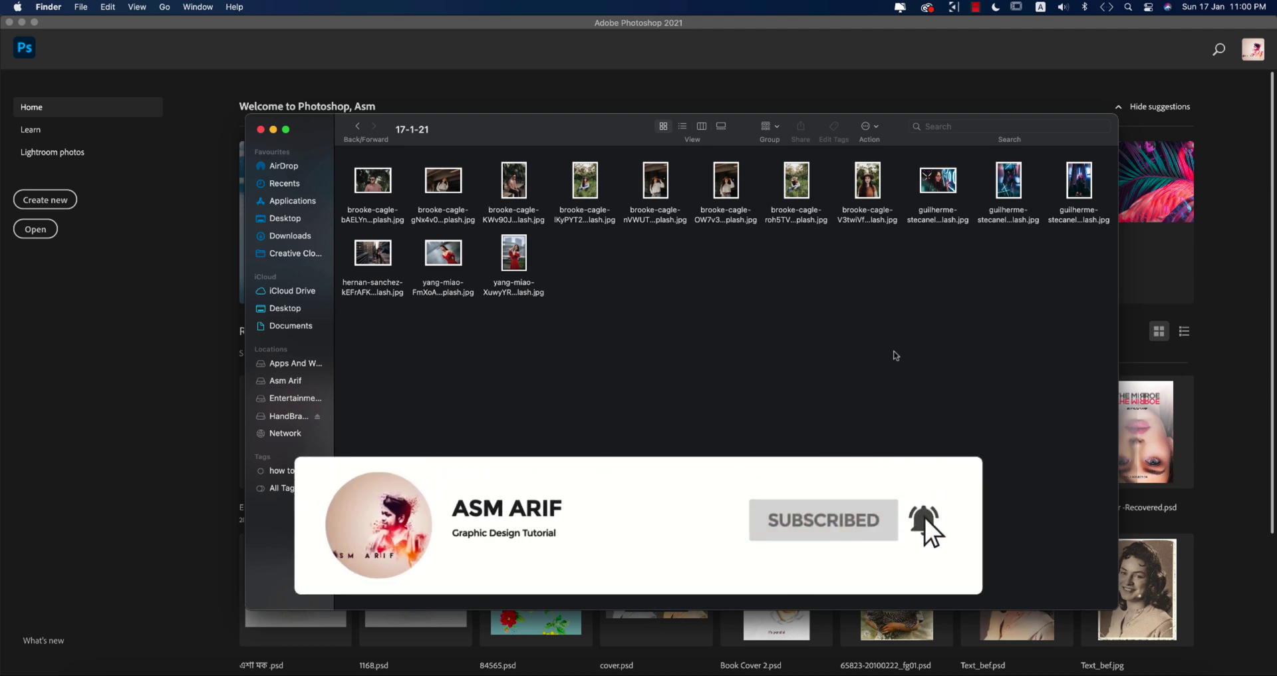
- Open brooke-cagle-lKyPYT27PEw-unsplash.jpg from the 17-1-21 Finder folder in Photoshop
left_click_drag(583, 188, 187, 292)
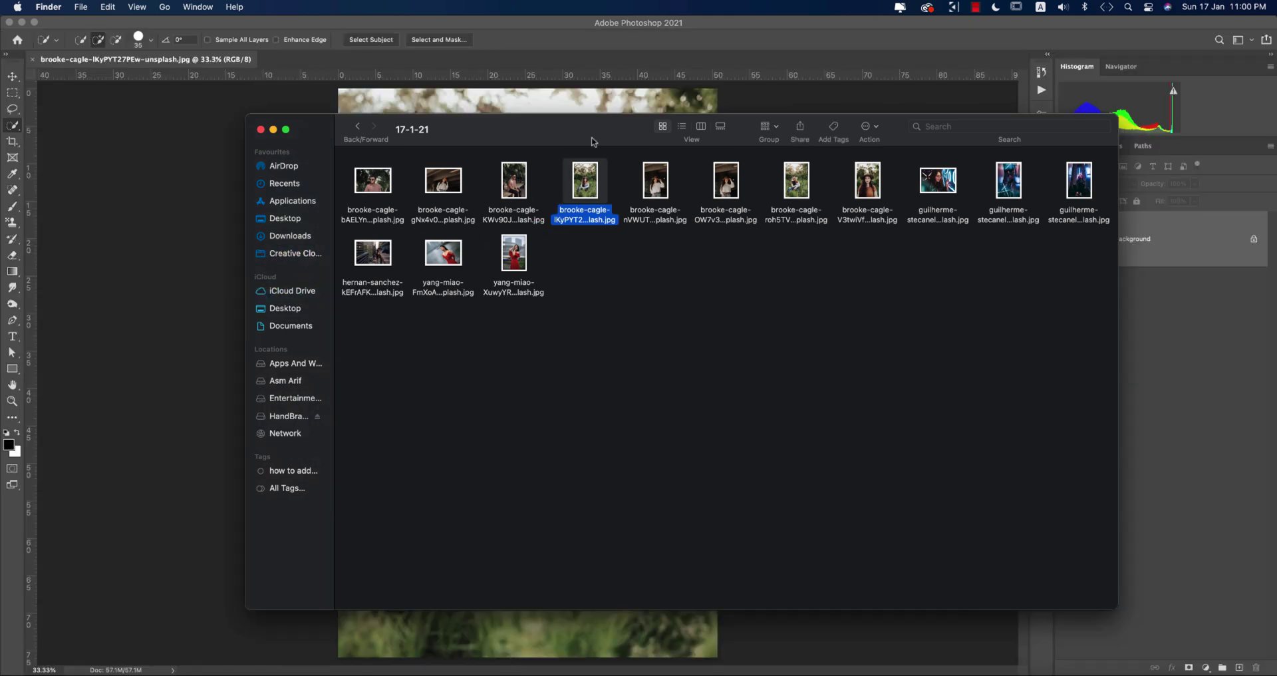
- Hide Finder, select the Move tool and duplicate the Background layer as Layer 1
left_click(273, 130)
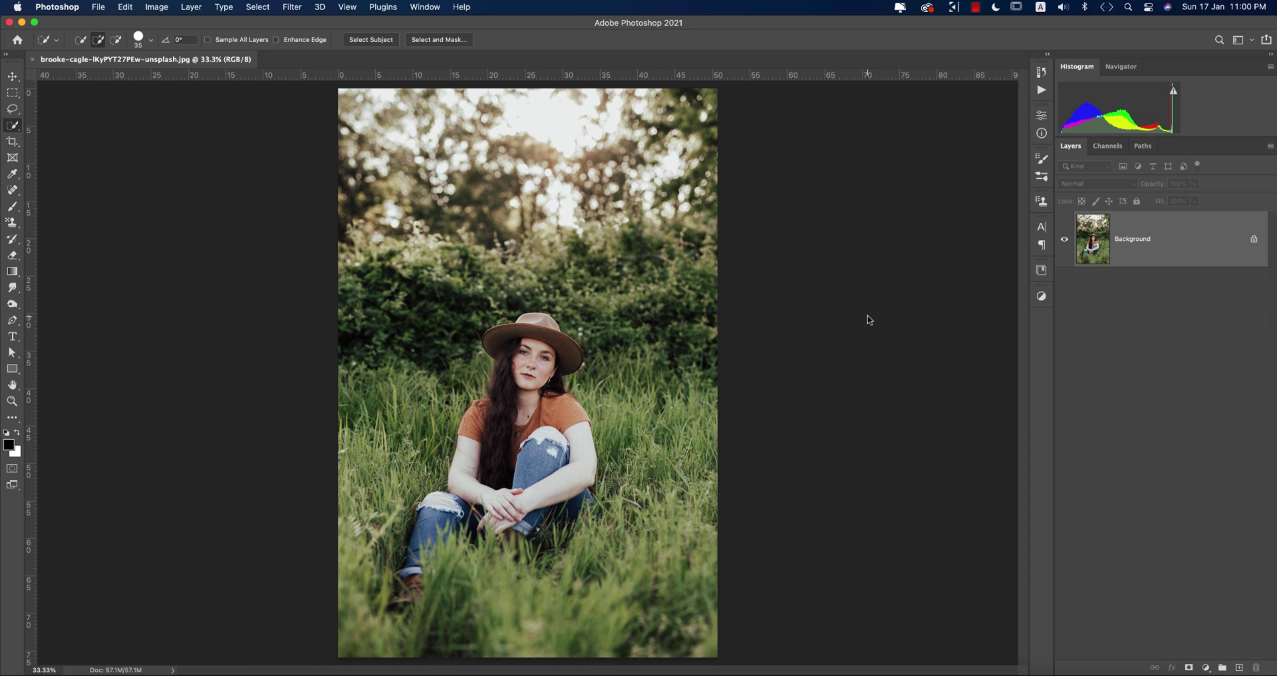
key("v")
key("super+j")
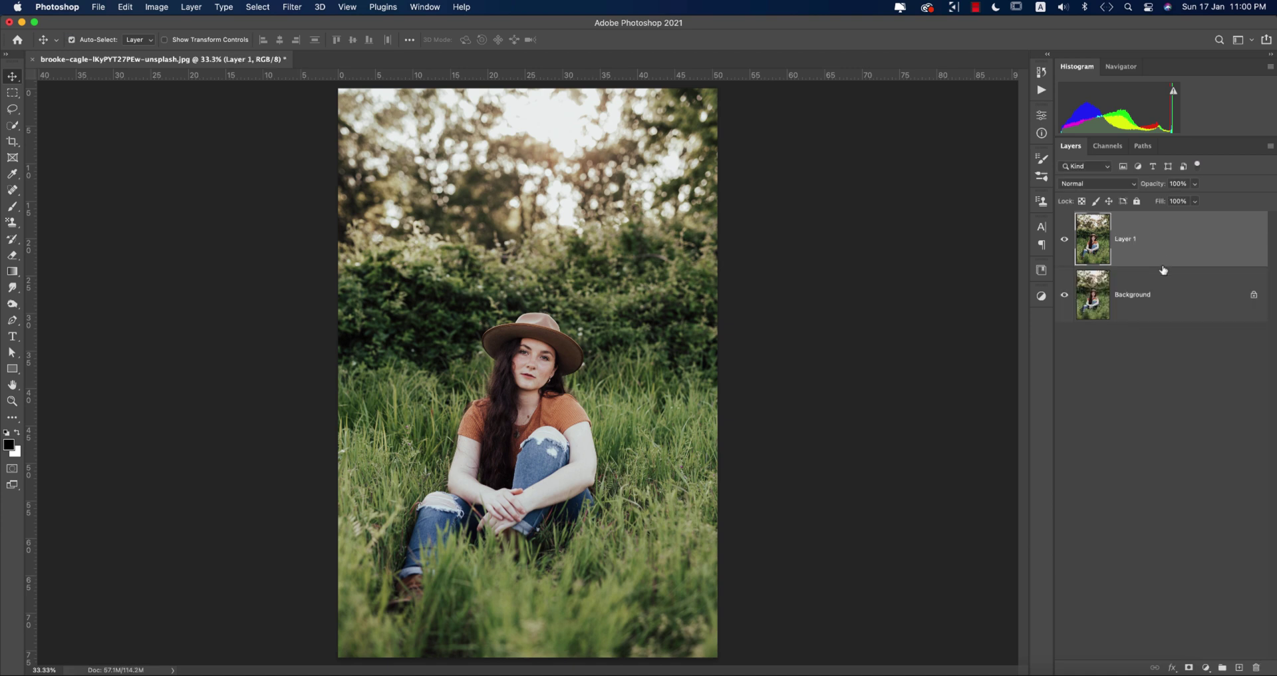
left_click(293, 7)
- In Camera Raw Filter, set white balance from the face, then Temperature -17, Highlights -70, Exposure -0.10
left_click(314, 101)
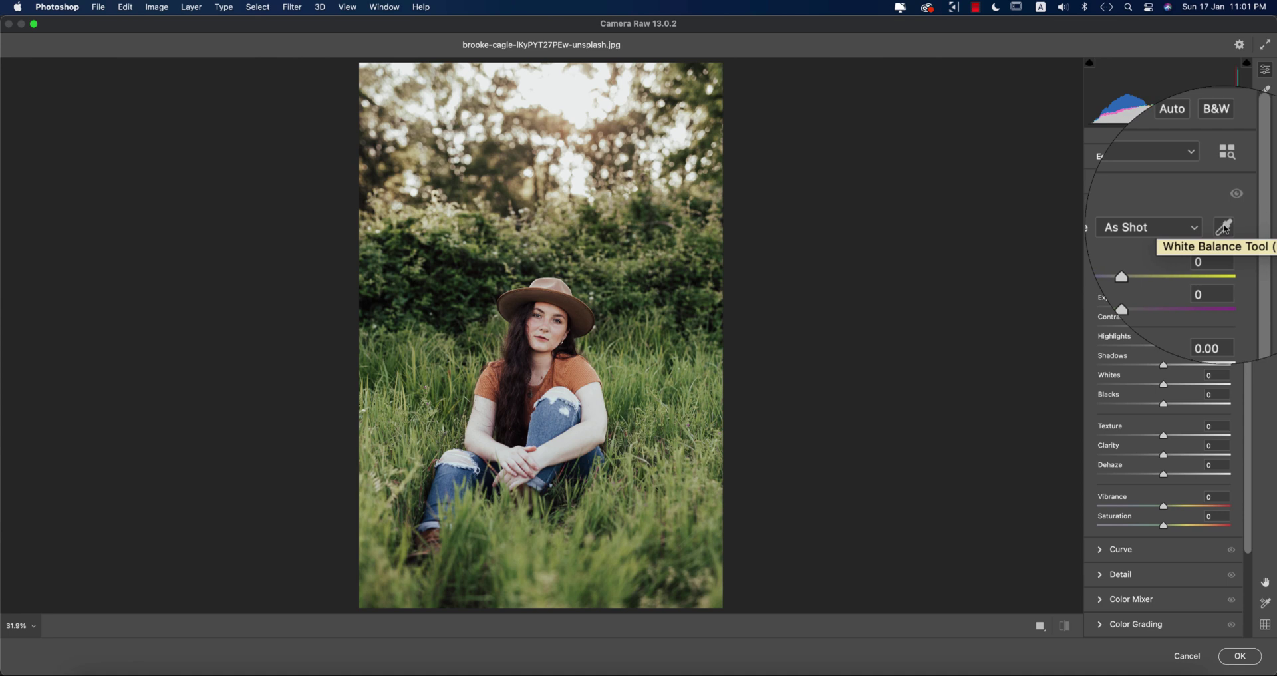
left_click(1224, 229)
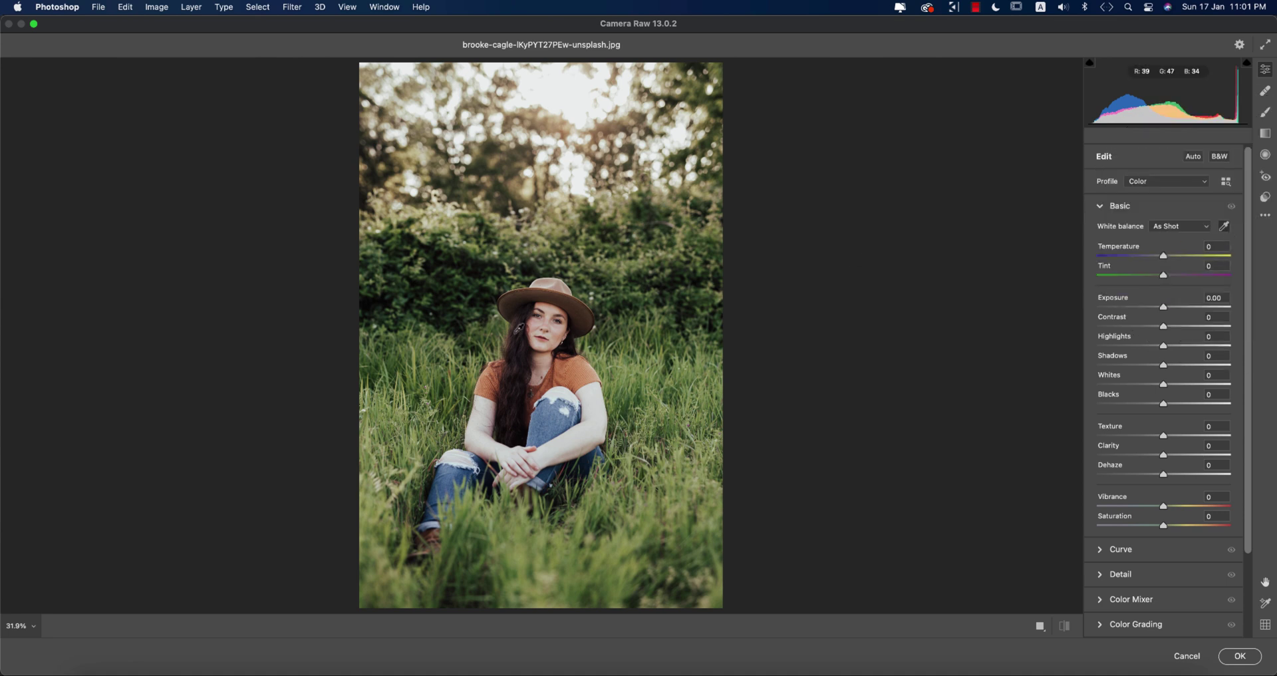
left_click(539, 324)
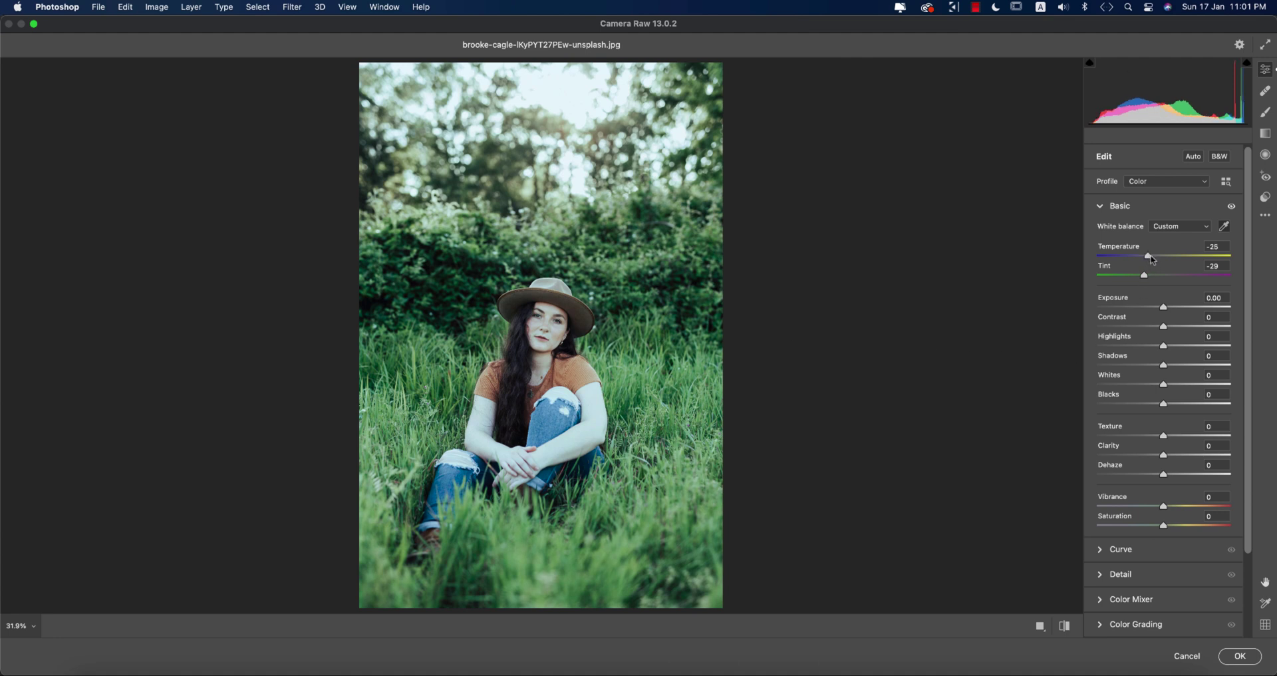
left_click(1154, 258)
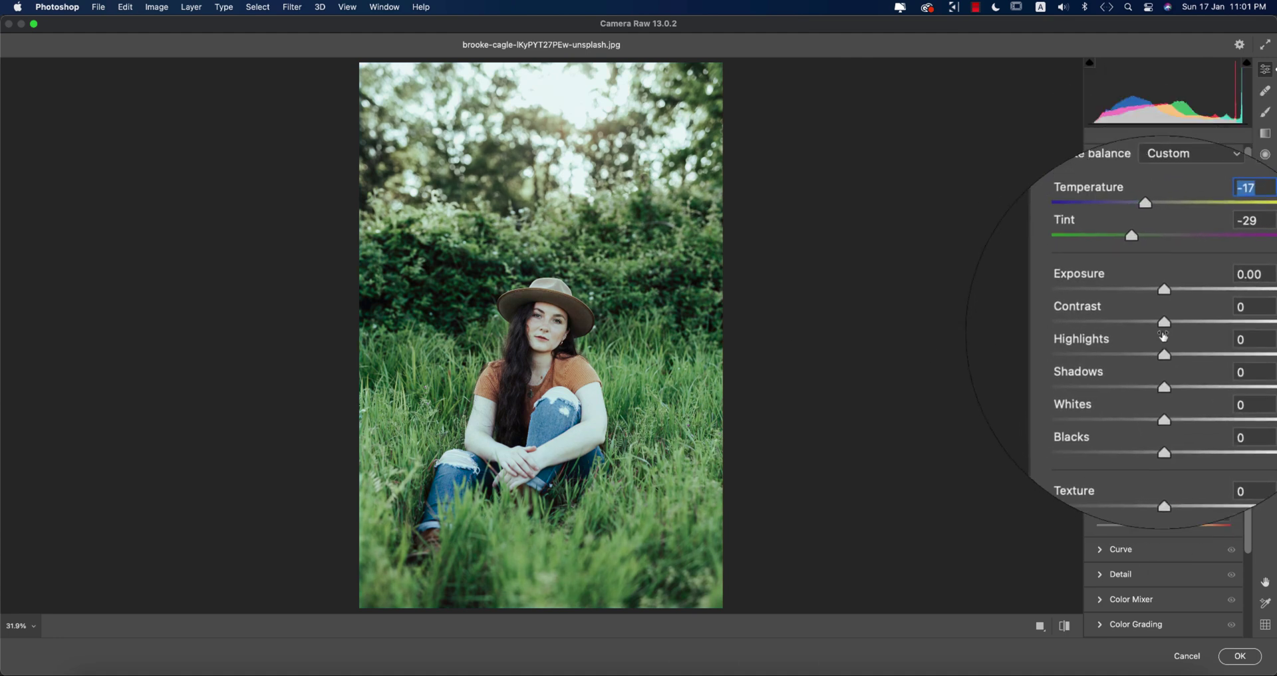
left_click_drag(1163, 346, 1118, 346)
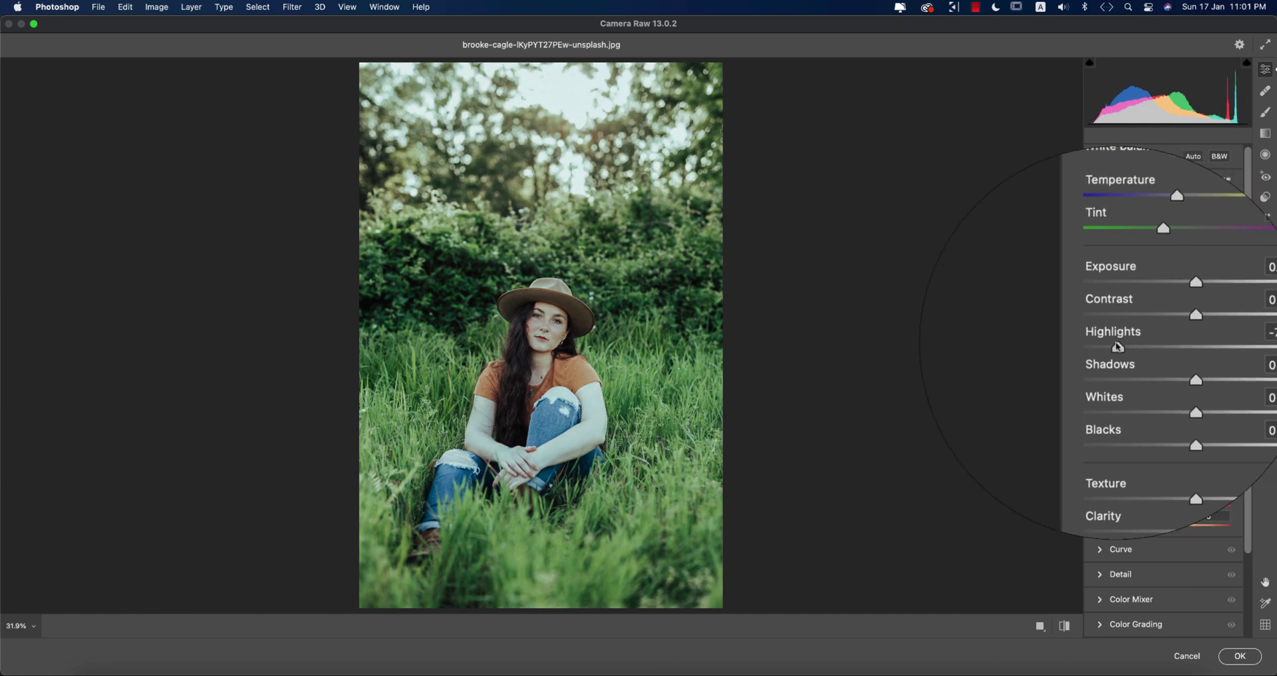
left_click_drag(1165, 309, 1163, 310)
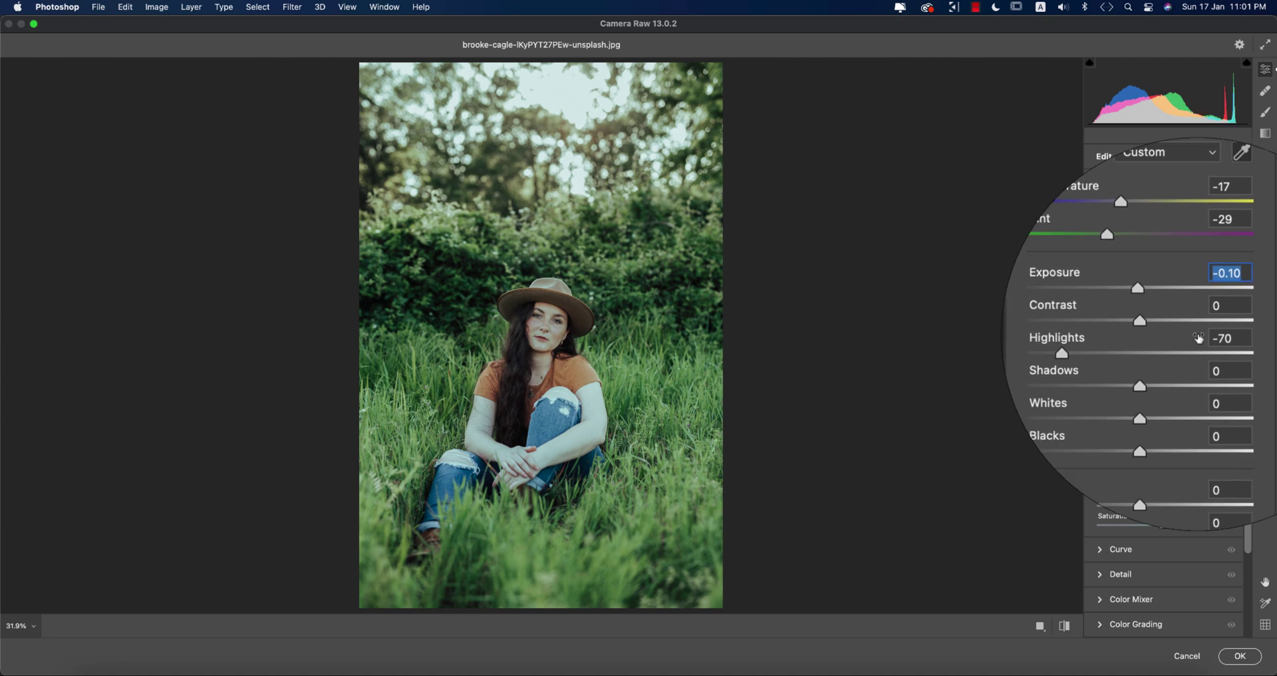
scroll(1164, 492, "down", 2)
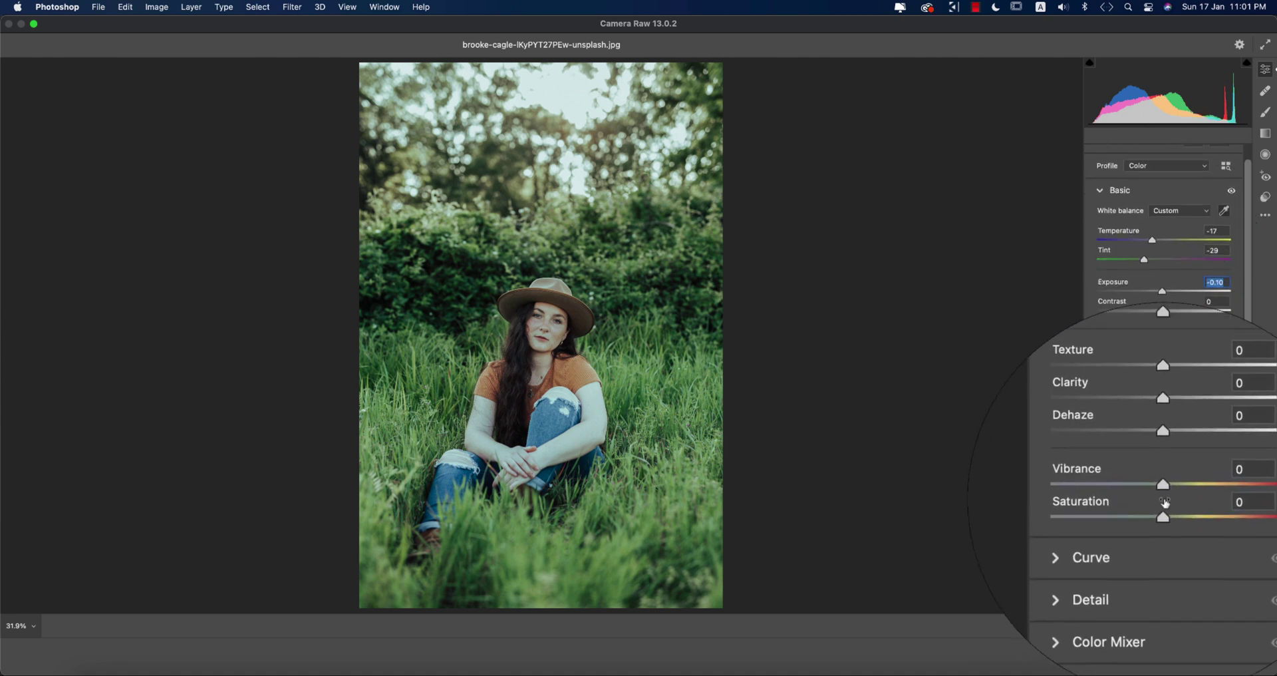
- Set Vibrance -52, Saturation +35, Dehaze +12, Whites +16 and Contrast +12
left_click_drag(1166, 490, 1129, 491)
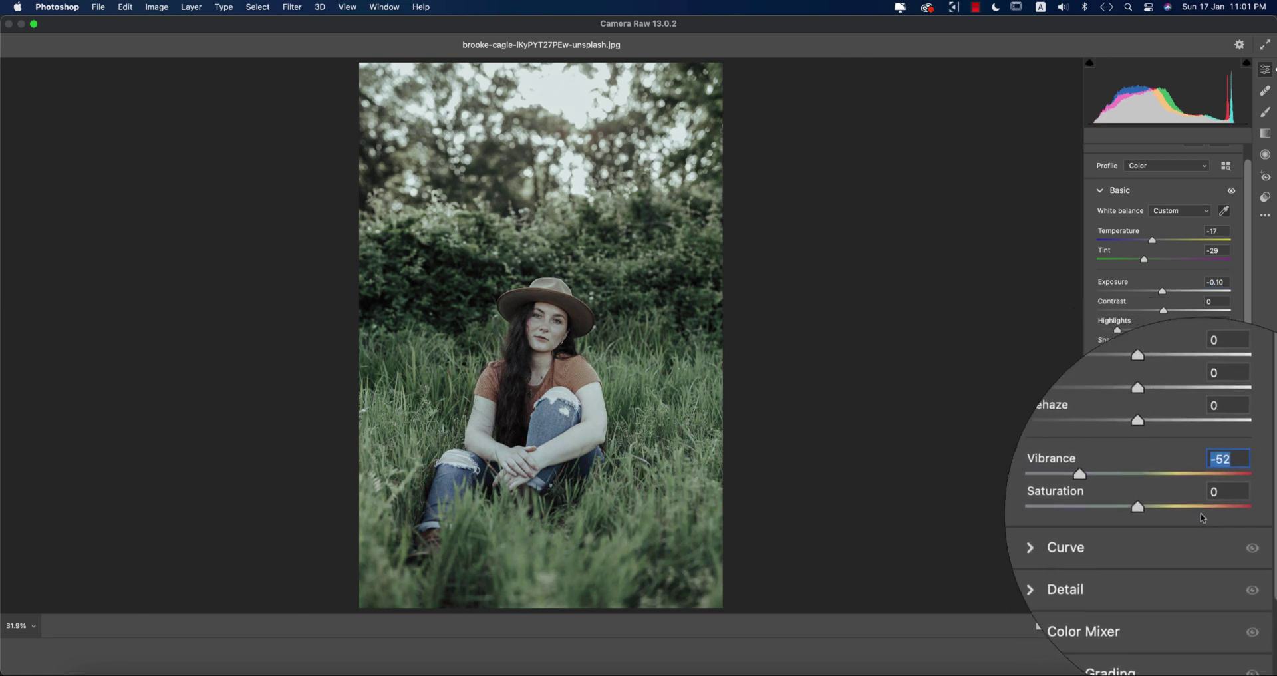
left_click_drag(1144, 509, 1187, 511)
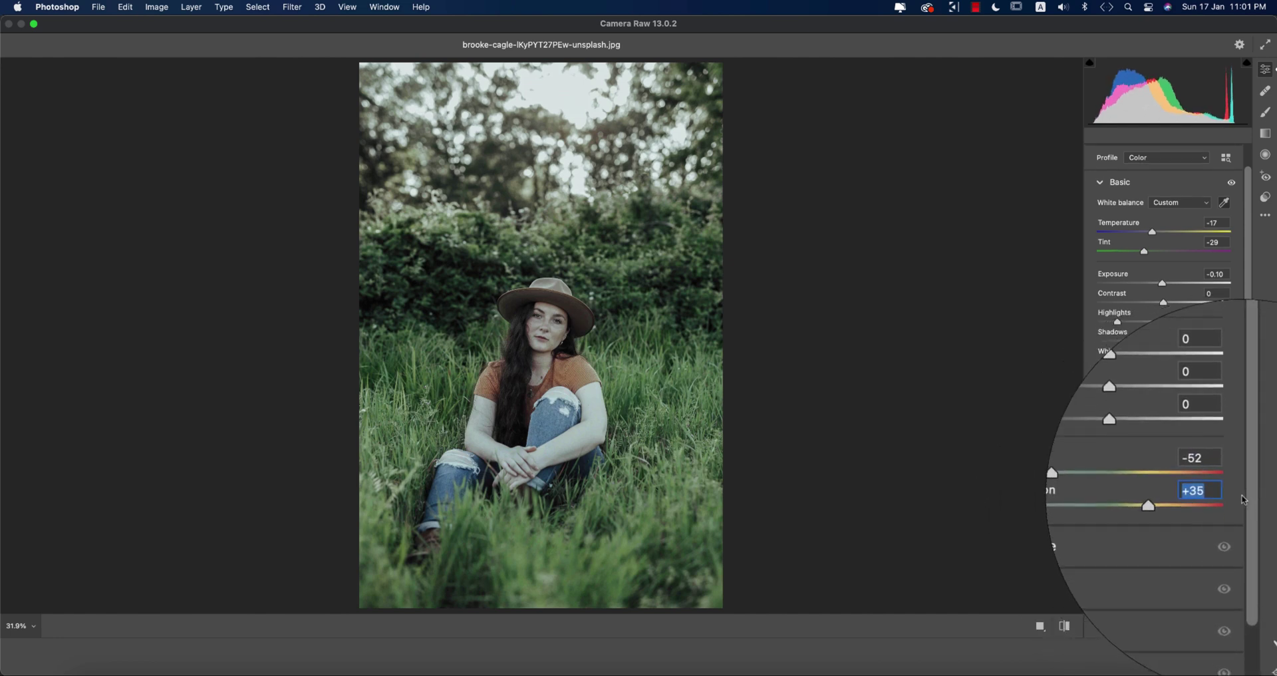
scroll(1144, 394, "down", 1)
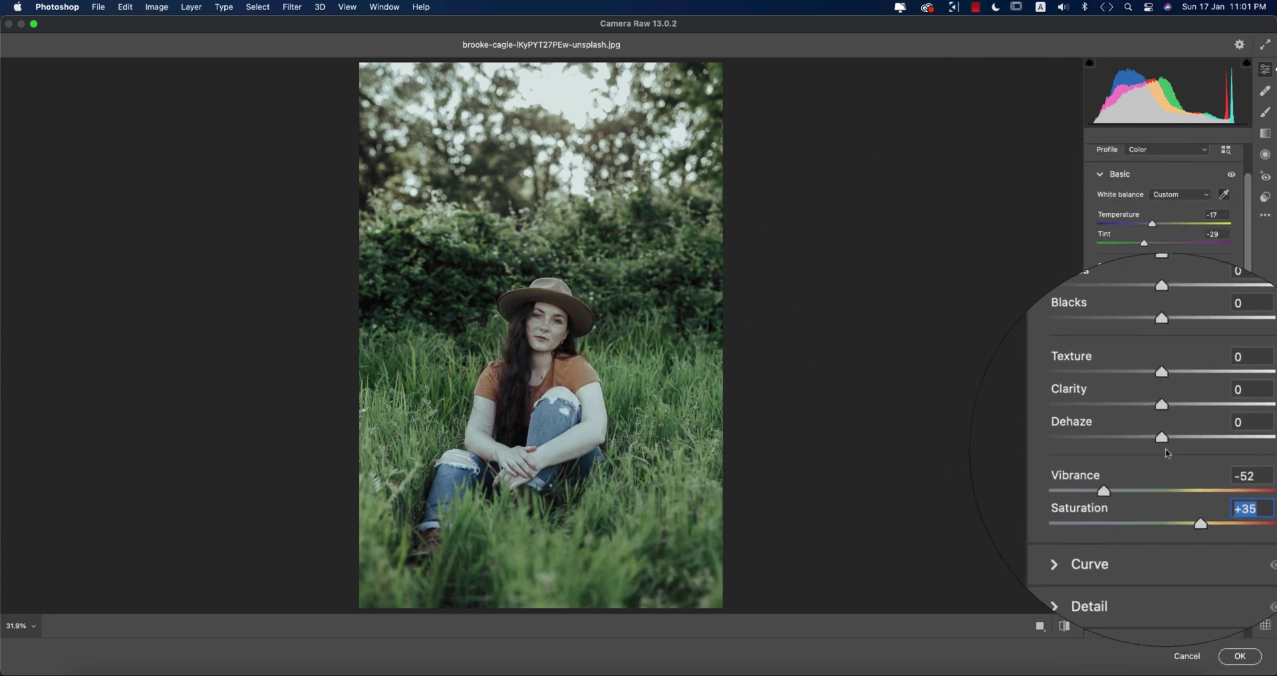
left_click_drag(1164, 443, 1175, 445)
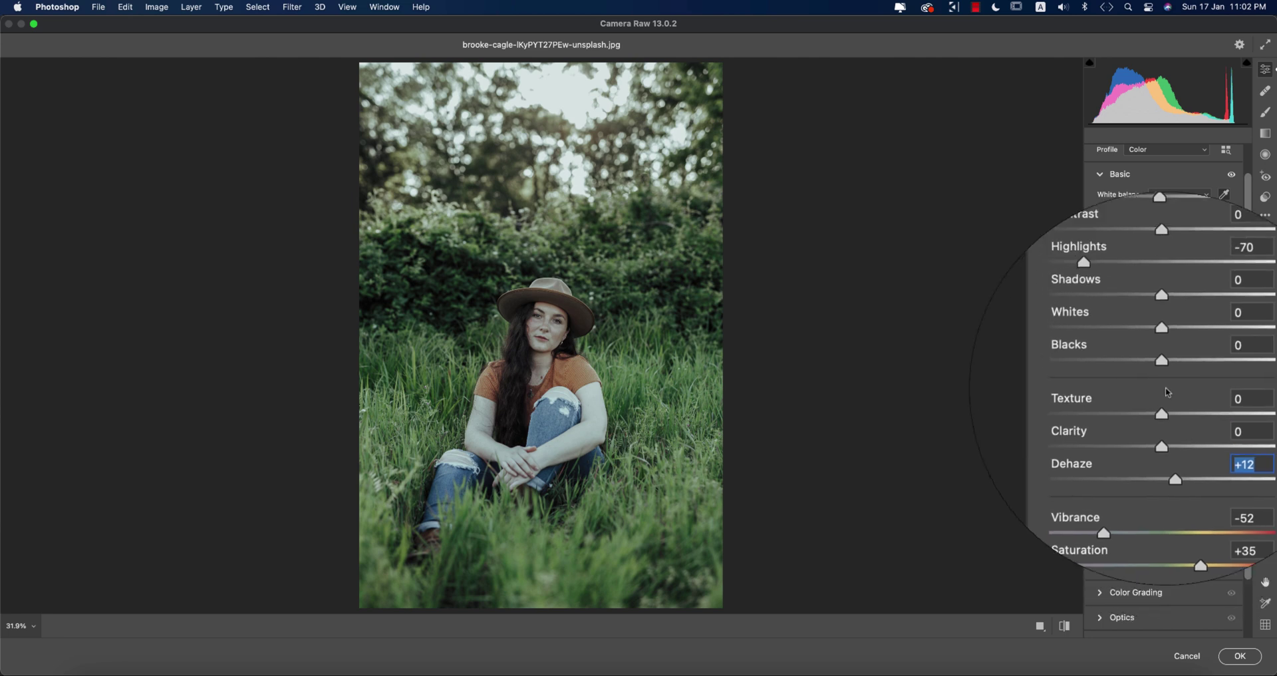
left_click_drag(1163, 353, 1173, 353)
left_click_drag(1158, 295, 1172, 336)
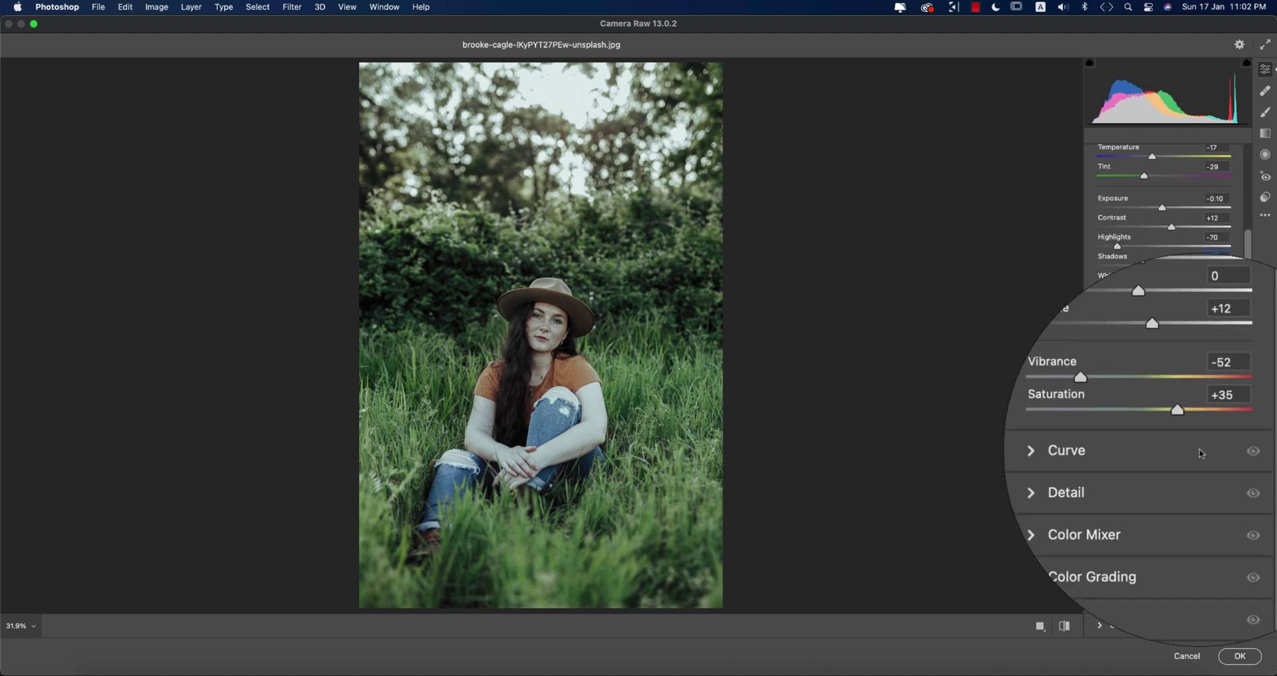
scroll(1200, 453, "down", 1)
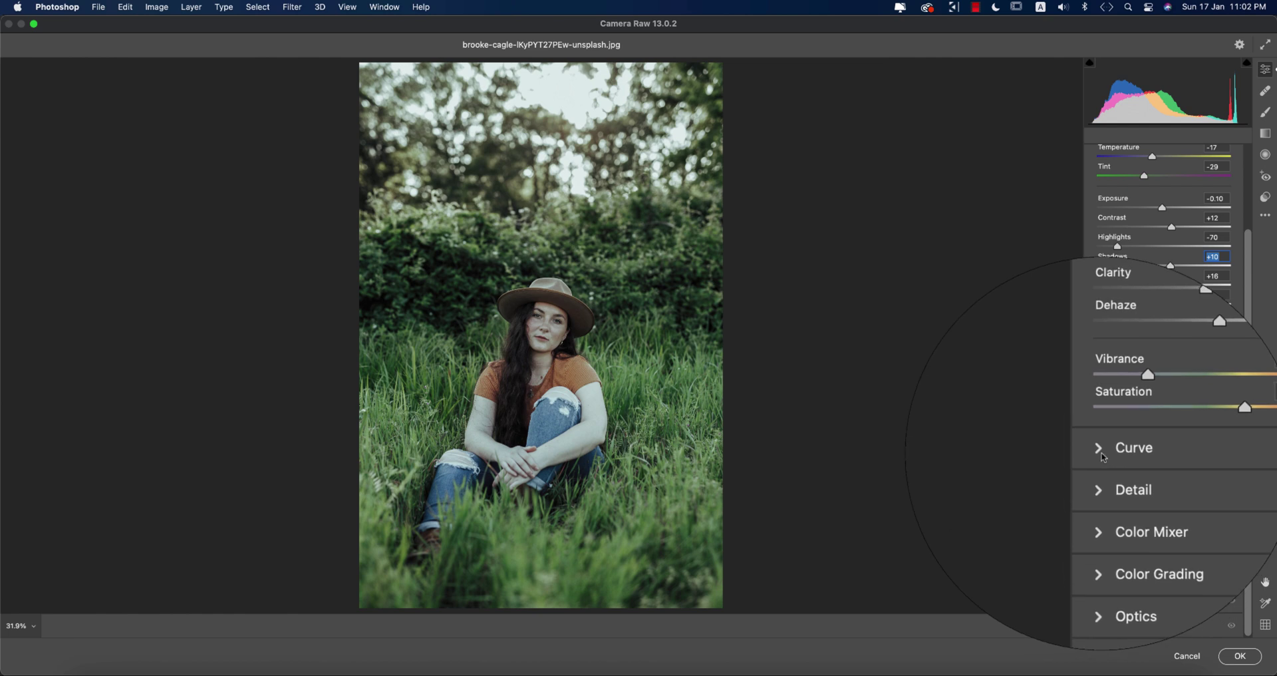
- Expand the Tone Curve panel and select the Blue channel curve
left_click(1101, 455)
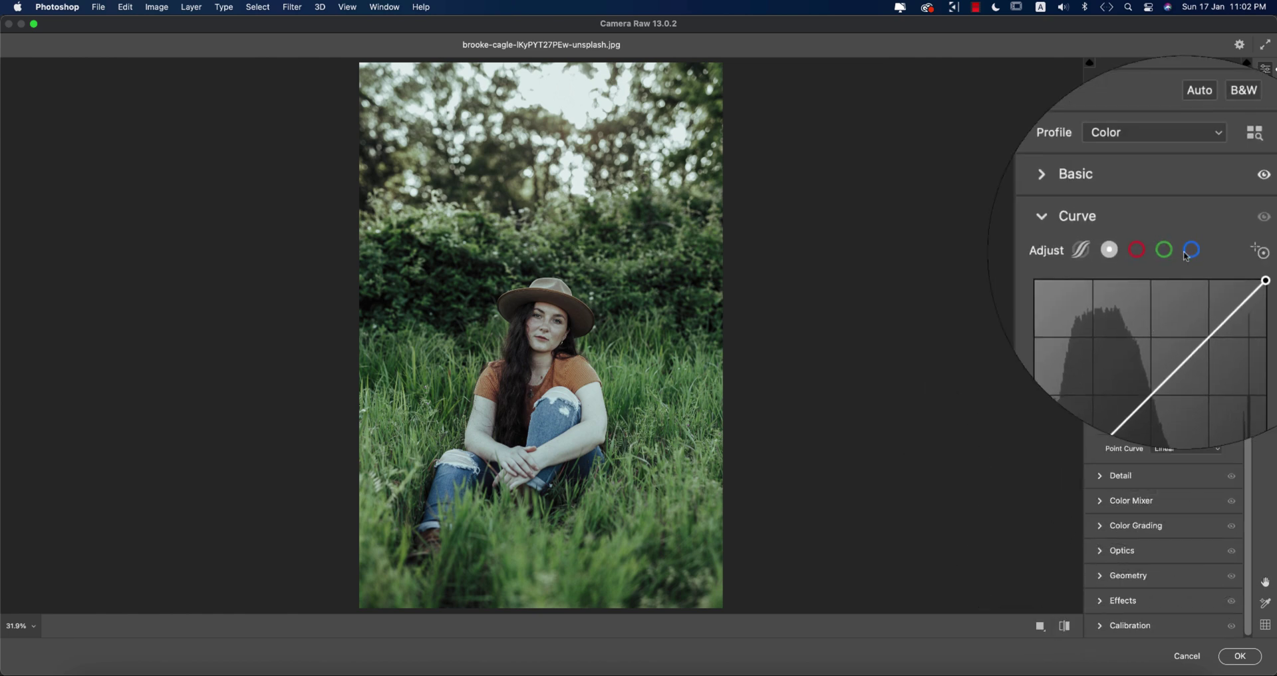
left_click(1163, 249)
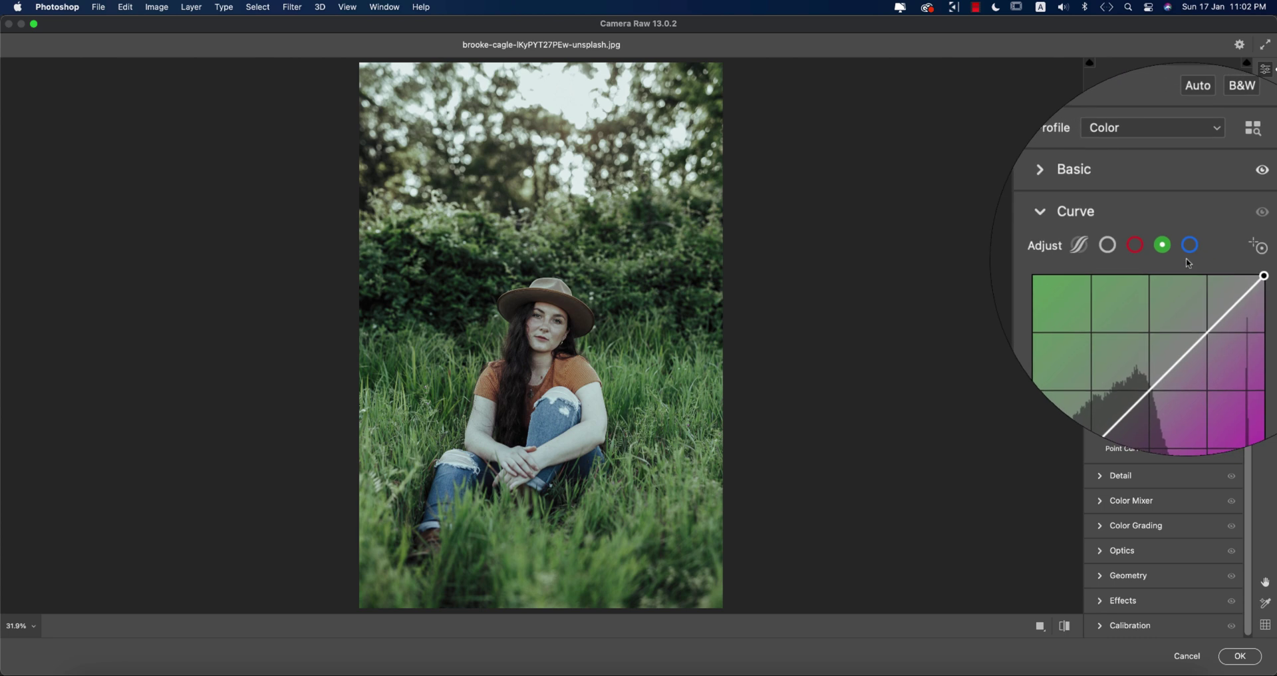
left_click(1189, 245)
left_click(1163, 246)
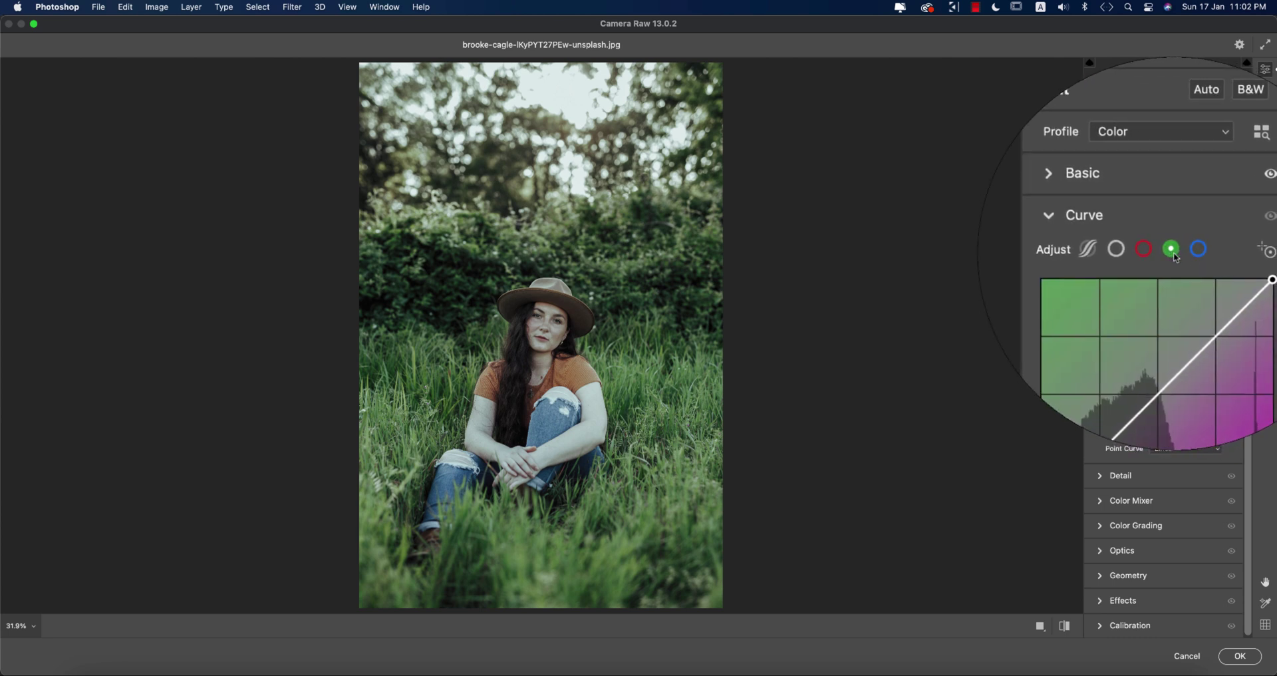
left_click(1198, 250)
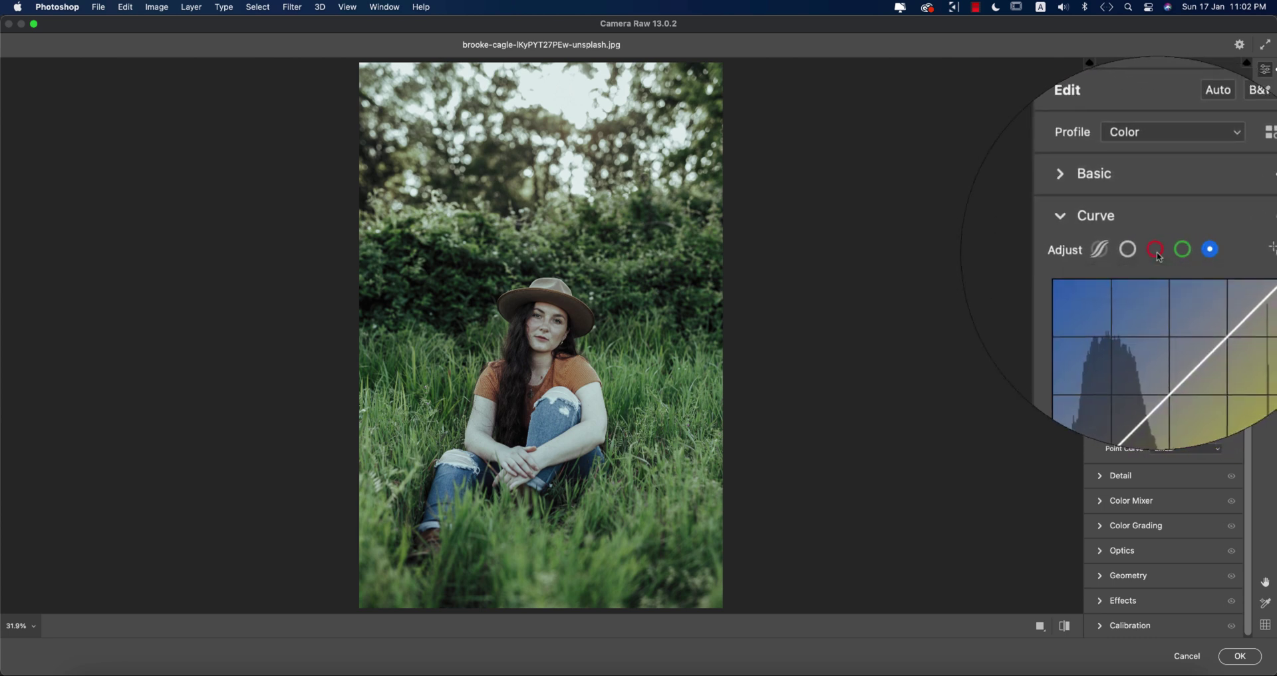
left_click(1157, 253)
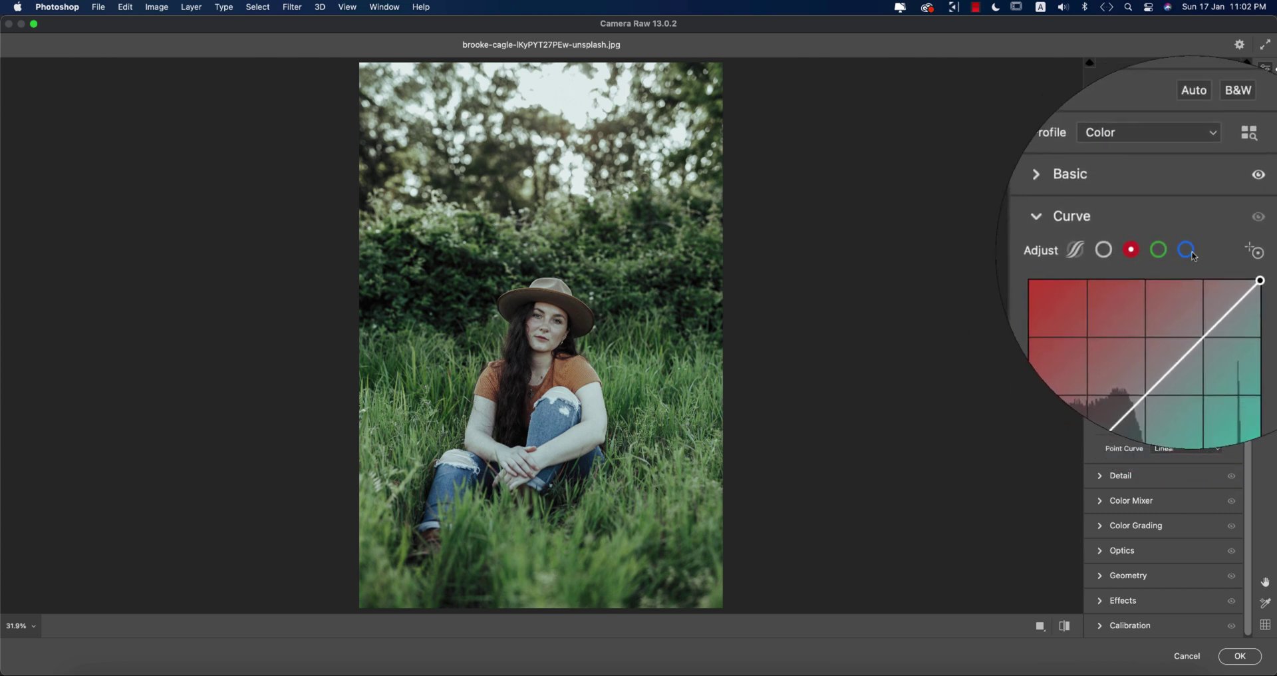
left_click(1190, 252)
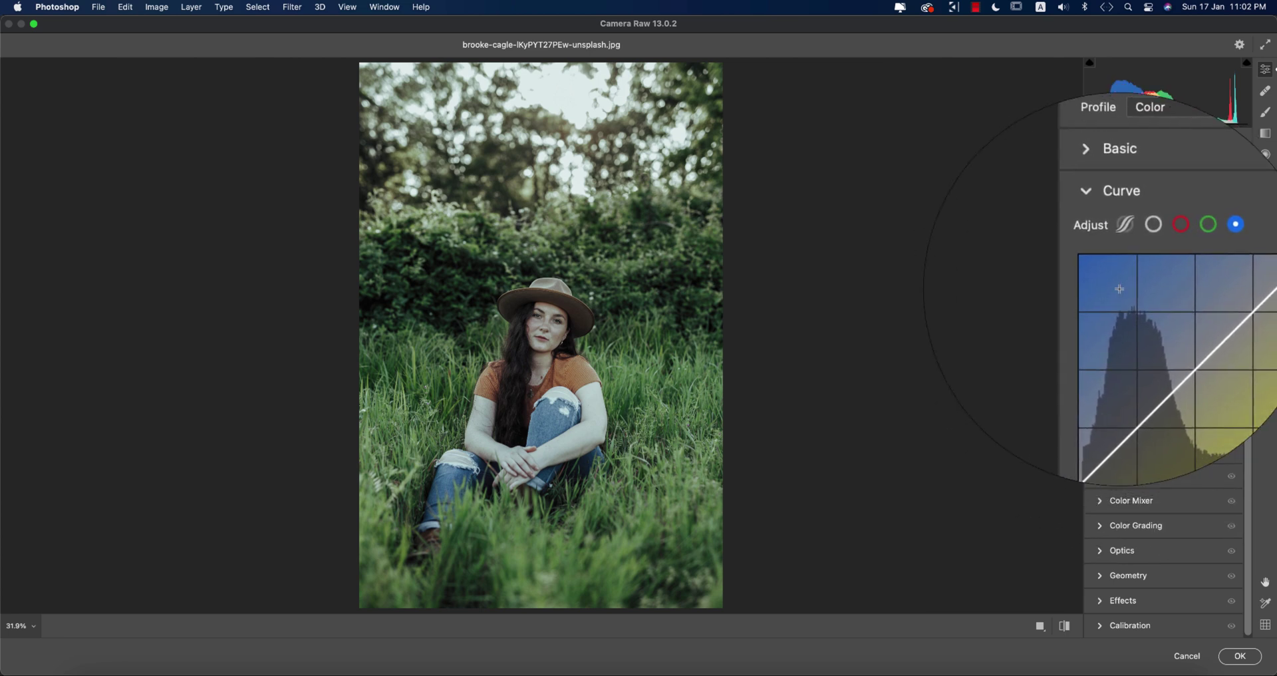
- Lift the Blue curve's black point slightly, discarding an earlier trial bend
left_click_drag(1138, 401, 1137, 322)
key("super+z")
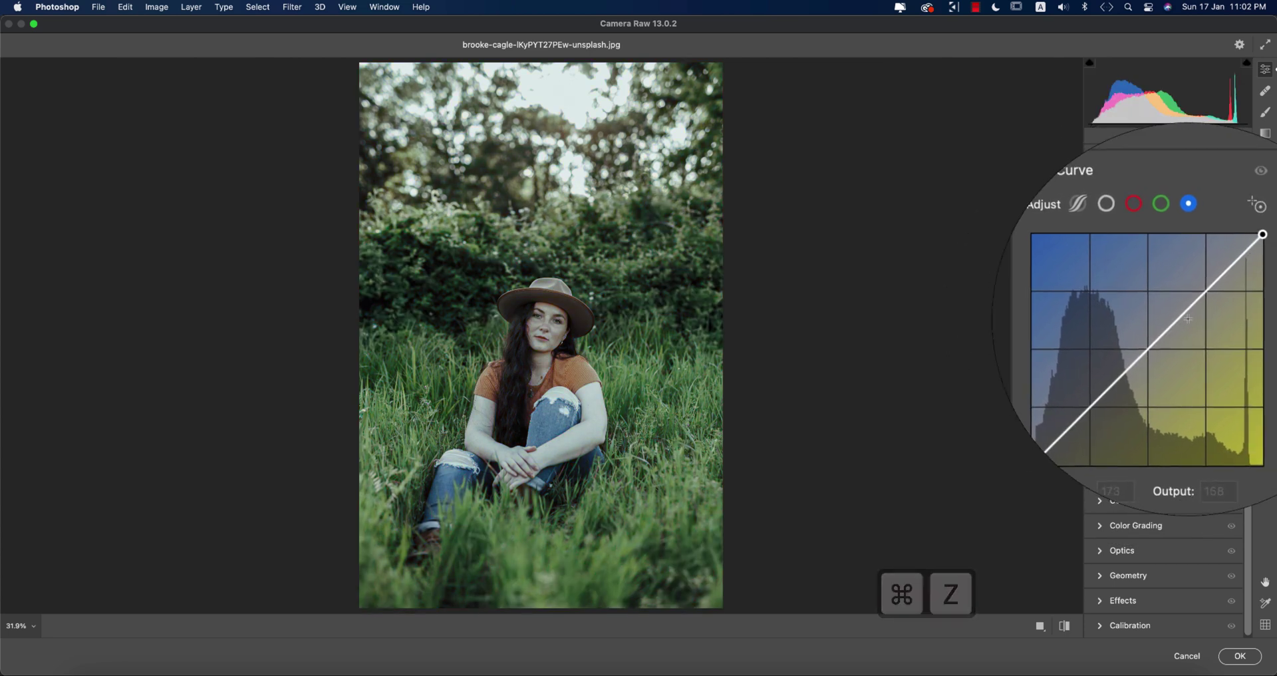
key("super+z")
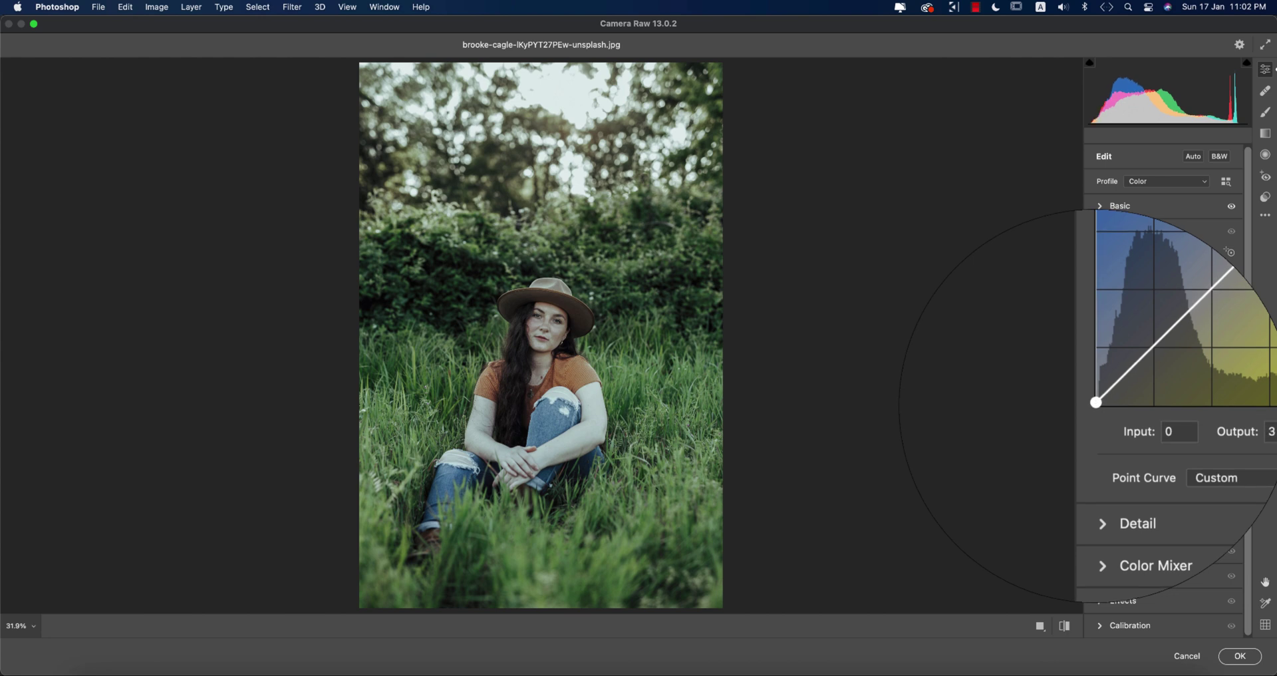
left_click_drag(1097, 403, 1098, 401)
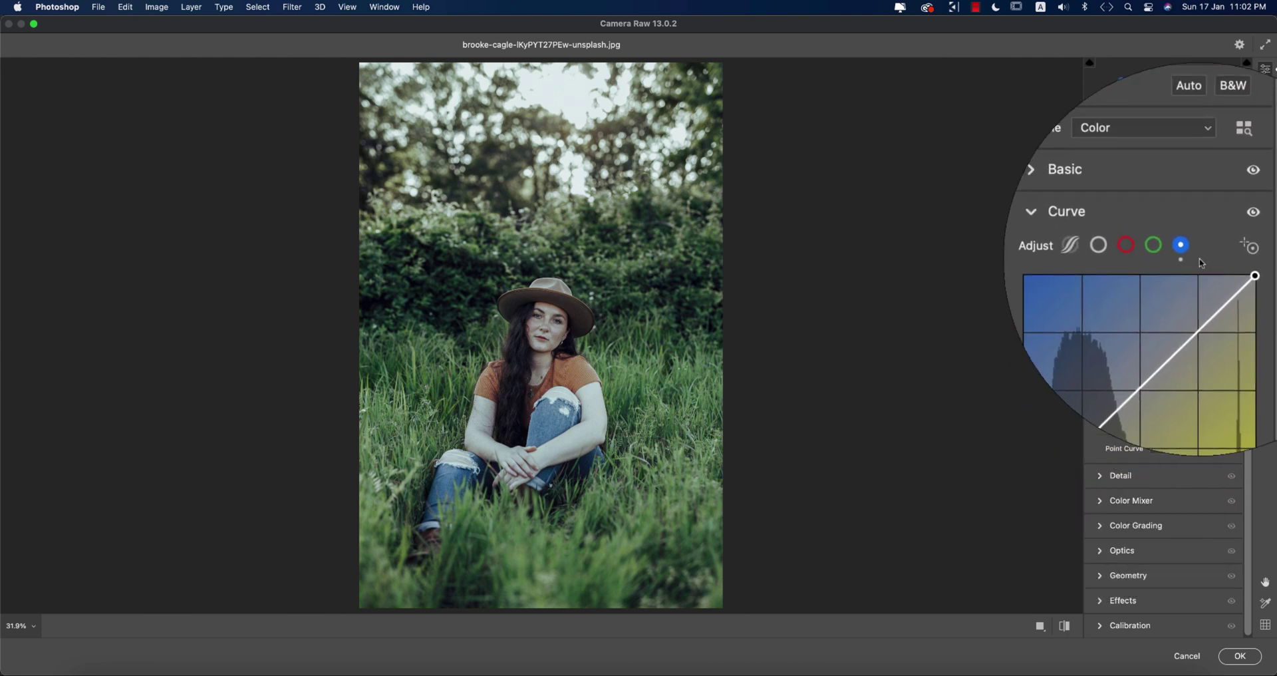
left_click(1171, 250)
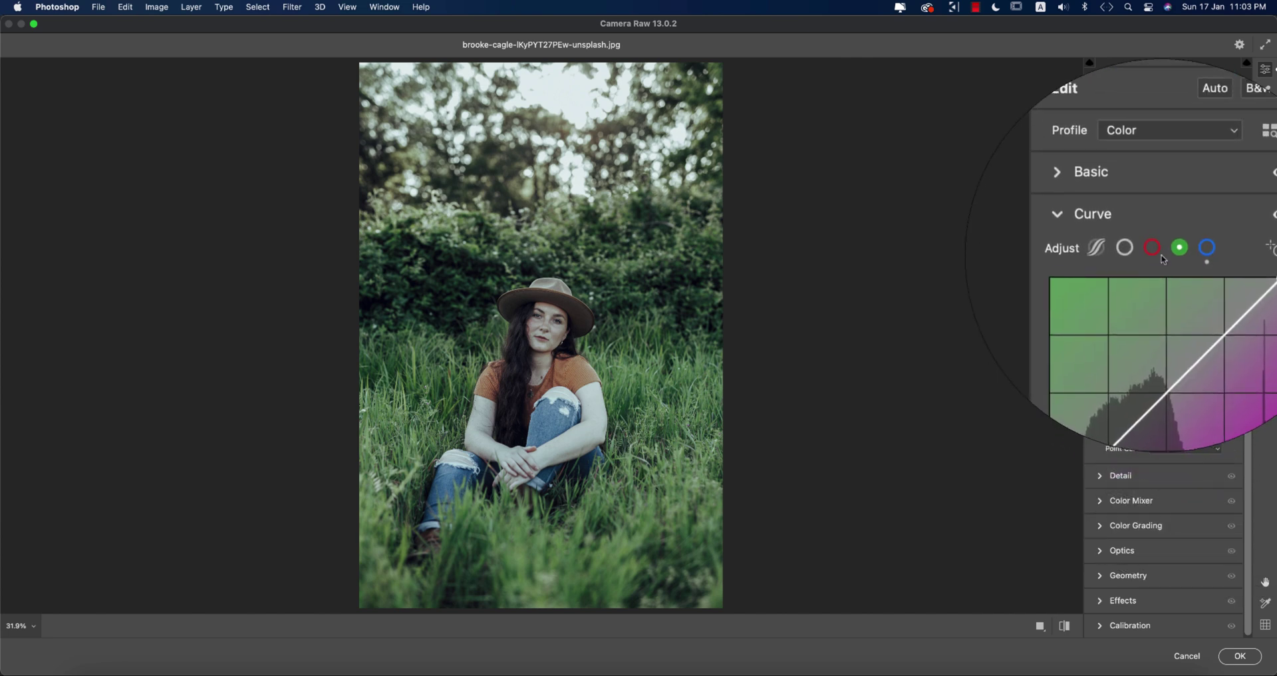
- Lower the red curve's top point and add RGB curve points, lifting the black point to 29
left_click(1155, 252)
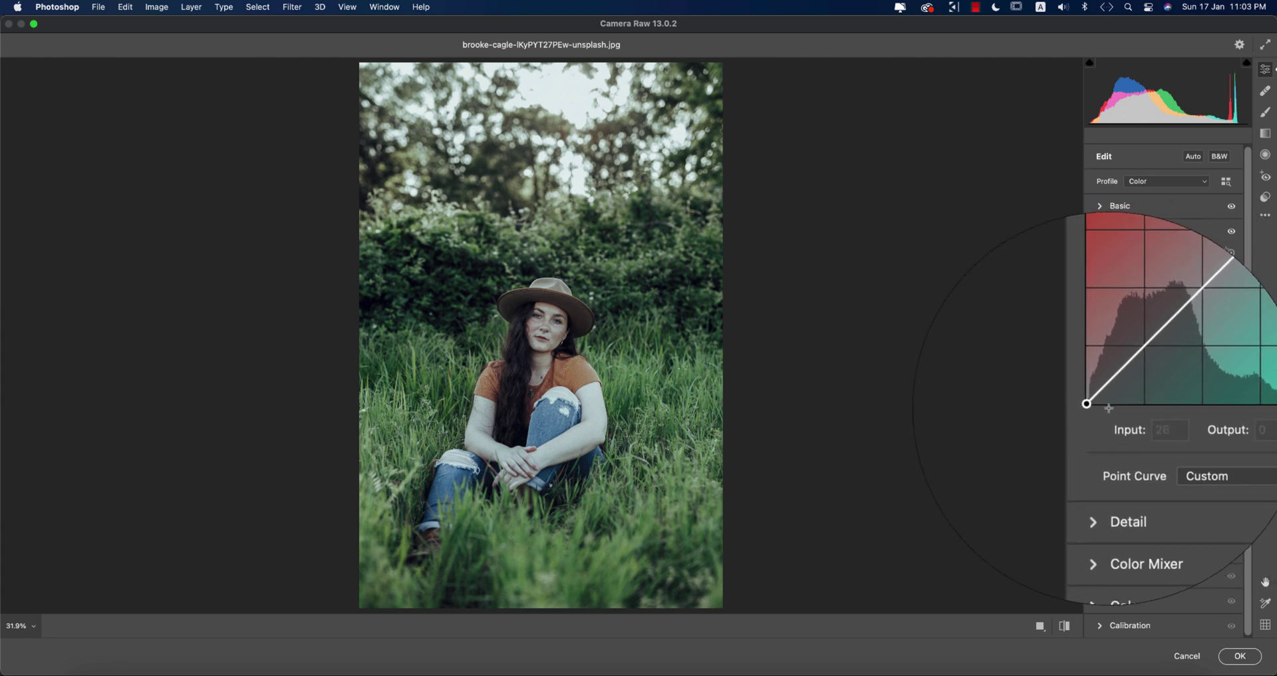
left_click_drag(1231, 268, 1232, 272)
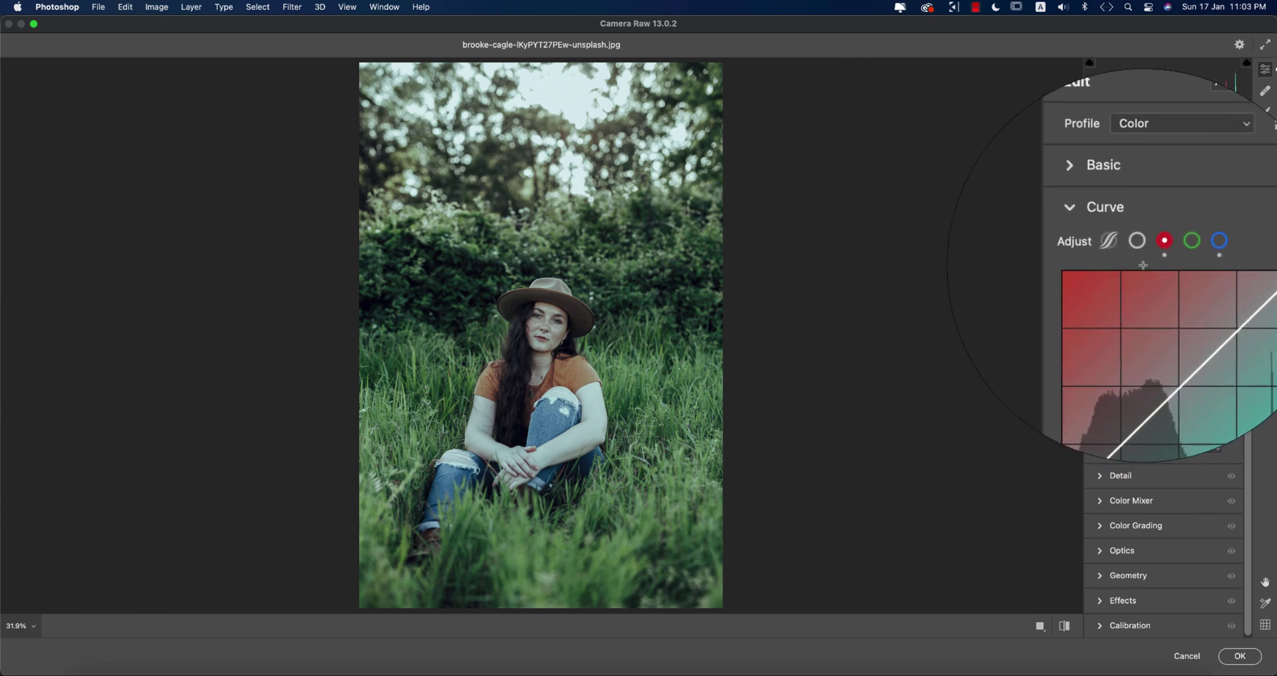
left_click(1137, 242)
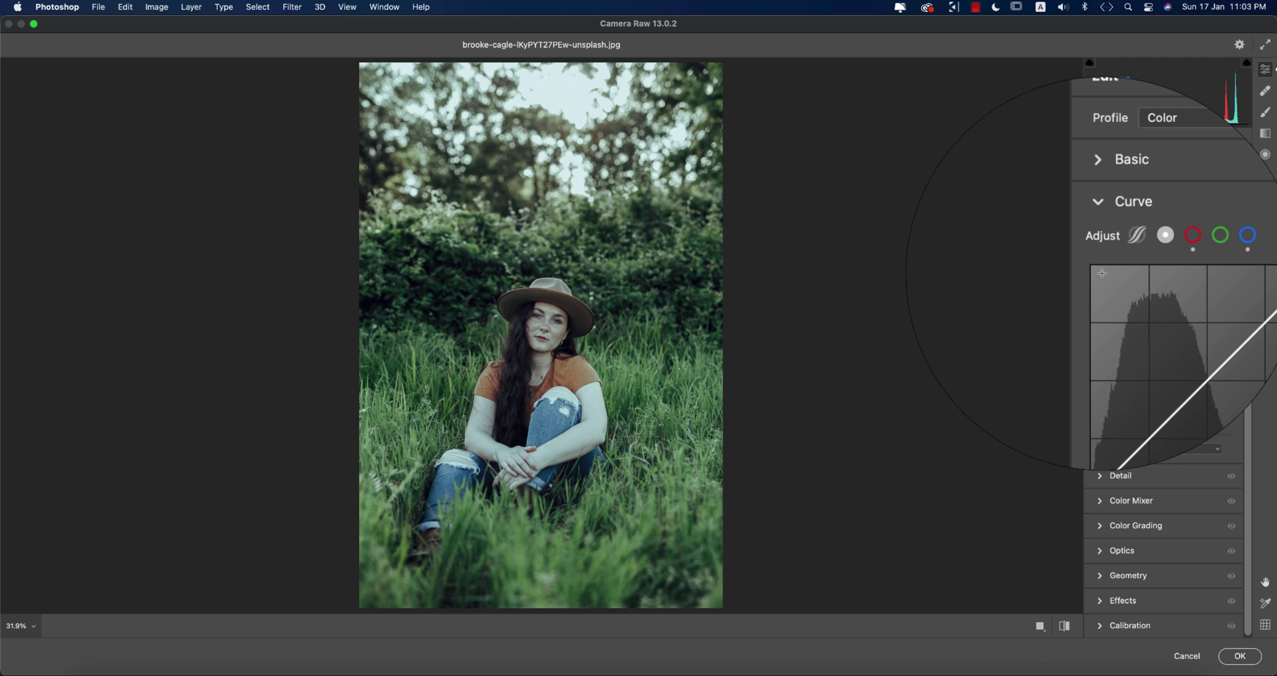
left_click(1130, 371)
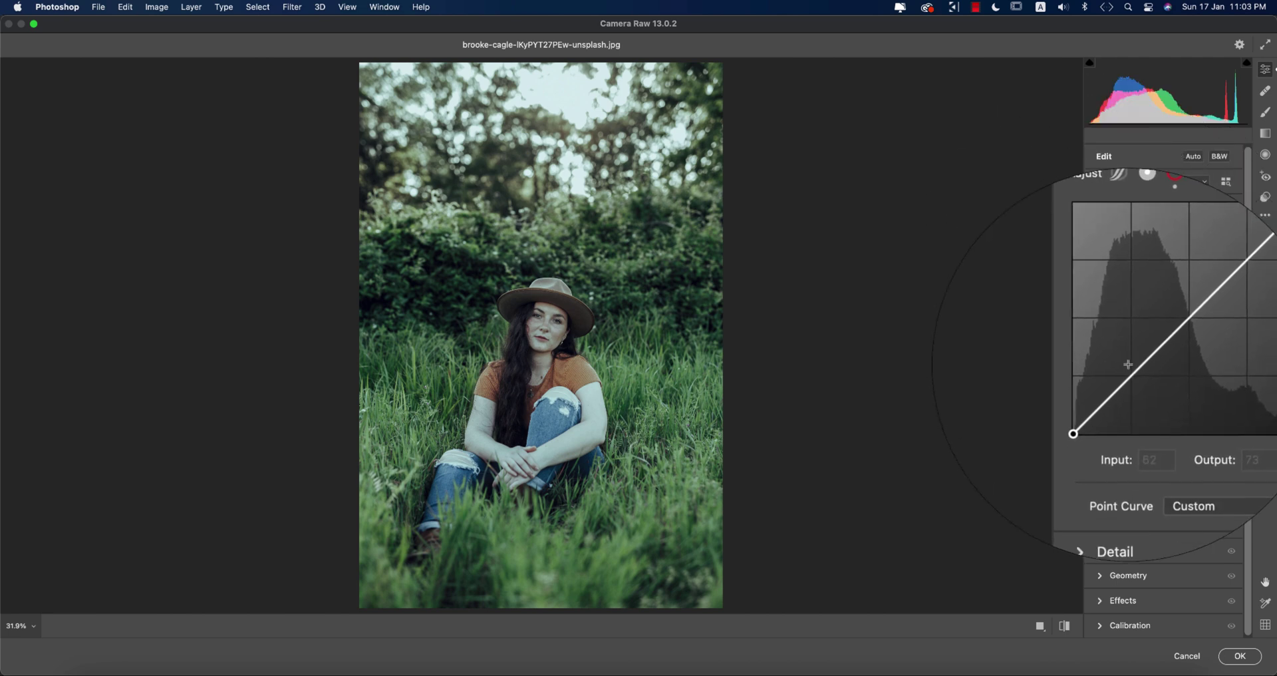
left_click(1185, 320)
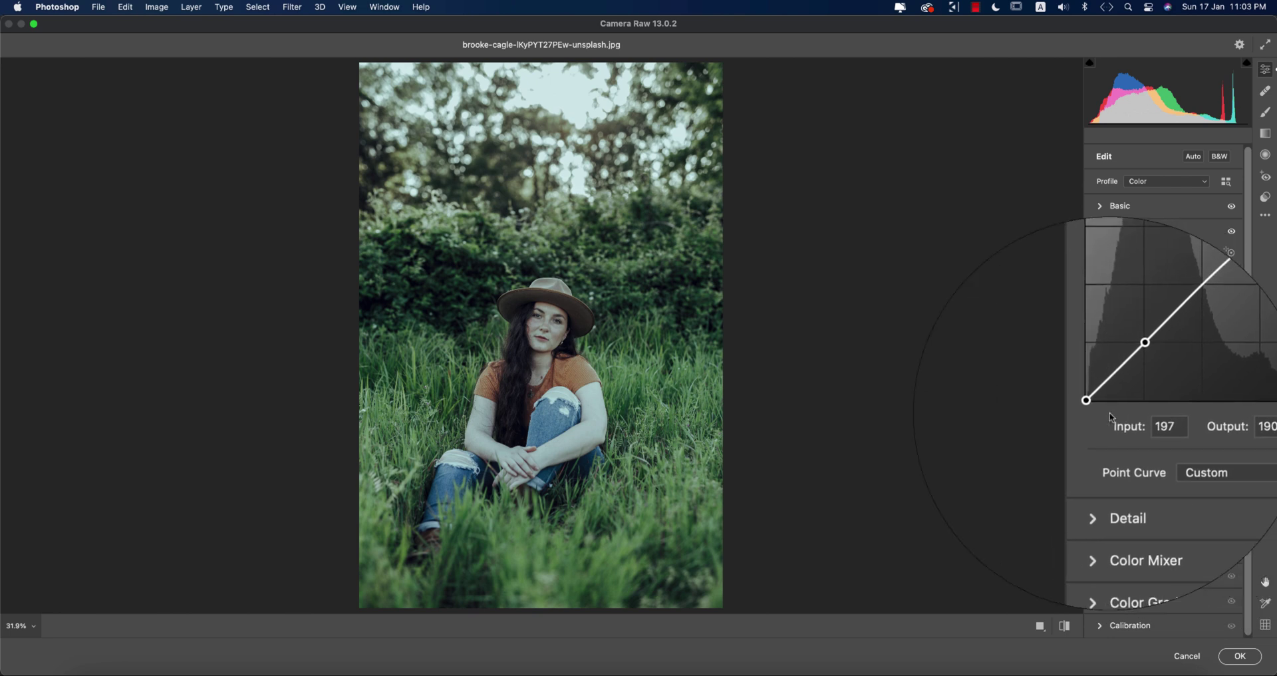
left_click_drag(1095, 405, 1098, 393)
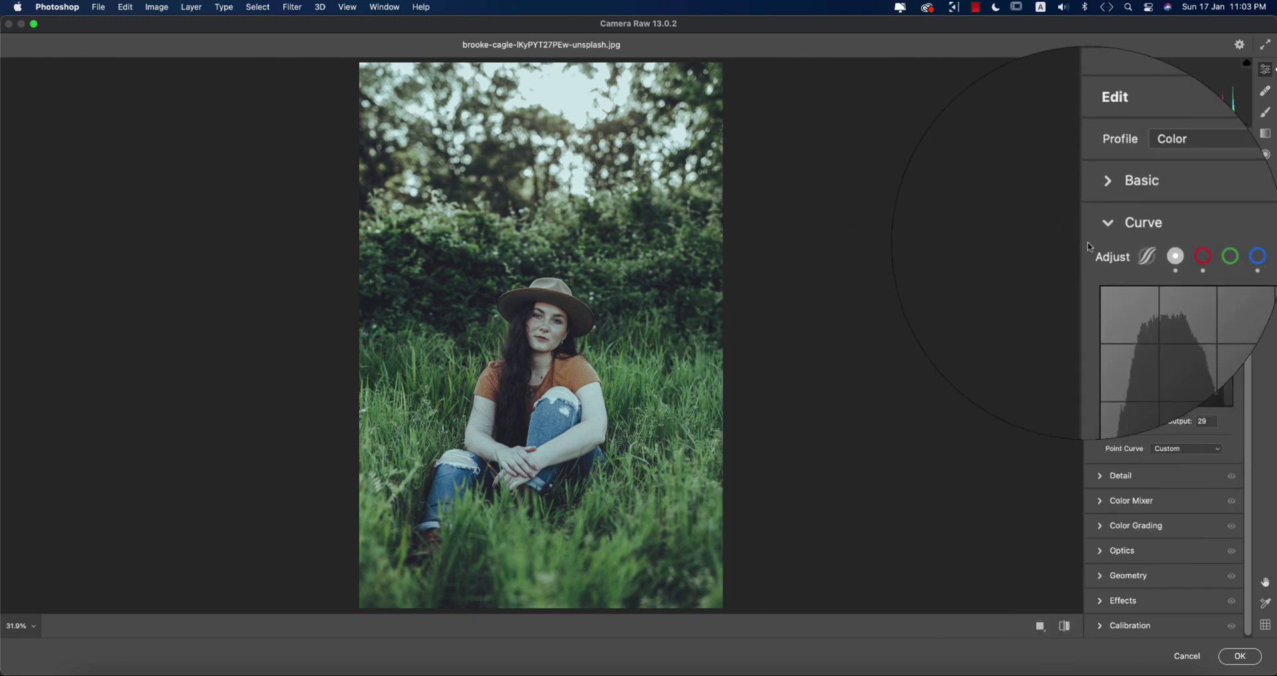
left_click(1102, 232)
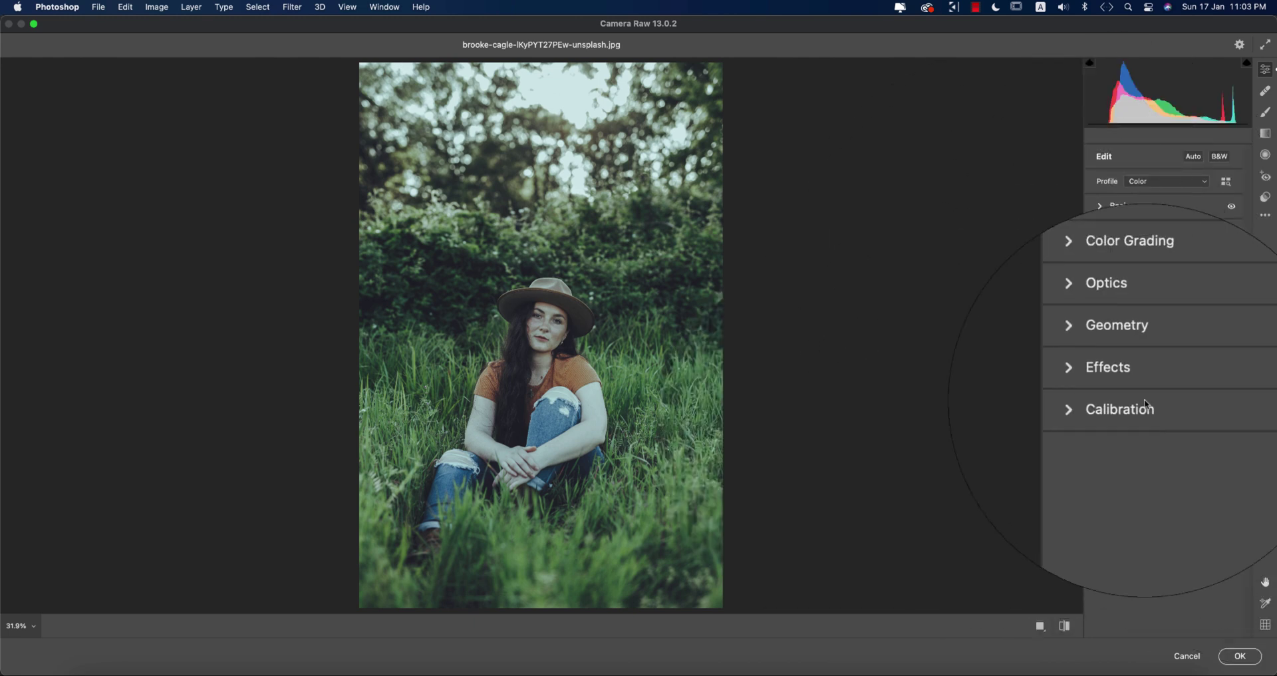
left_click(1099, 264)
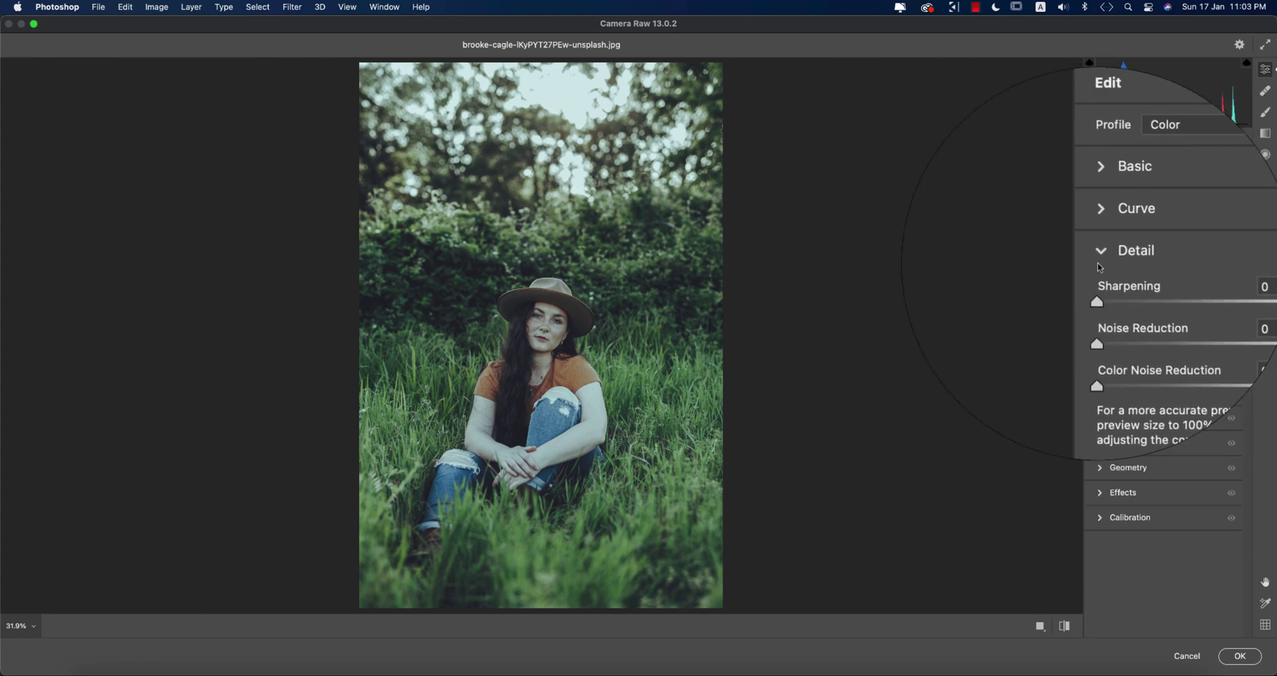
- Set Noise Reduction to 21 and Color Noise Reduction to 17, leaving Sharpening at 0
scroll(1103, 286, "down", 2)
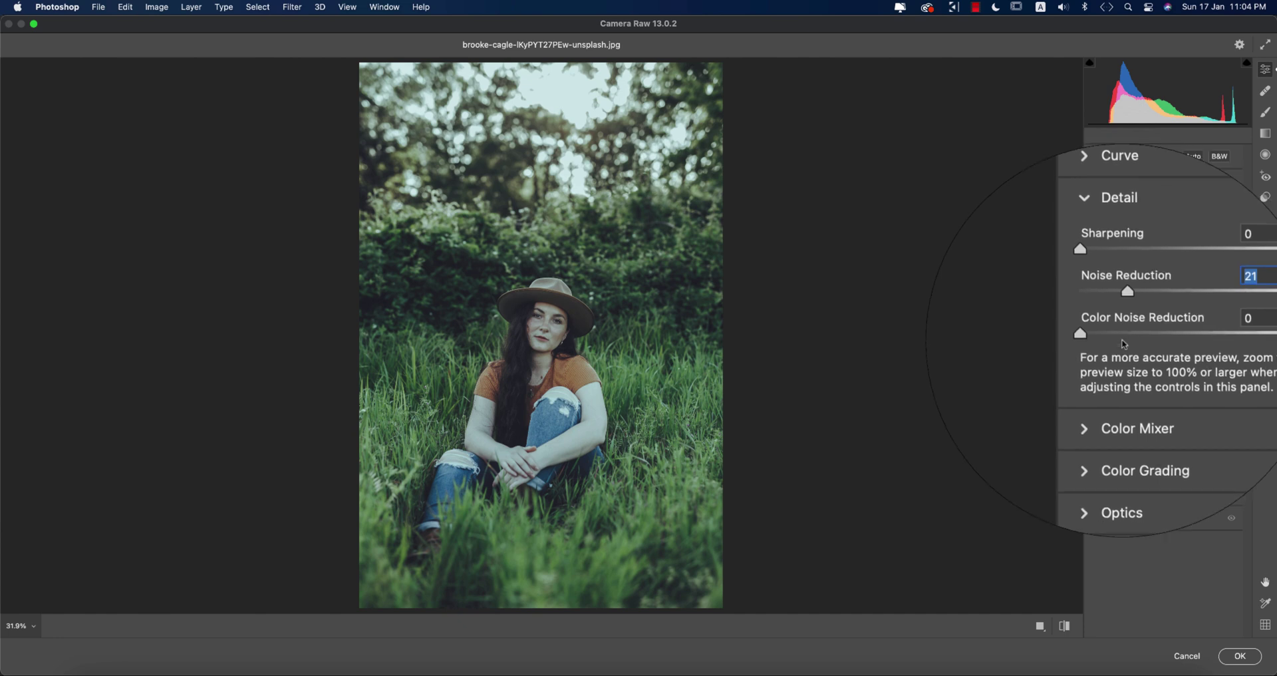
left_click(1116, 335)
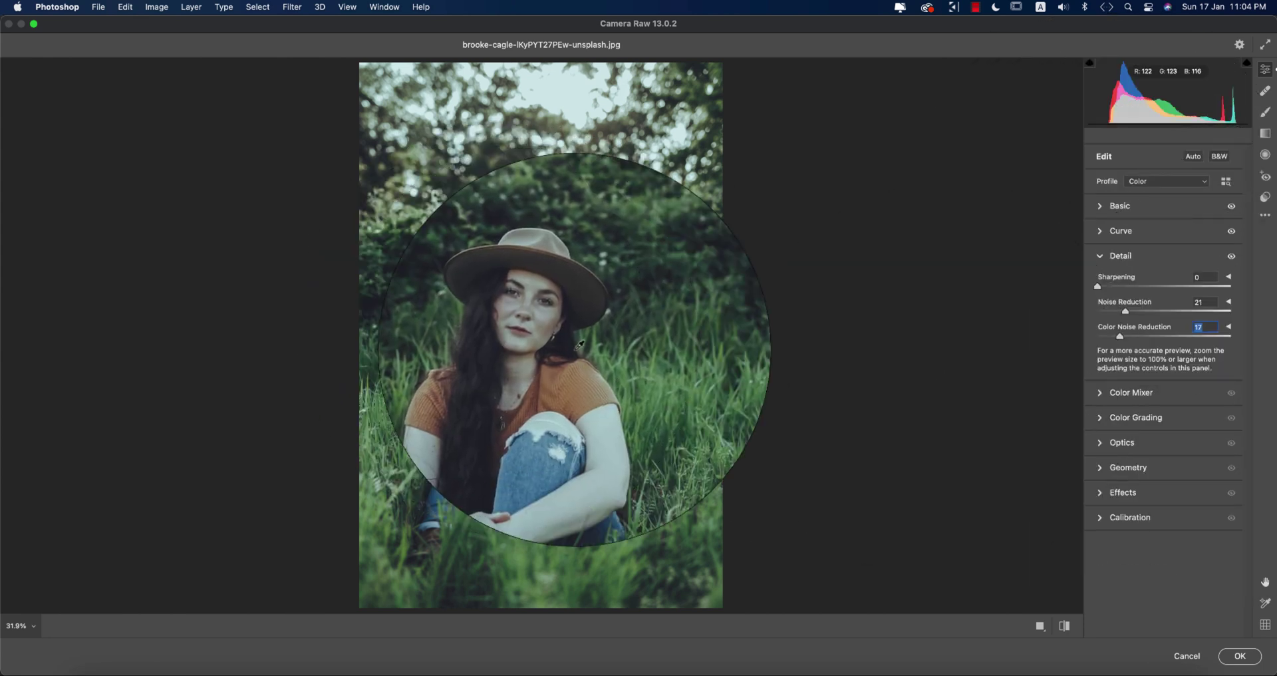
left_click(1108, 216)
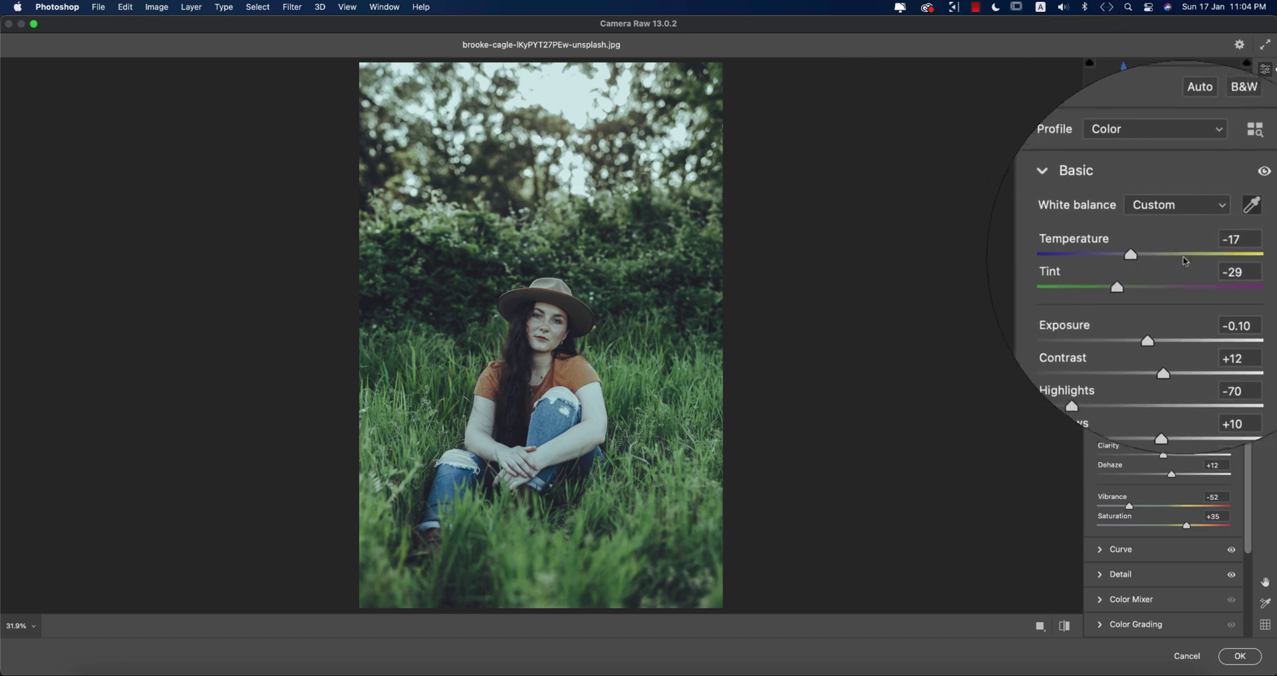
- Raise Contrast to +30 and ease Highlights to -42 in the Basic panel
left_click_drag(1079, 358, 1135, 351)
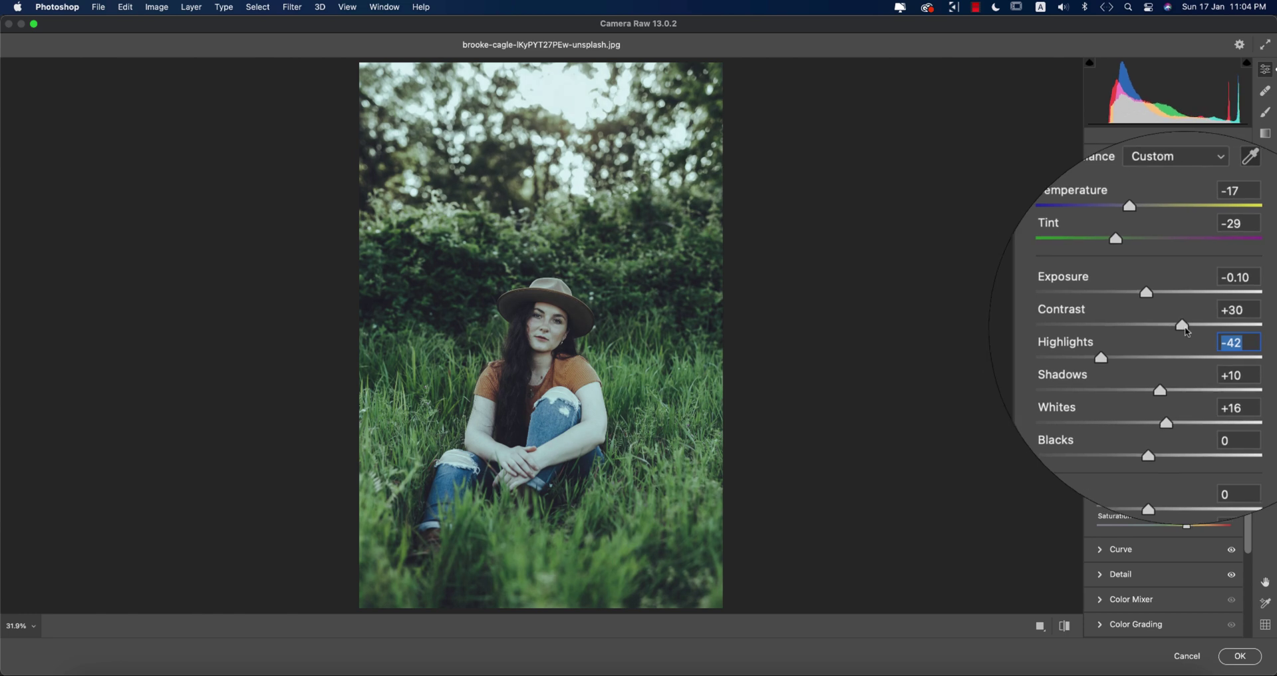
scroll(1171, 306, "up", 5)
left_click(1105, 213)
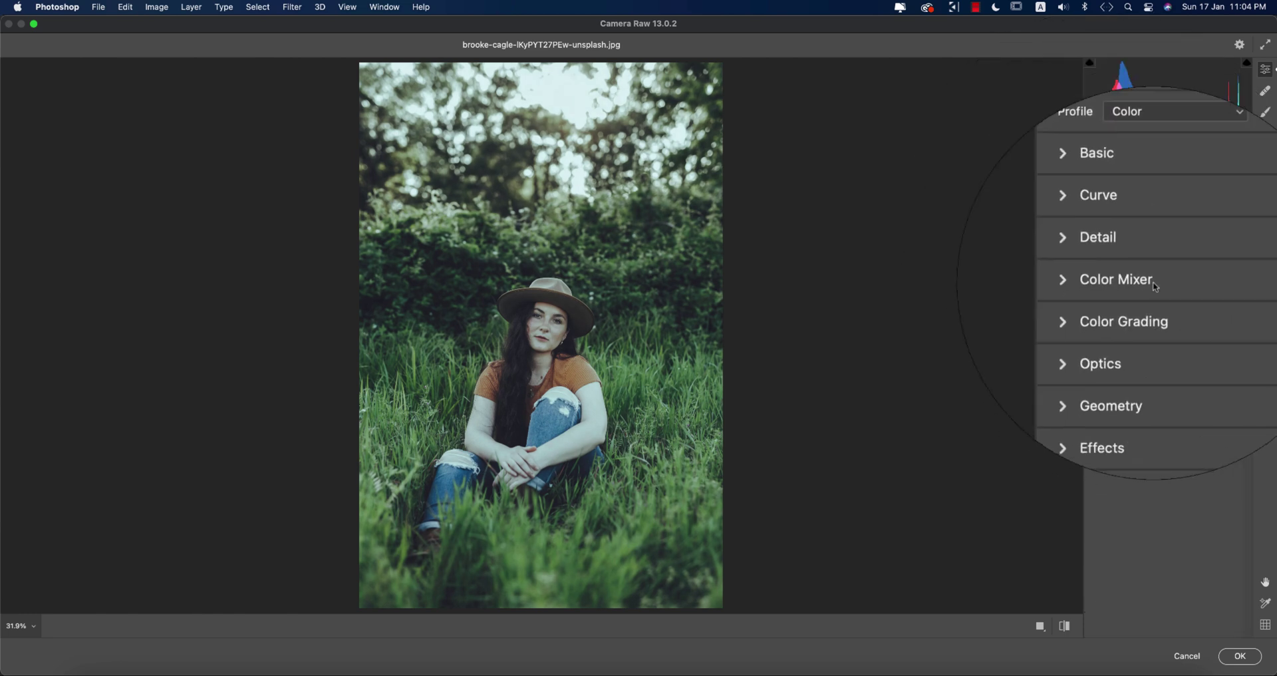
- Shift the Greens hue in the Color Mixer HSL panel
left_click(1154, 283)
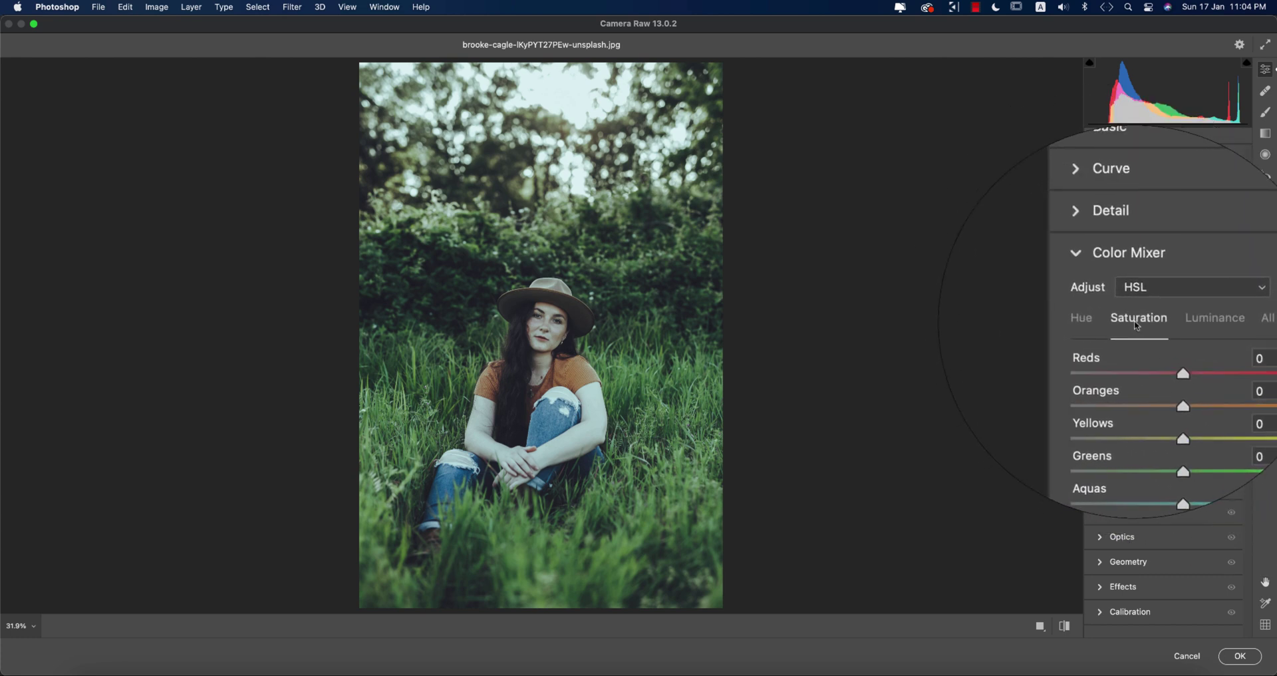
left_click(1105, 324)
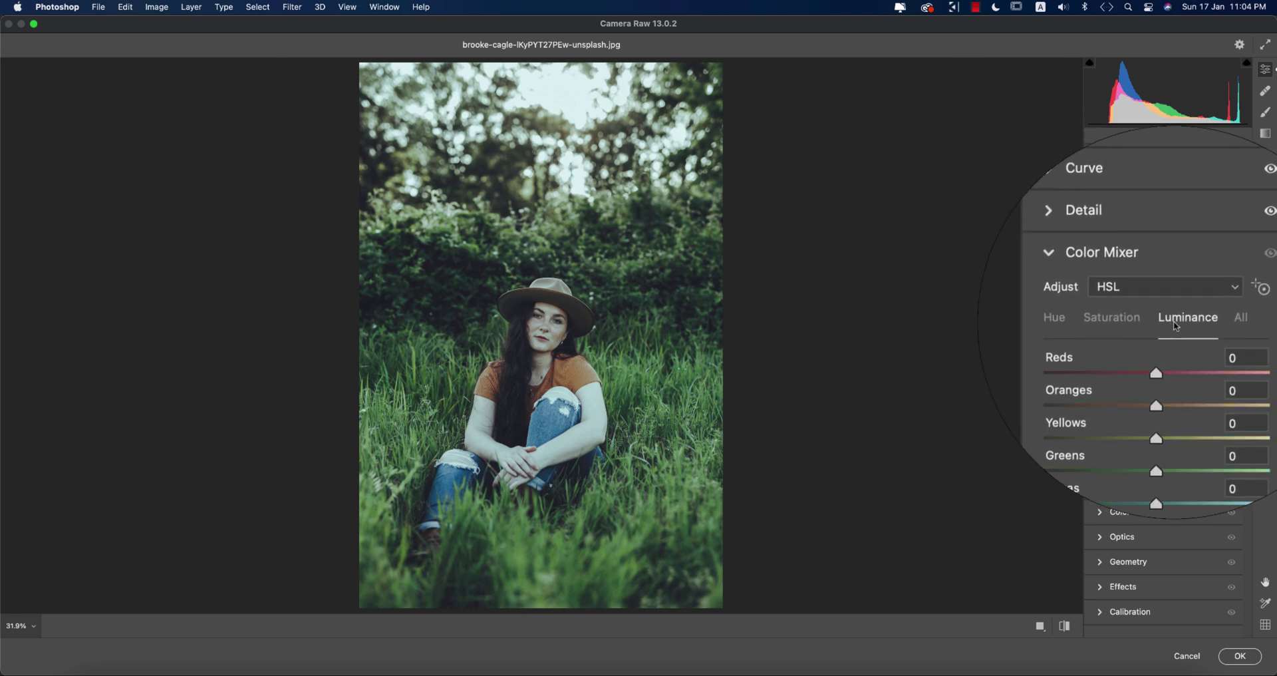
left_click(1112, 319)
left_click(1102, 324)
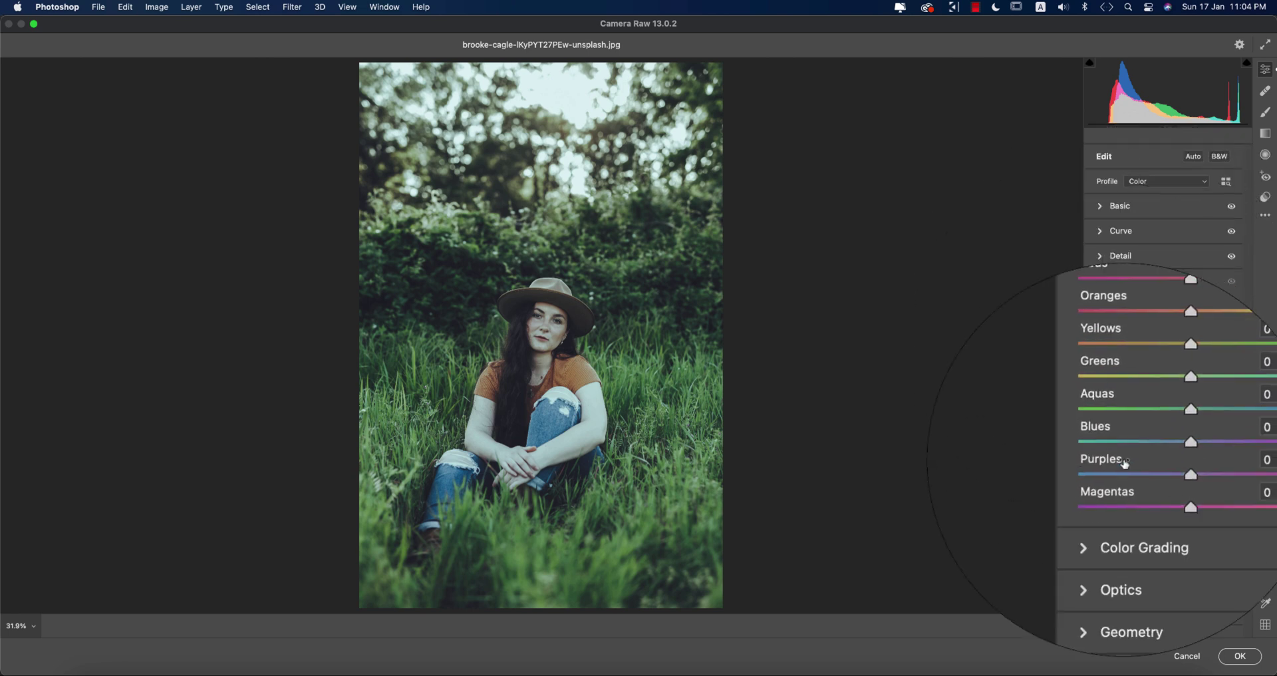
left_click(1138, 324)
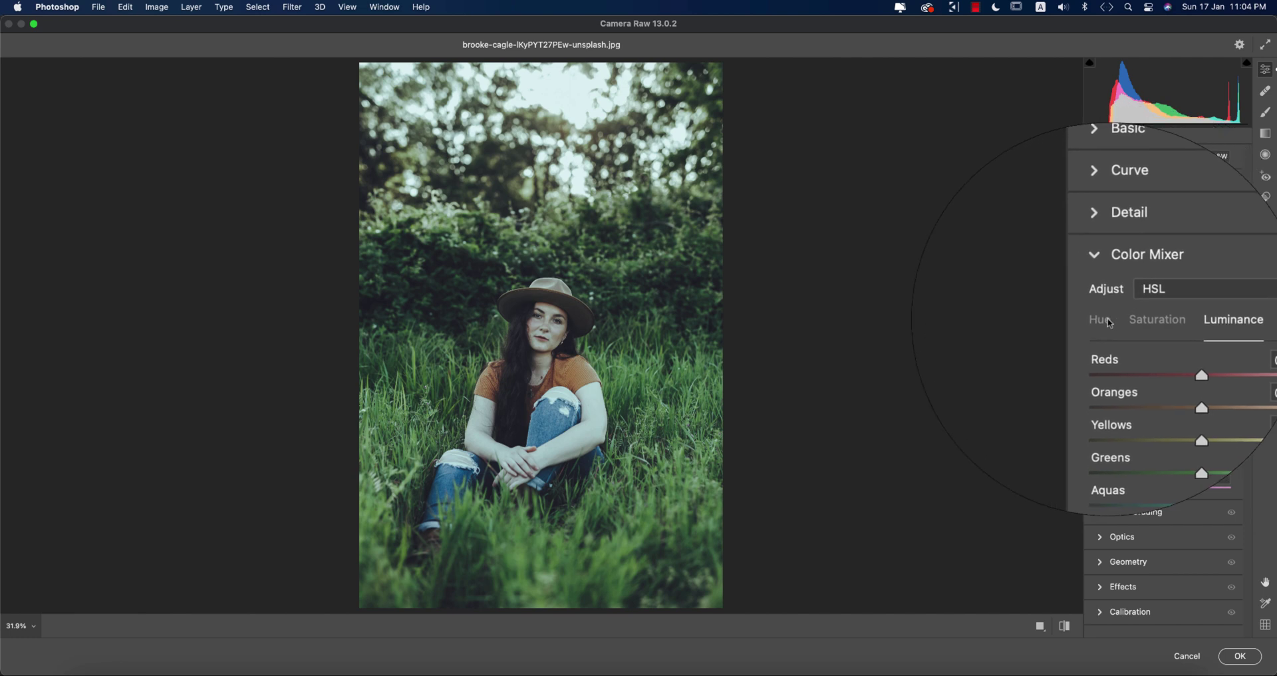
left_click(1107, 321)
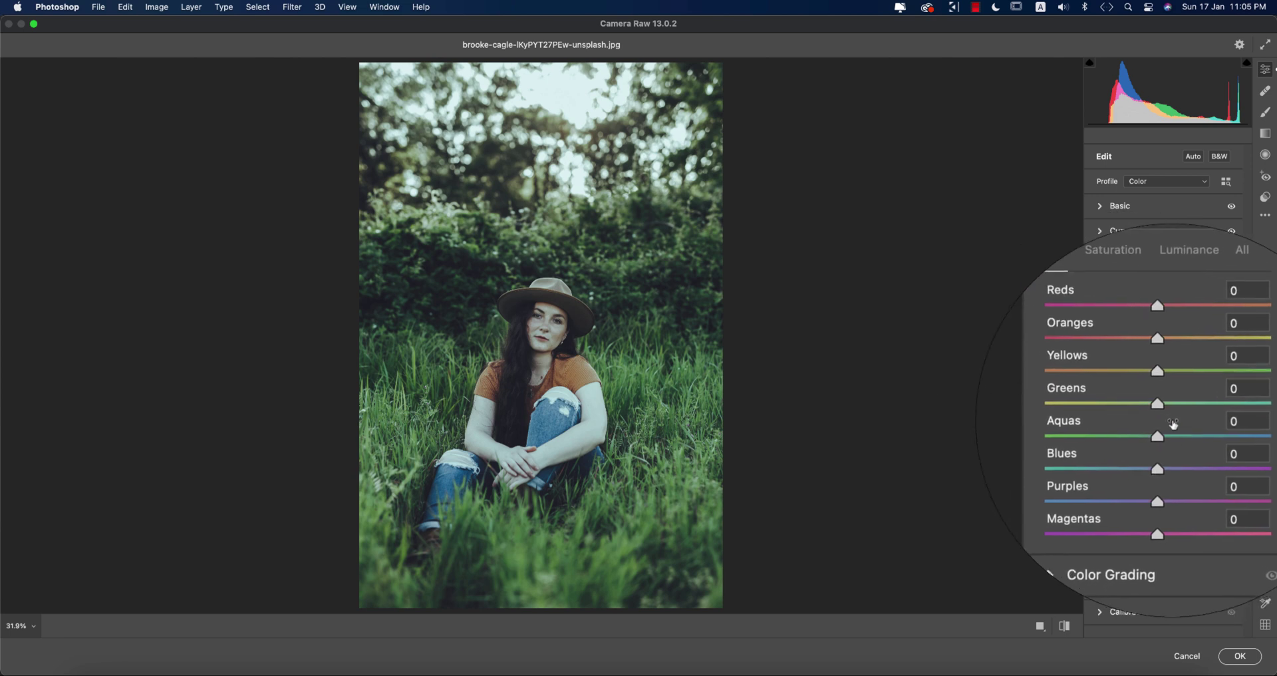
left_click_drag(1163, 409, 1072, 429)
scroll(1142, 432, "up", 2)
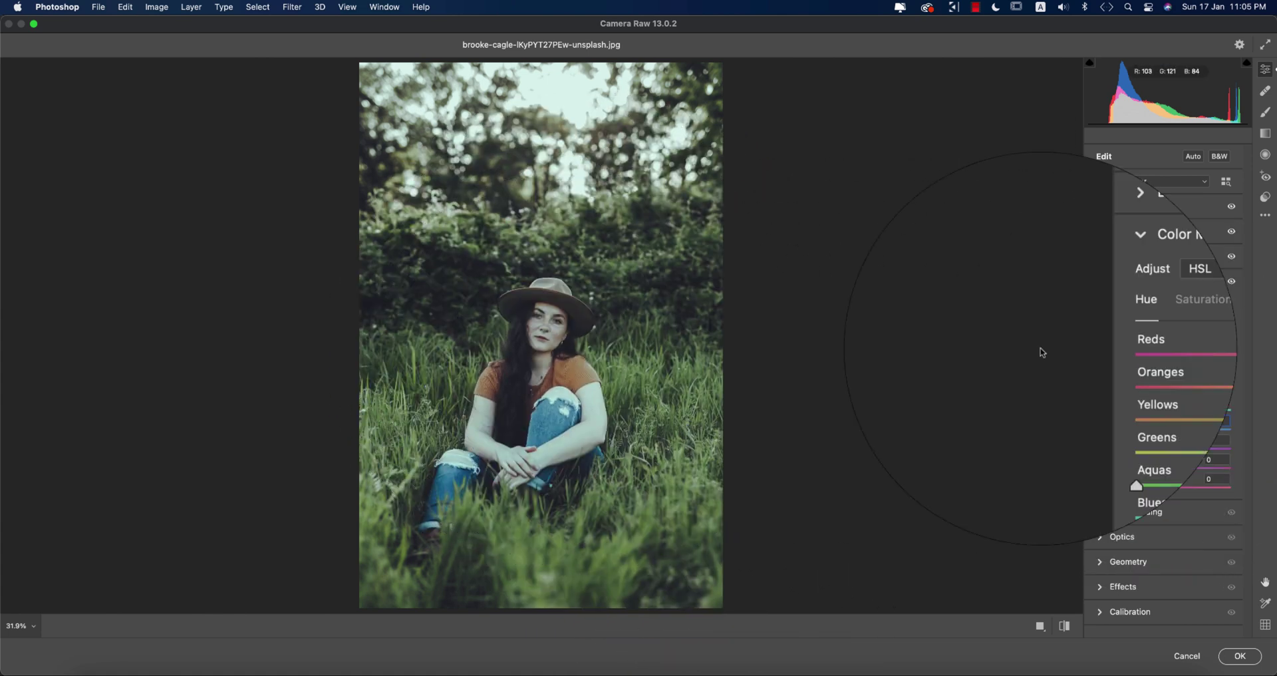
- Shift Oranges hue toward yellow and set Oranges Luminance +20 and Saturation +27
left_click_drag(1164, 372, 1216, 394)
left_click(1139, 323)
left_click(1180, 308)
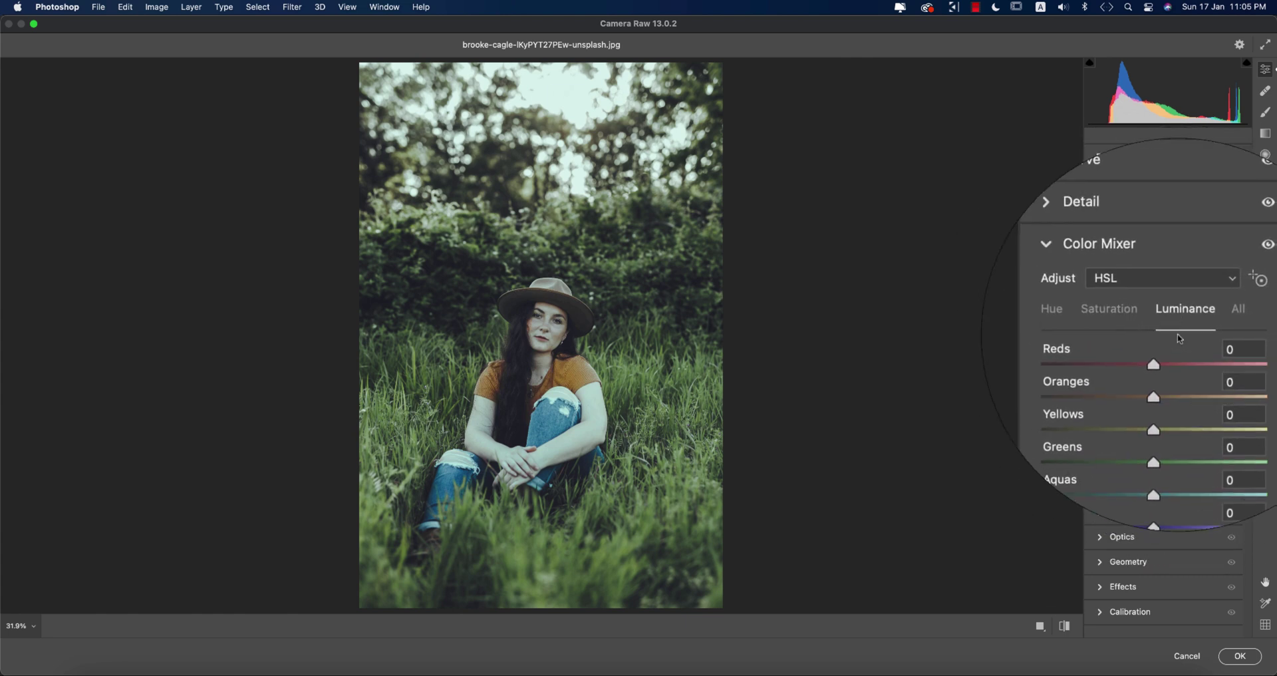
left_click_drag(1145, 369, 1177, 379)
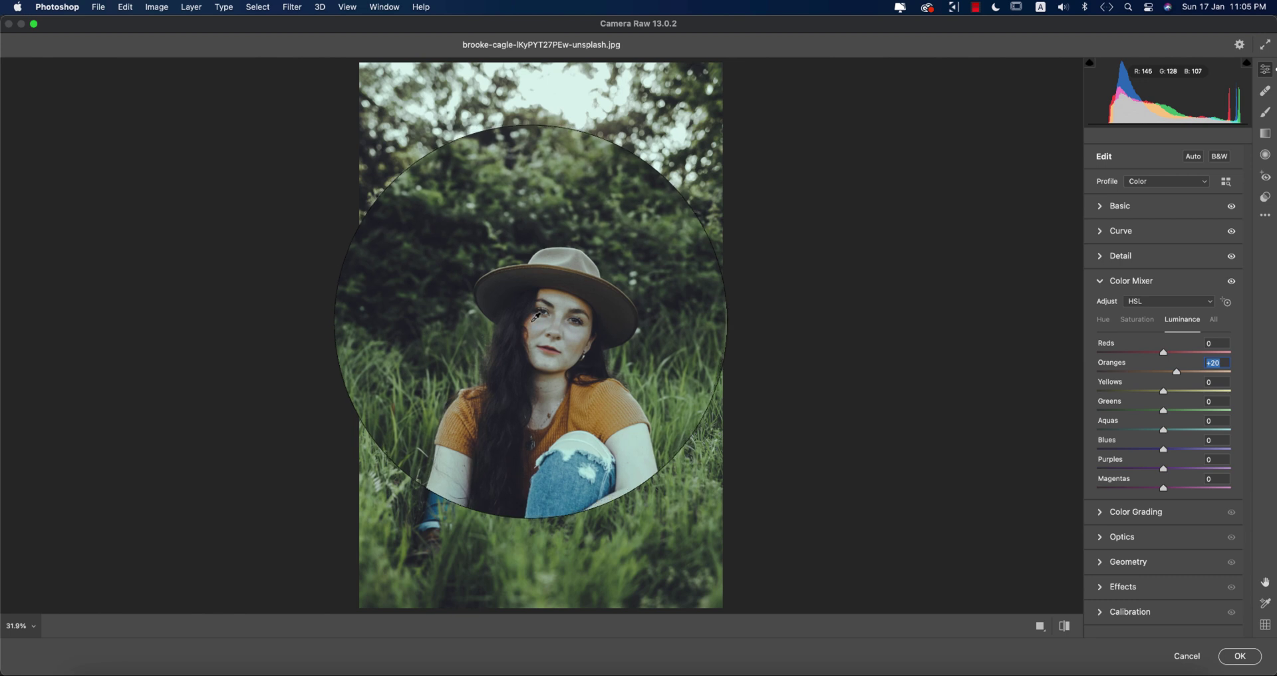
left_click(1116, 313)
left_click_drag(1234, 401, 1224, 374)
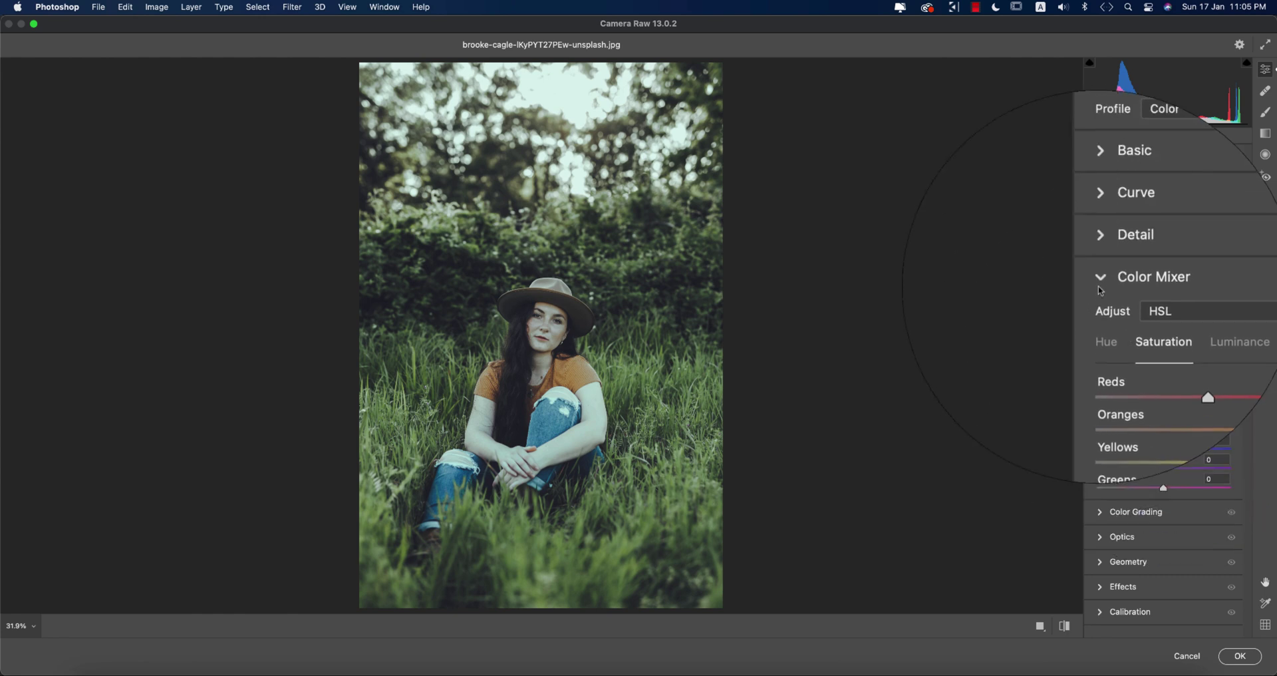
- Set Exposure -0.20, Highlights -74, Vibrance -42 and Temperature -16 in the Basic panel
left_click(1131, 280)
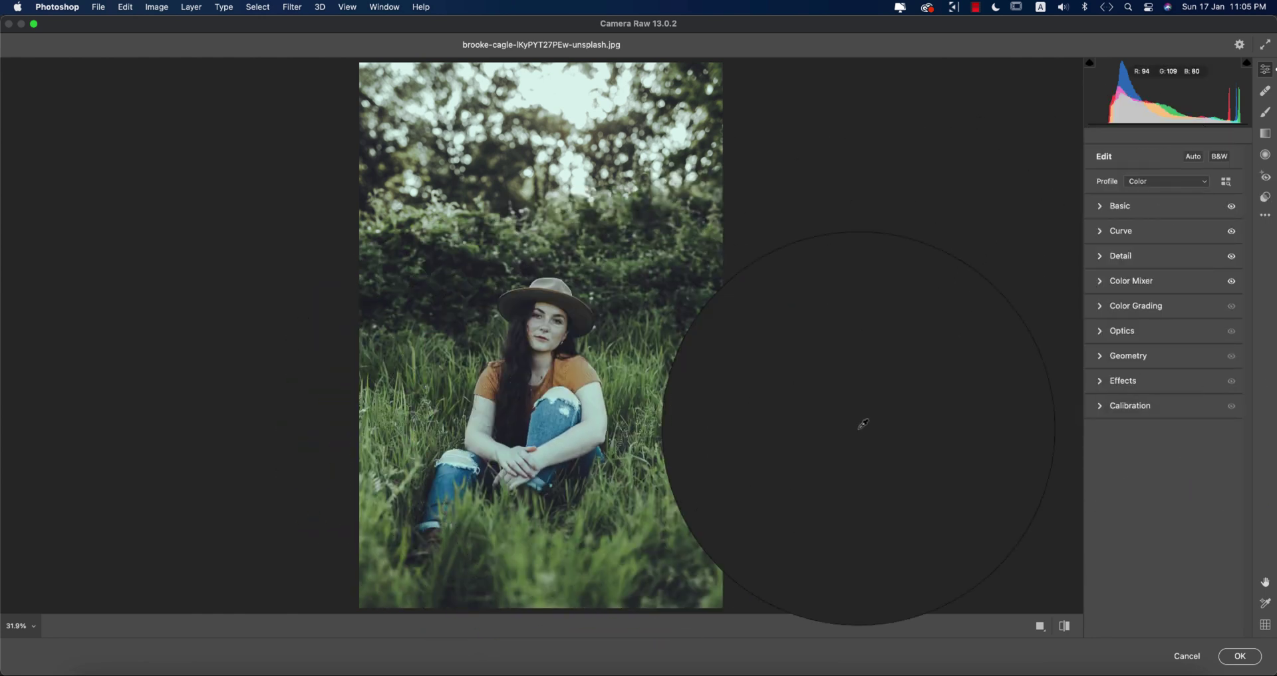
left_click(1099, 205)
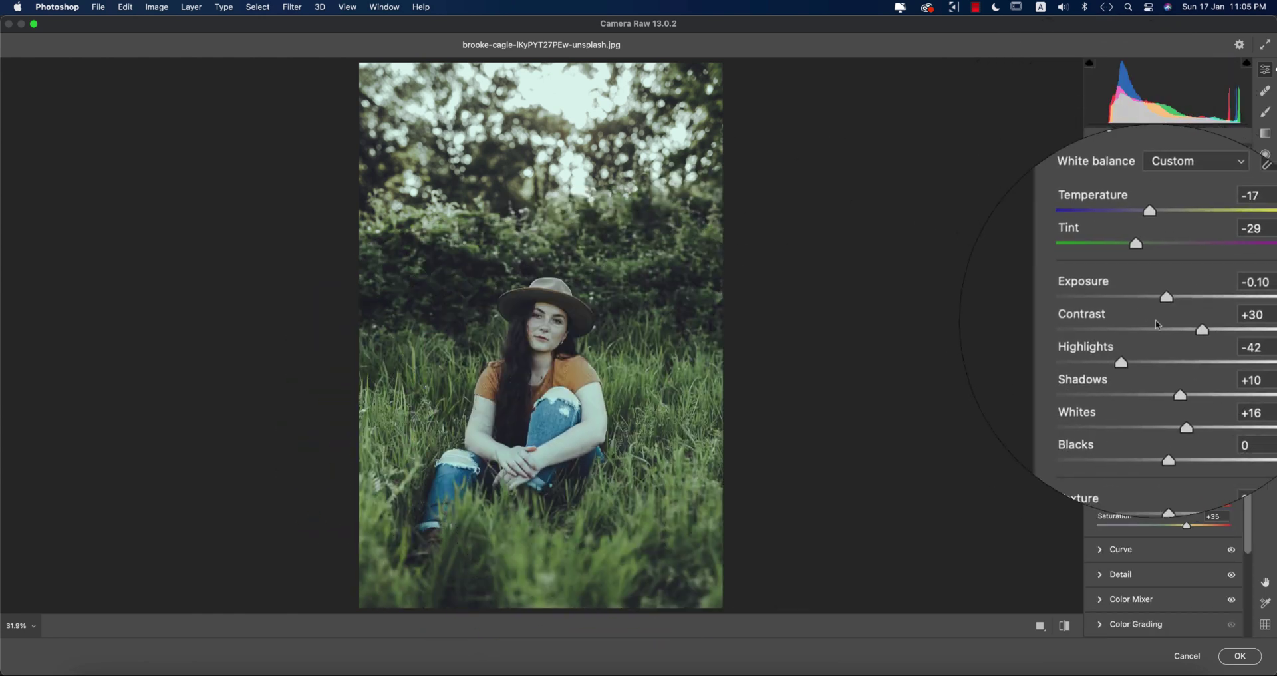
left_click(1115, 345)
left_click_drag(1162, 309, 1161, 309)
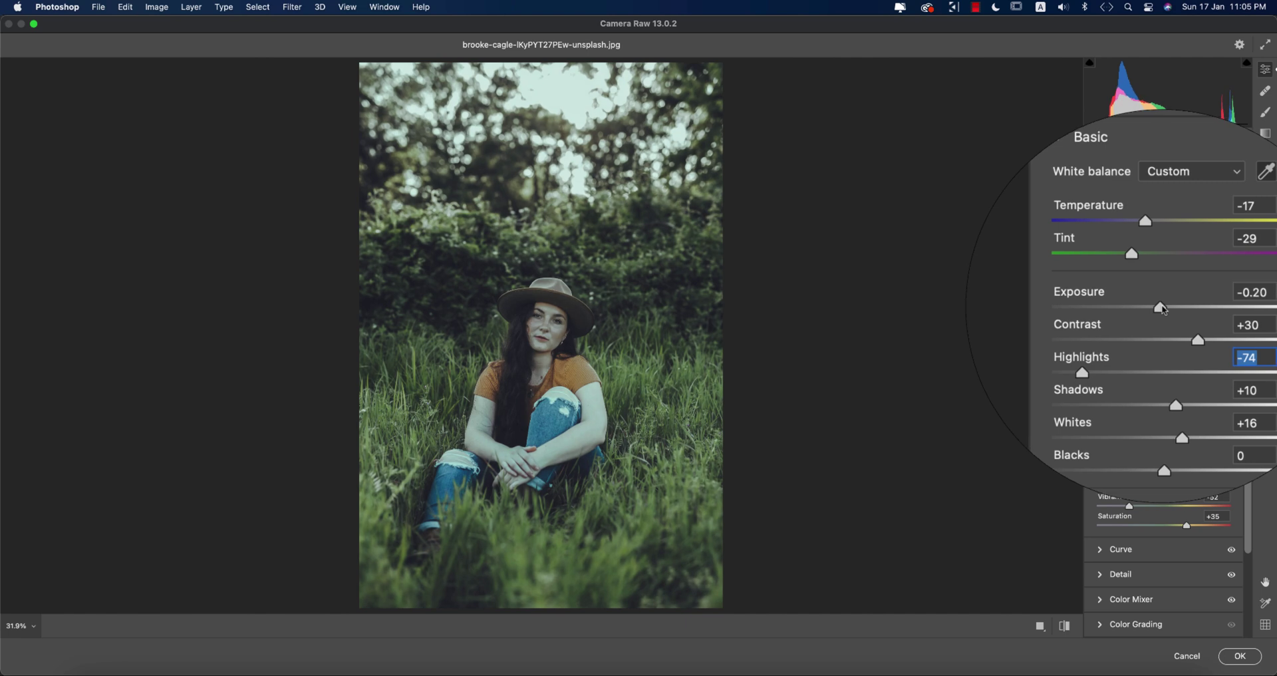
left_click(1162, 308)
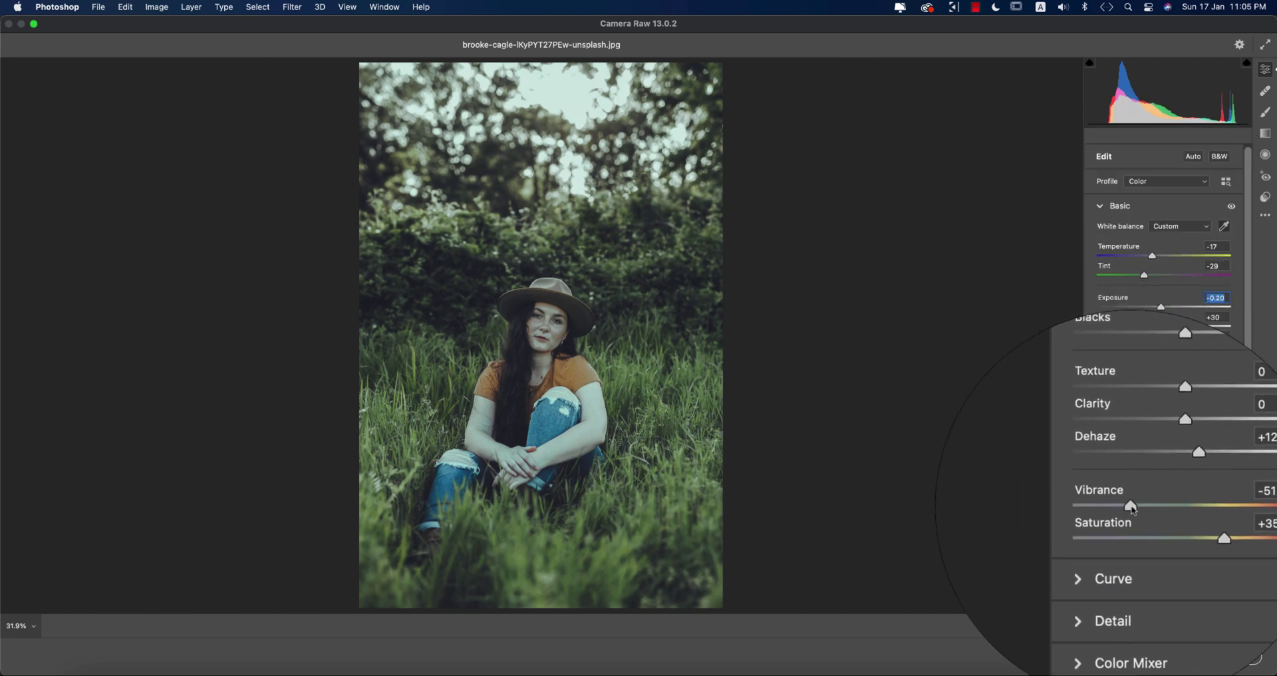
left_click(1135, 507)
left_click_drag(1152, 255, 1155, 259)
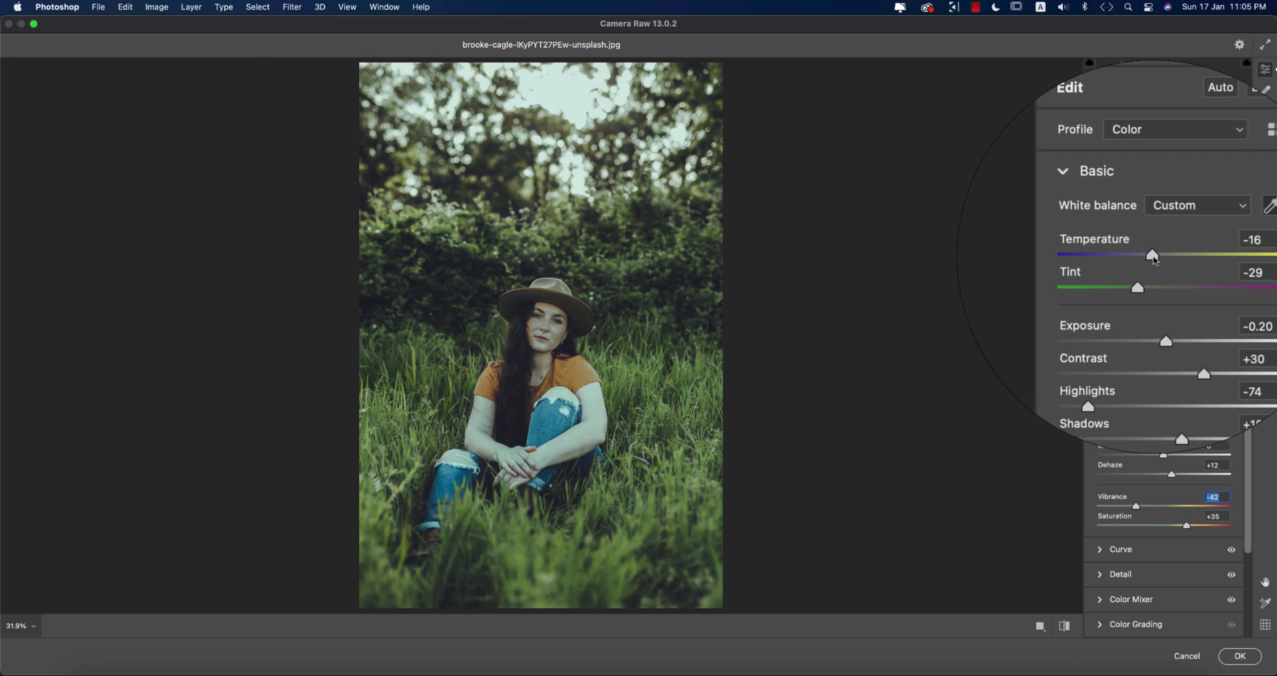
left_click(1106, 214)
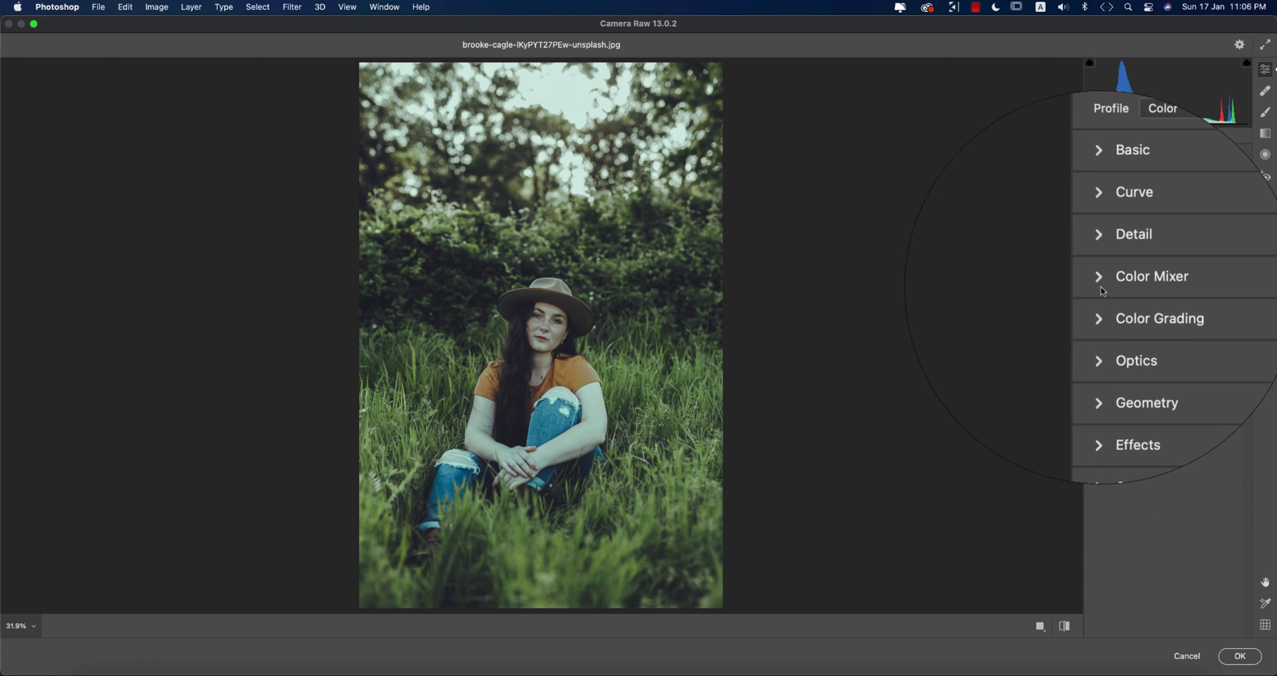
- Set Color Mixer saturation to Greens -85, Oranges +23, Blues +45, Reds -64, Yellows -24
left_click(1101, 286)
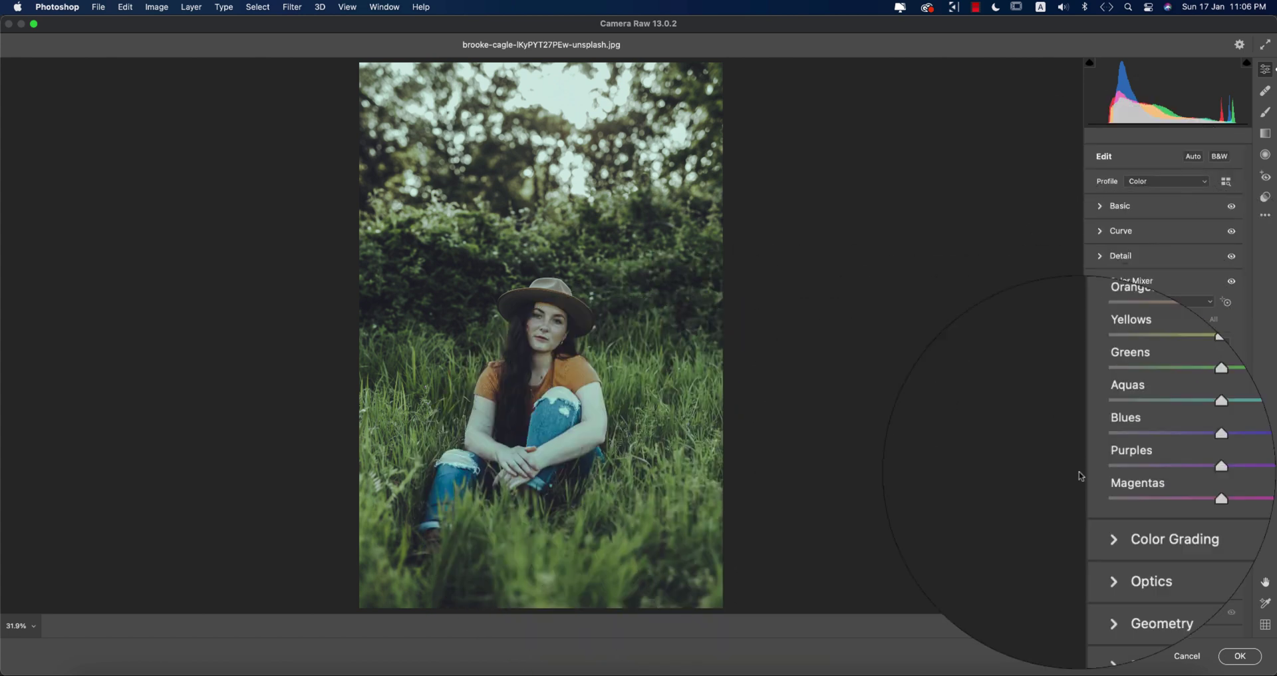
left_click_drag(1169, 412, 1098, 410)
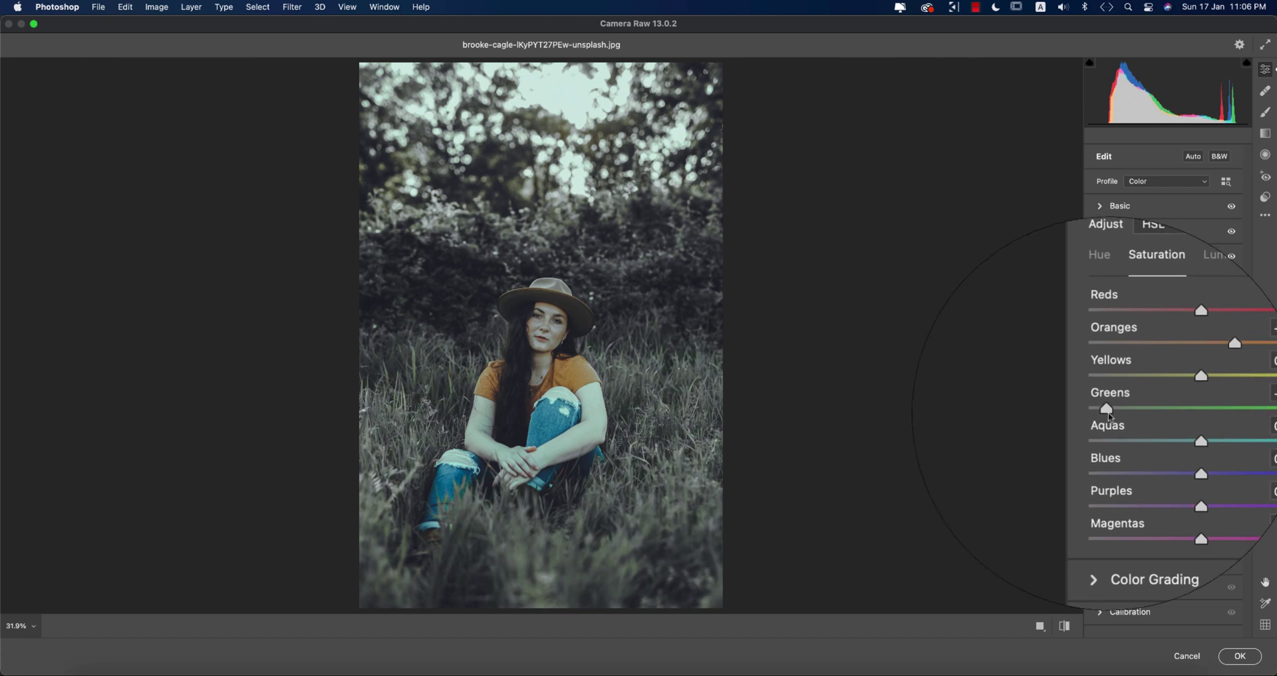
left_click_drag(1185, 374, 1174, 375)
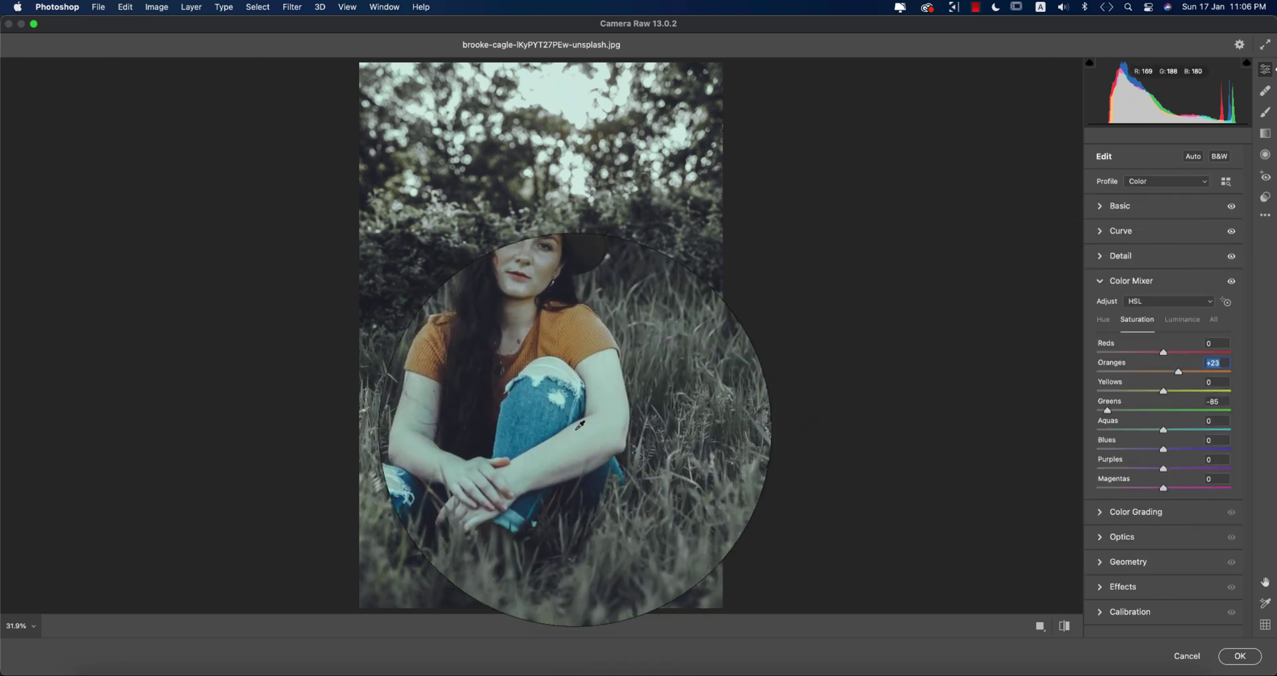
left_click_drag(1163, 449, 1193, 451)
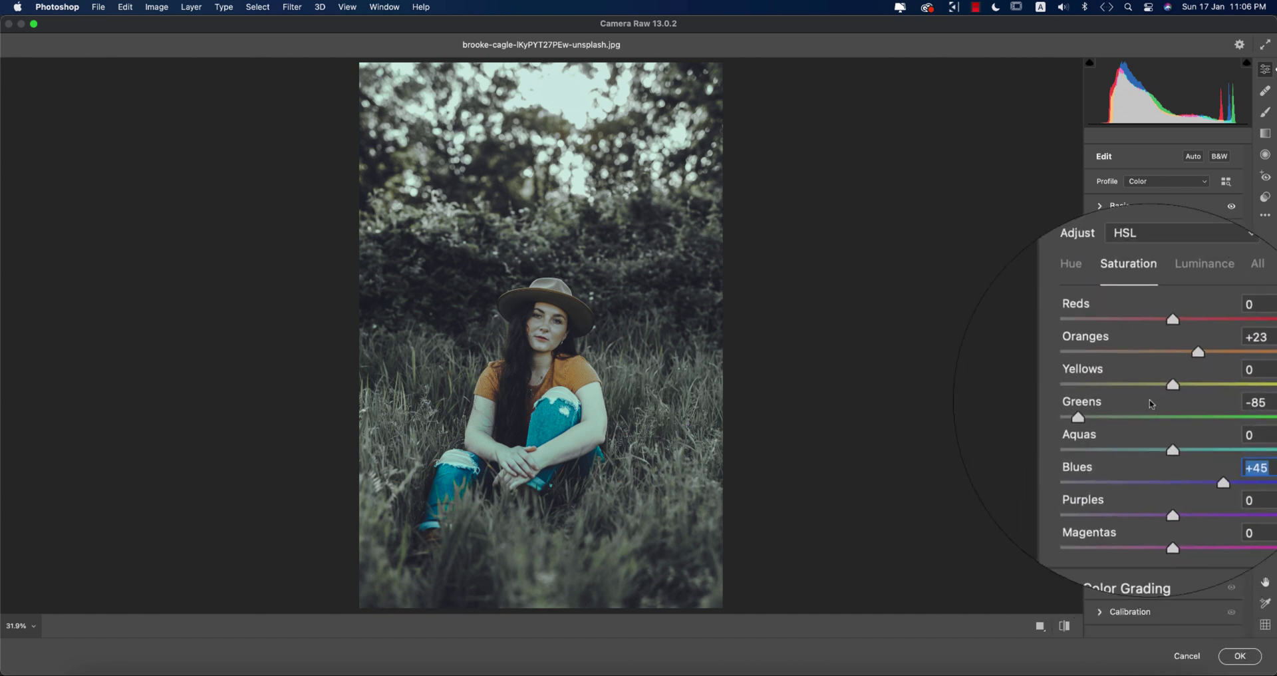
left_click_drag(1139, 357, 1101, 354)
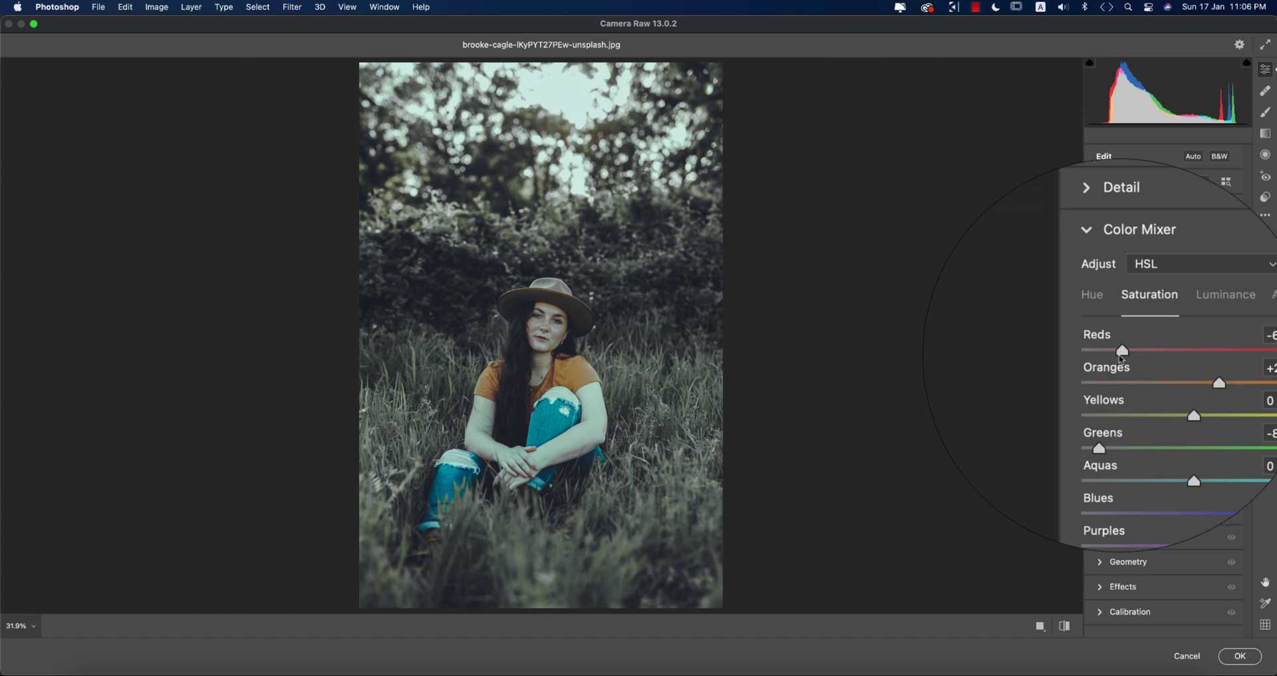
left_click_drag(1162, 397, 1148, 393)
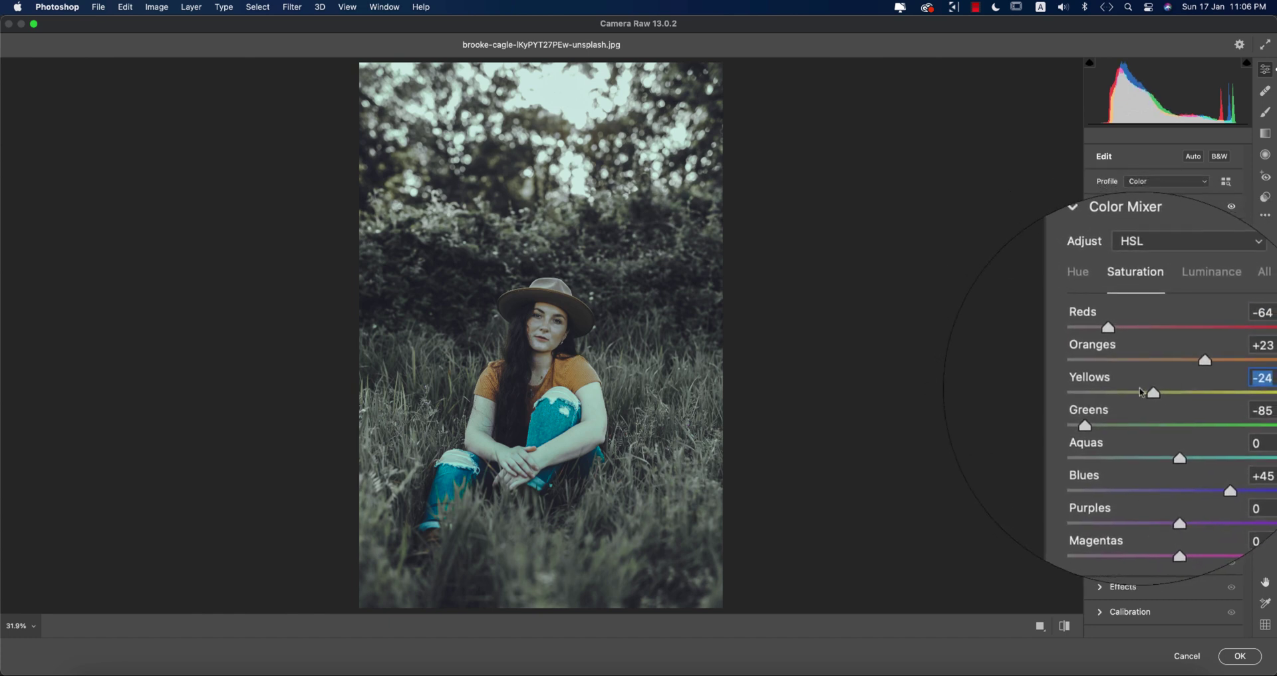
left_click(1102, 285)
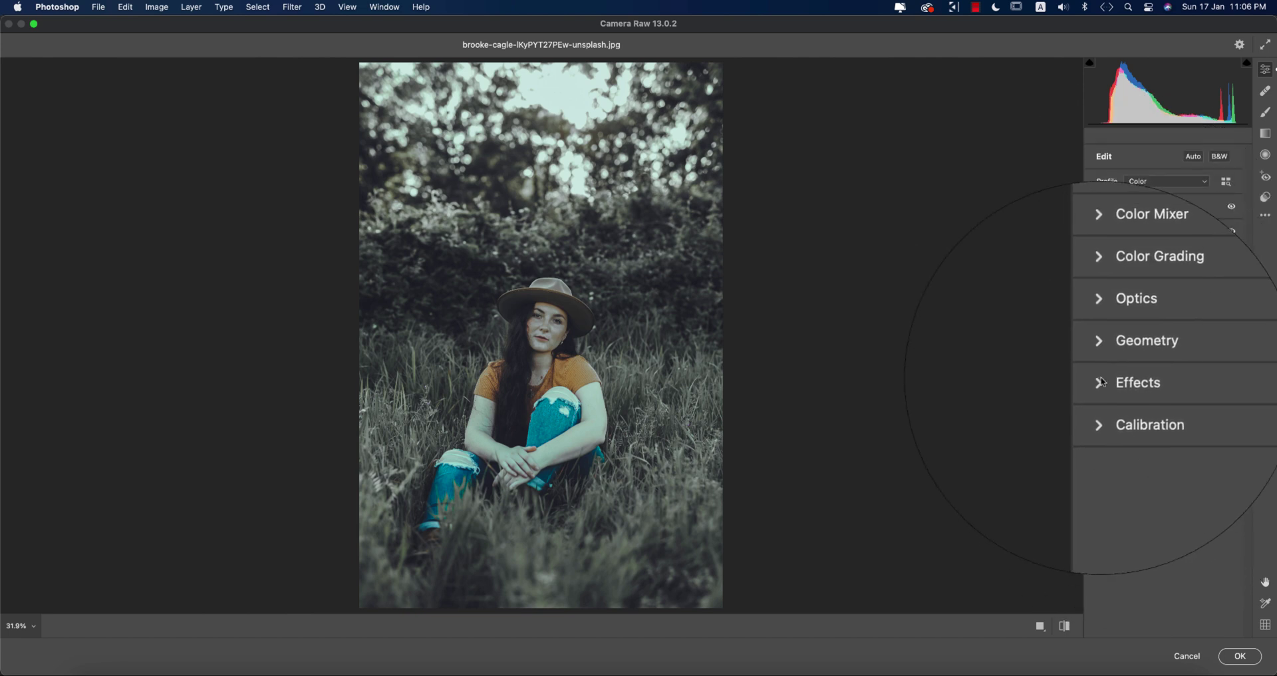
scroll(1098, 362, "up", 3)
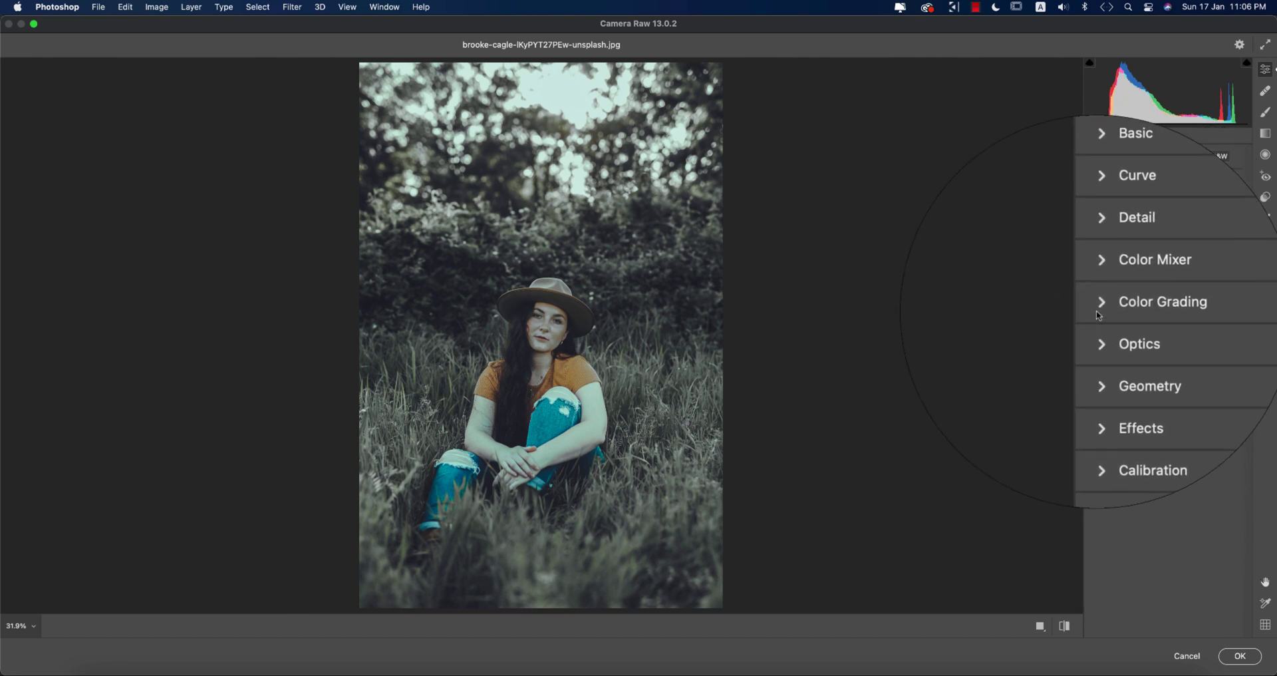
- Expand Color Grading and compare the shadows, midtones and highlights wheels
left_click(1098, 314)
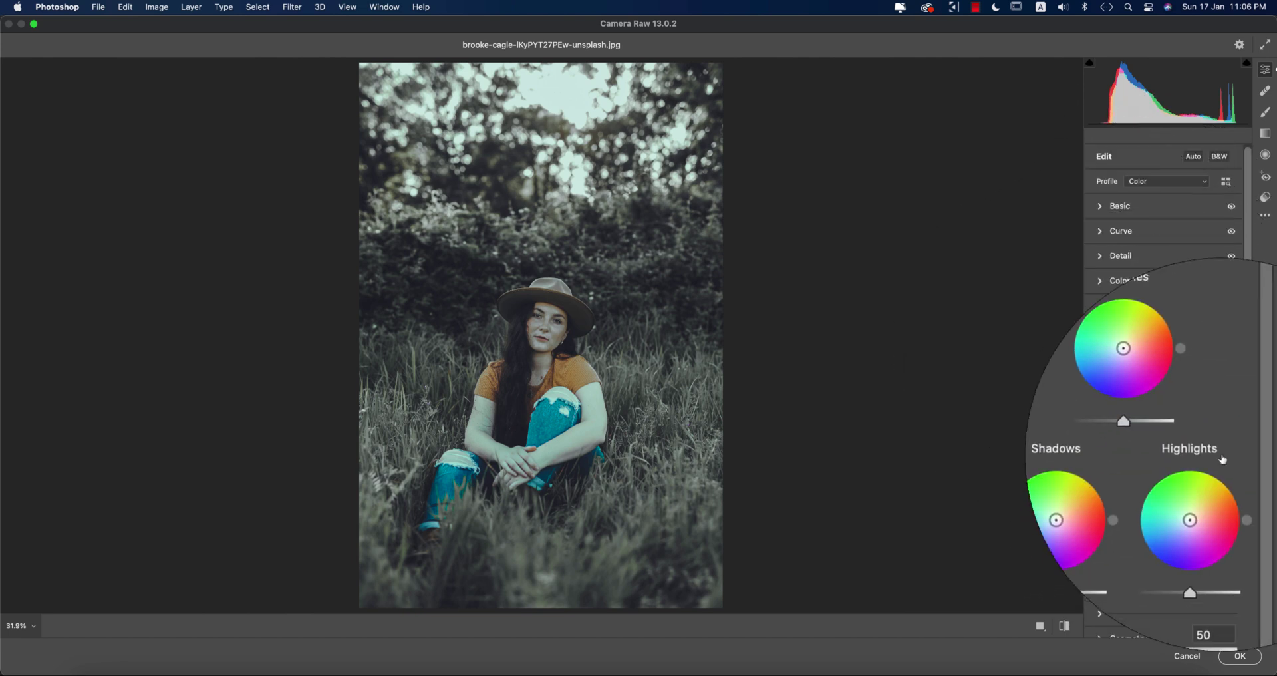
left_click(1159, 326)
left_click(1187, 326)
left_click(1158, 324)
left_click(1191, 325)
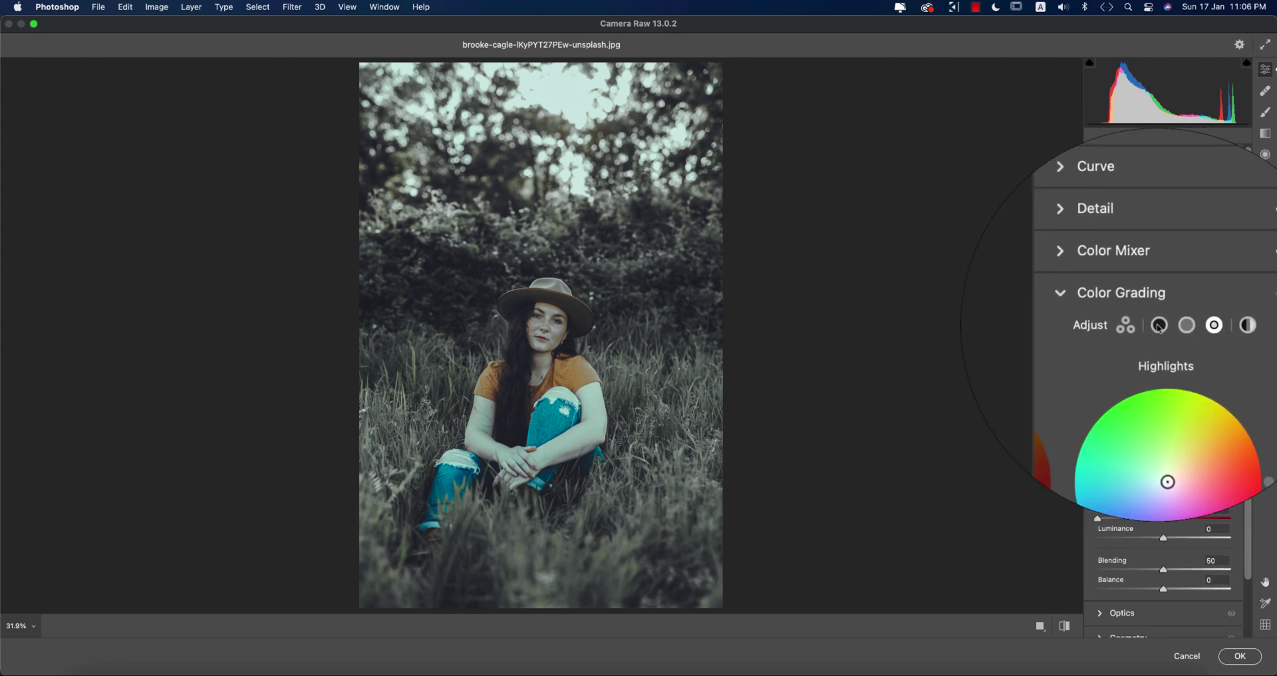
left_click(1157, 325)
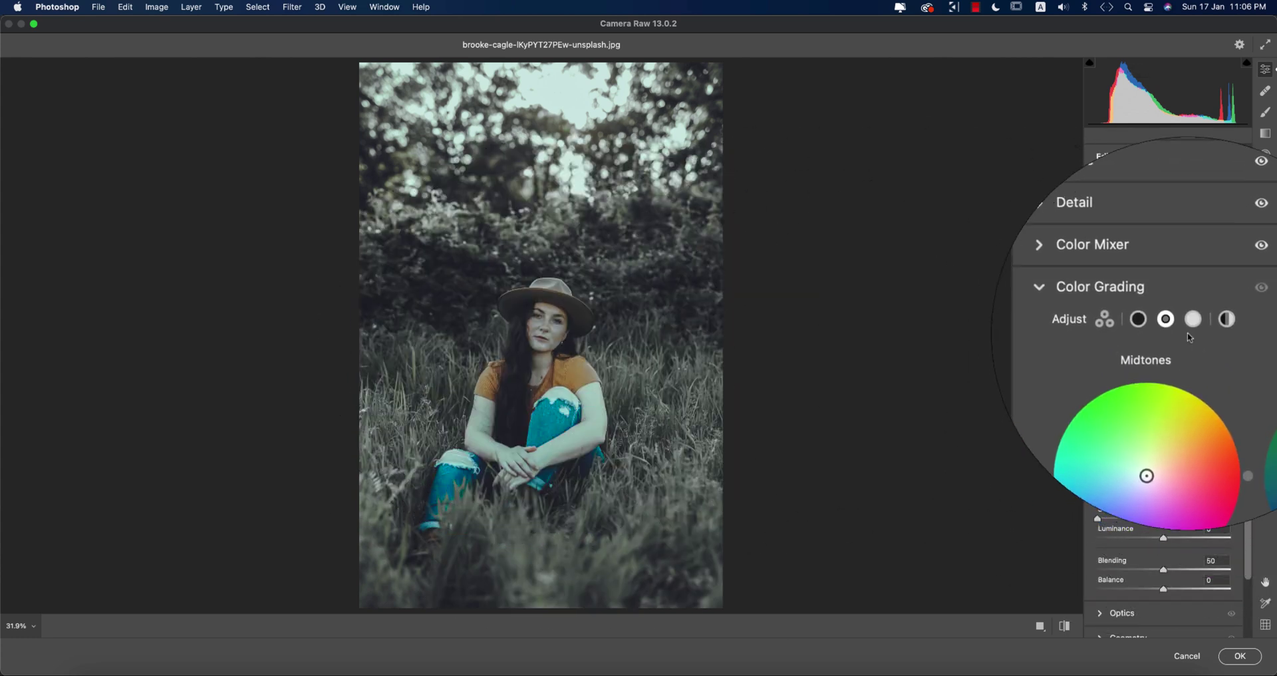
left_click(1191, 324)
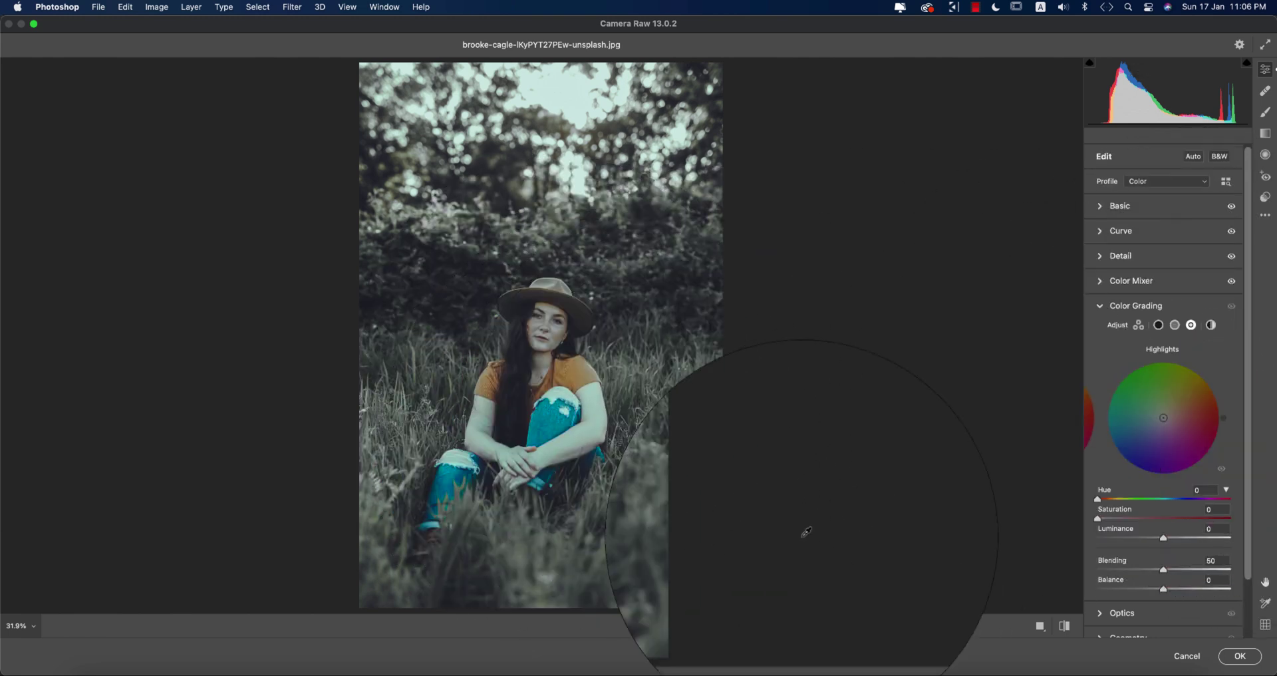
left_click(1157, 324)
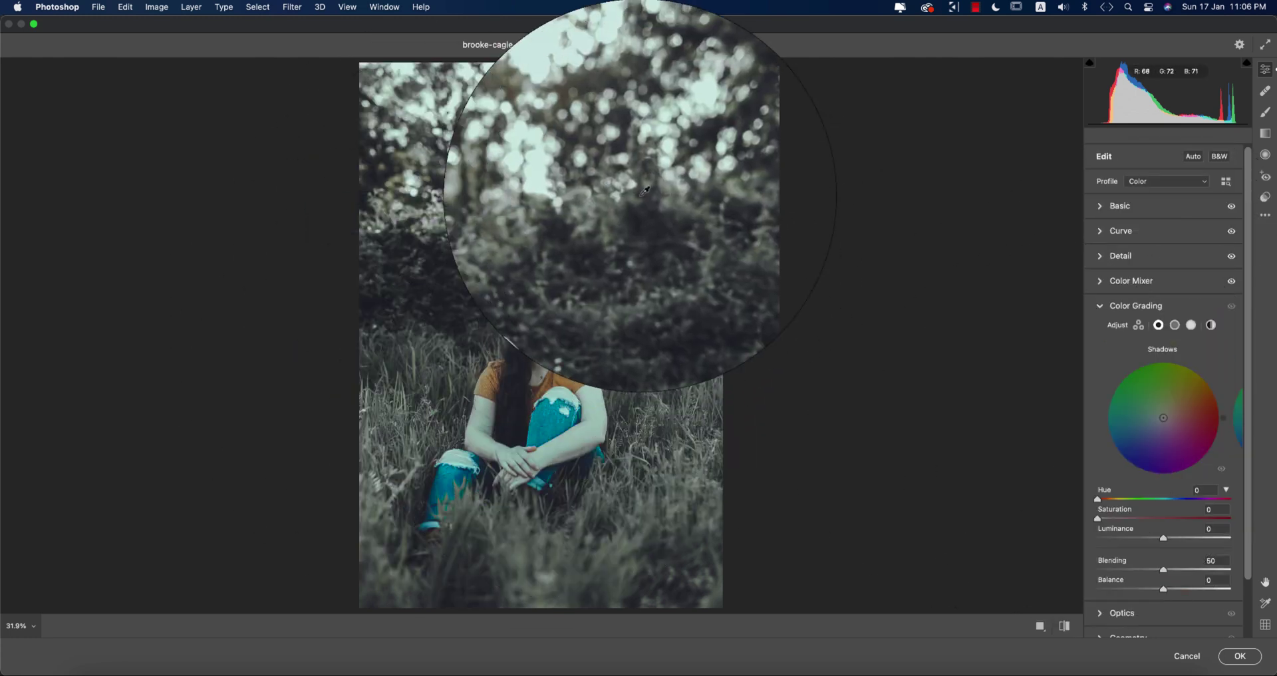
- Give shadows and highlights subtle cool tints (Hue 54/Saturation 7 and Hue 202/Saturation 12)
mouse_move(1097, 517)
left_mouse_down()
mouse_move(1125, 518)
mouse_move(1116, 503)
mouse_move(1224, 510)
mouse_move(1125, 499)
mouse_move(1112, 520)
left_mouse_up()
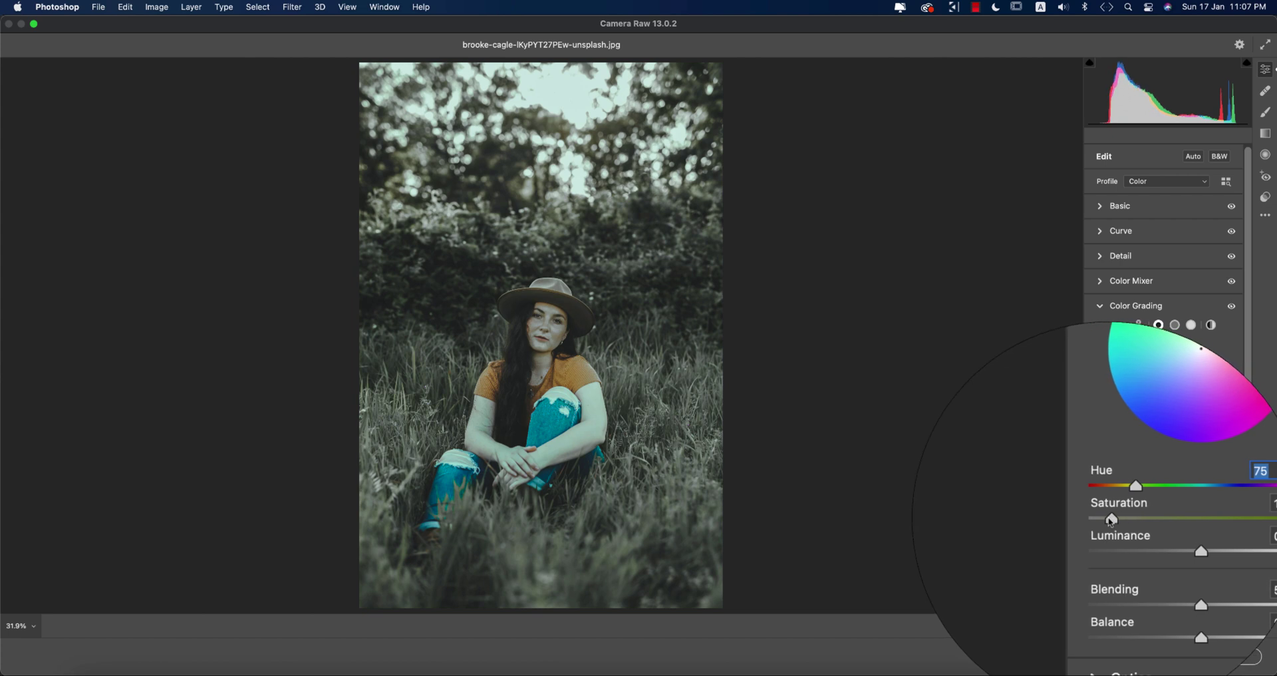
left_click(1107, 520)
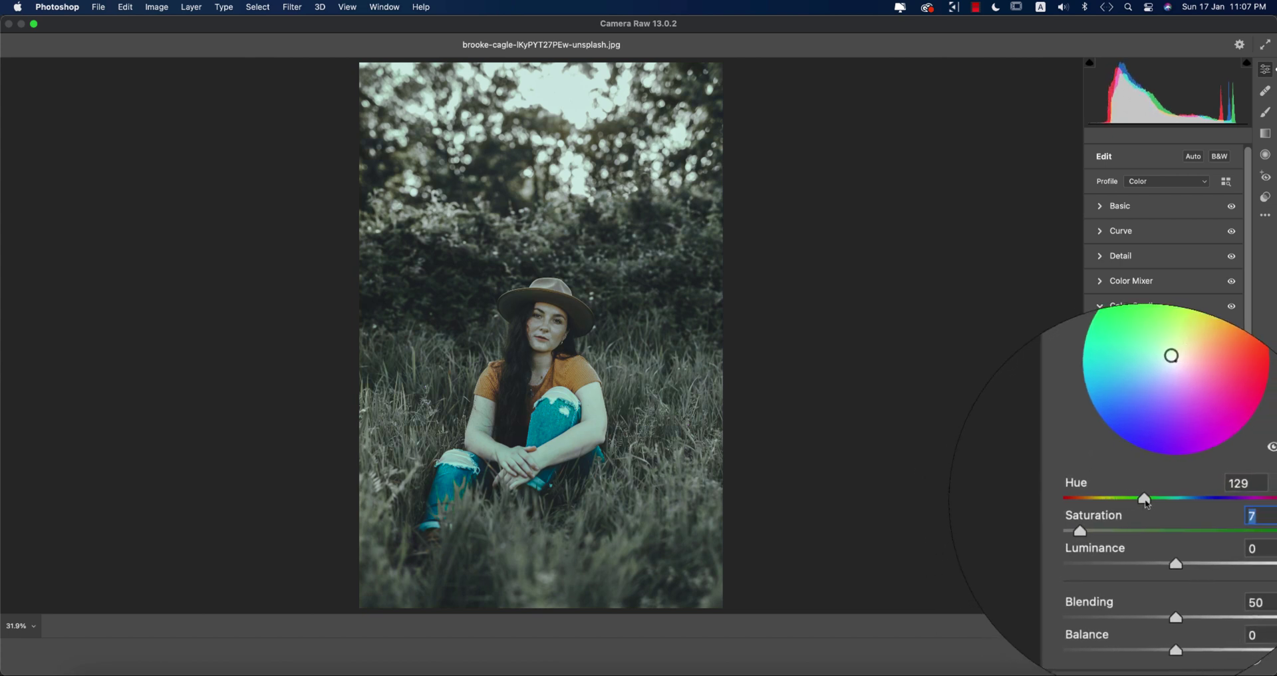
left_click_drag(1153, 504, 1172, 505)
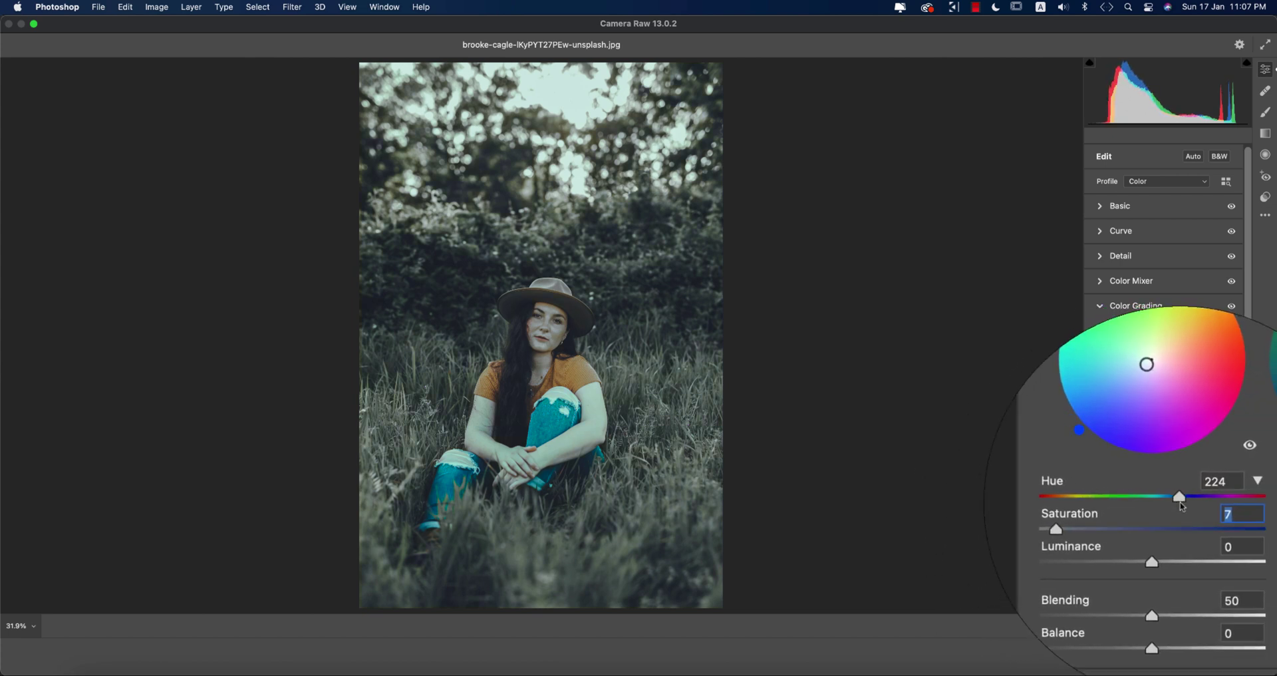
left_click(1130, 305)
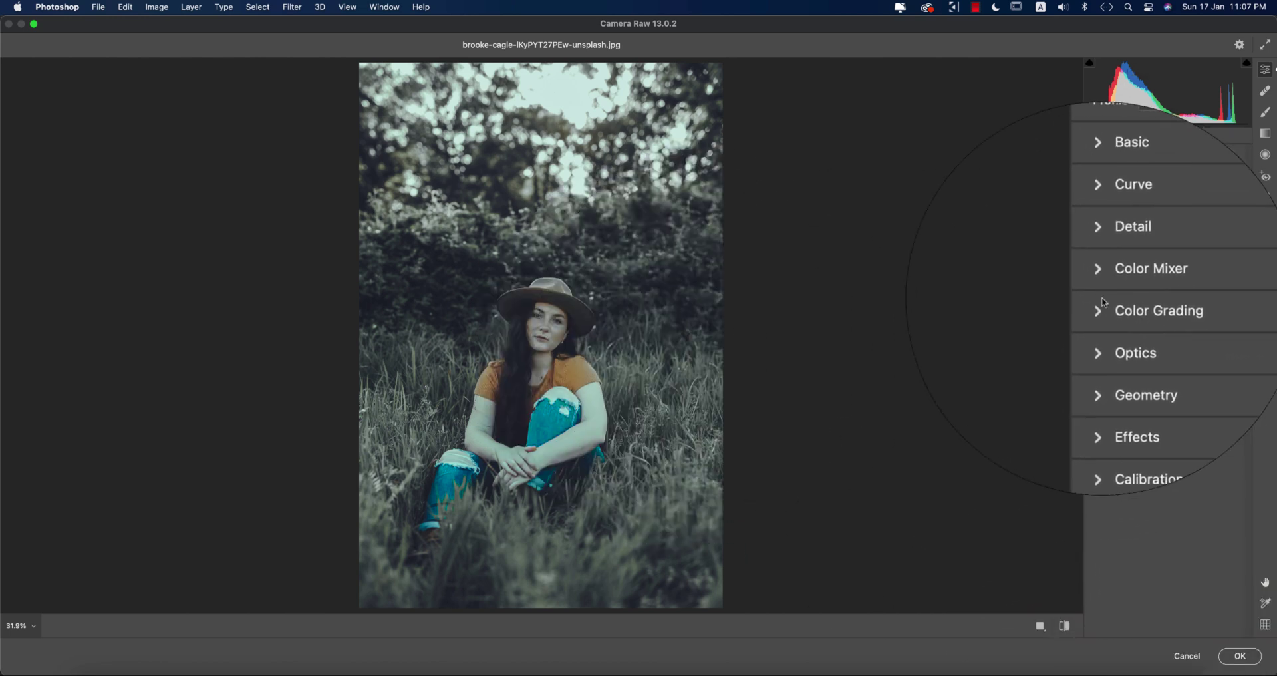
left_click(1107, 308)
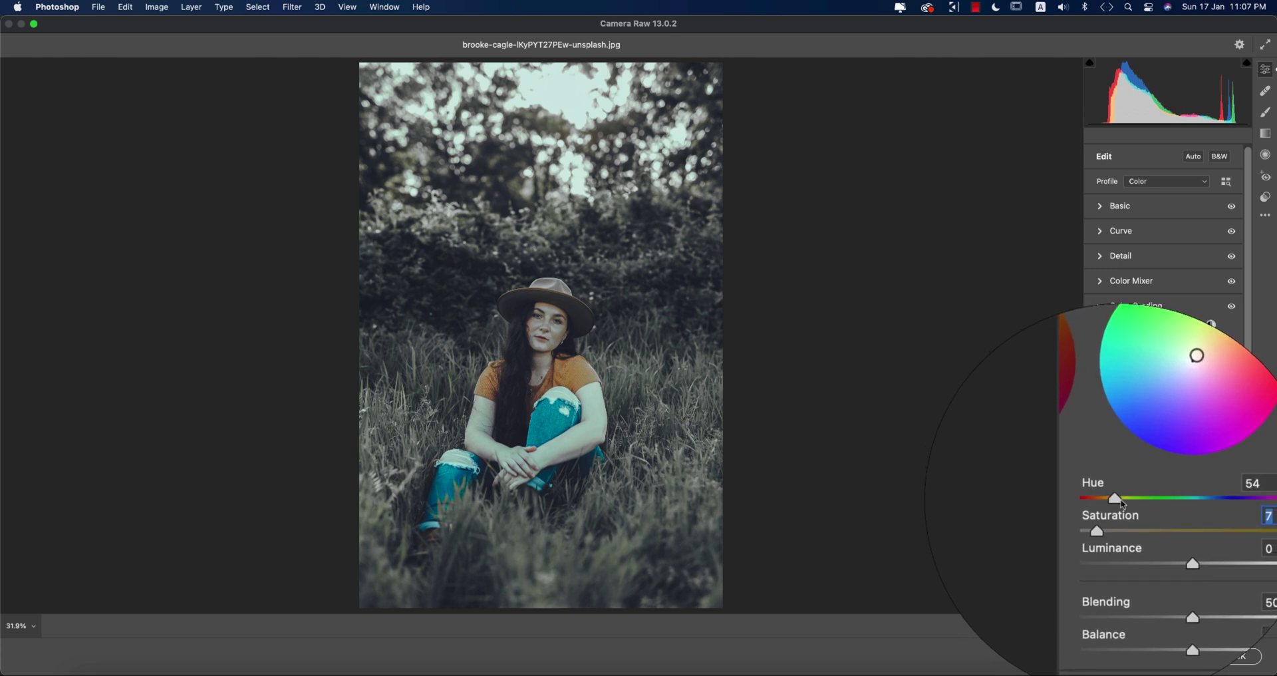
left_click(1190, 324)
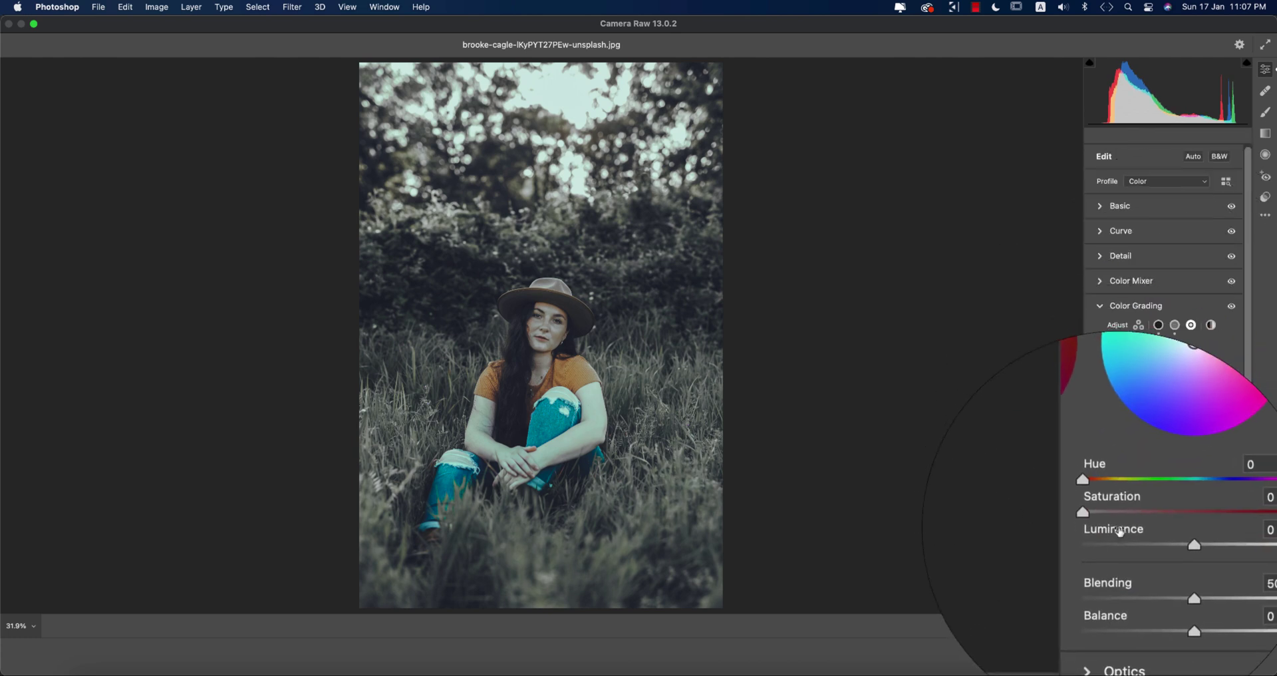
left_click_drag(1172, 504, 1154, 502)
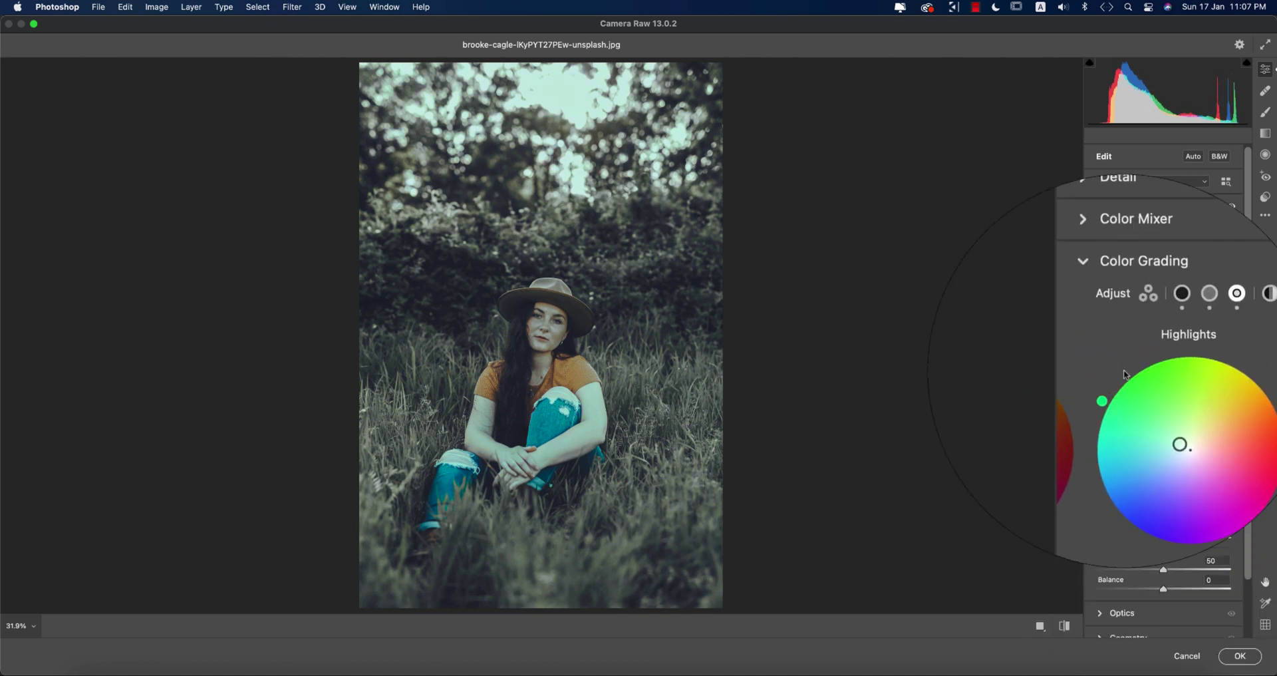
left_click(1124, 305)
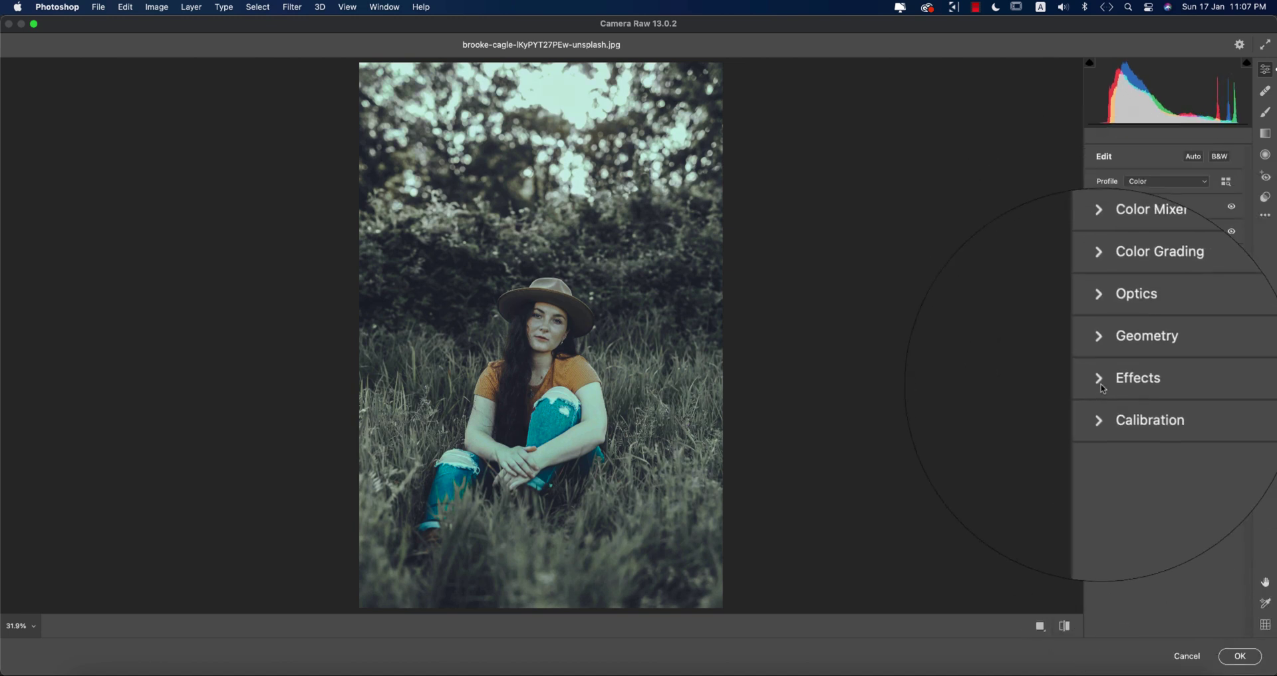
- Set Calibration Red Primary Hue +8, Green Primary Hue +78 and Blue Primary Hue -25
left_click(1119, 407)
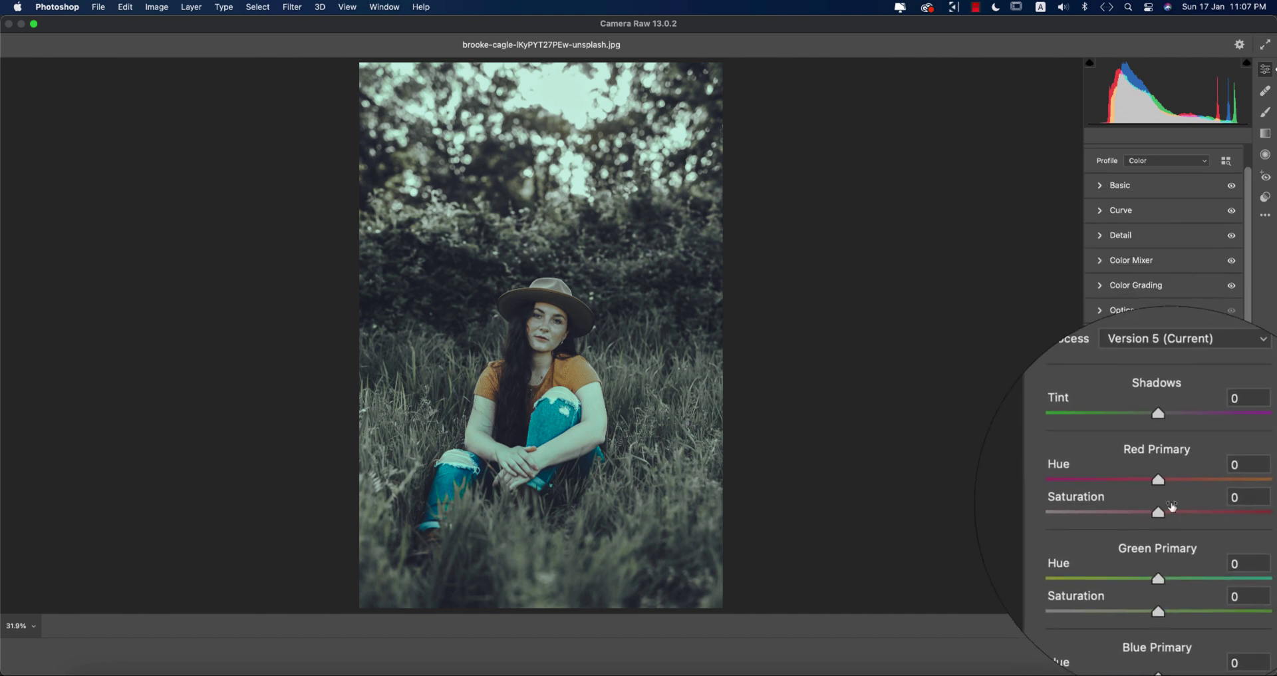
mouse_move(1165, 492)
left_mouse_down()
mouse_move(1270, 496)
mouse_move(1101, 489)
mouse_move(1171, 491)
left_mouse_up()
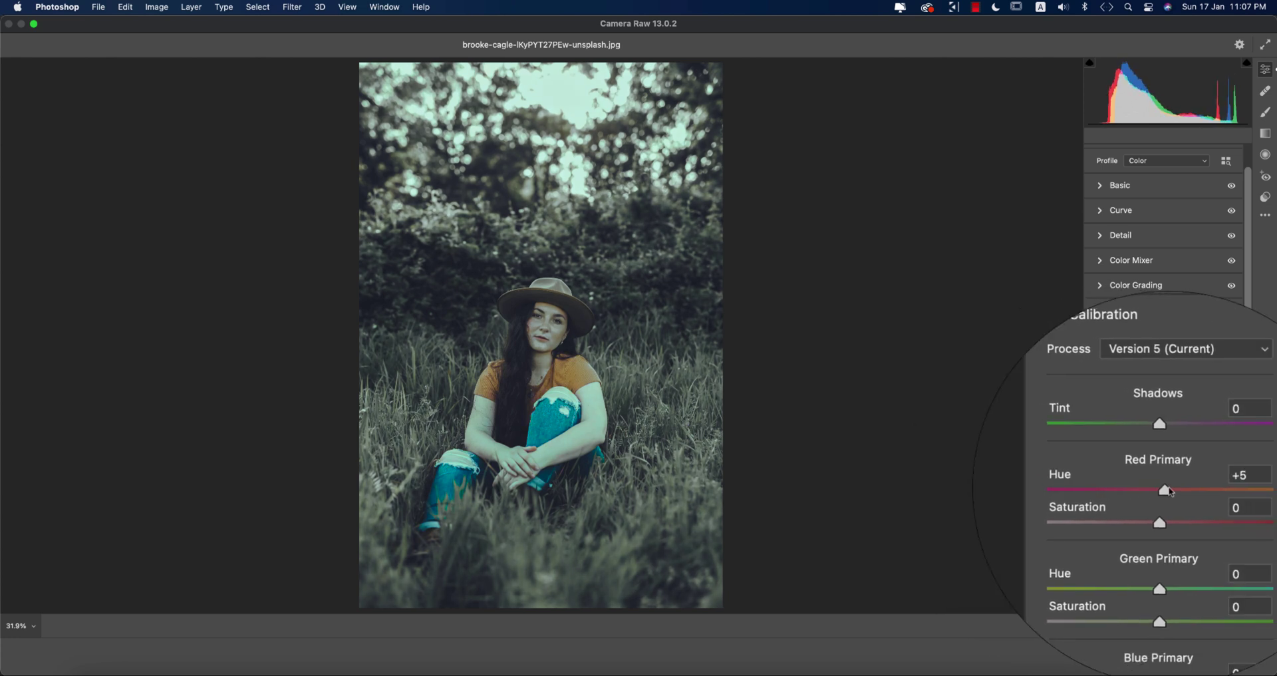
key("Up")
key("Up")
key("Up")
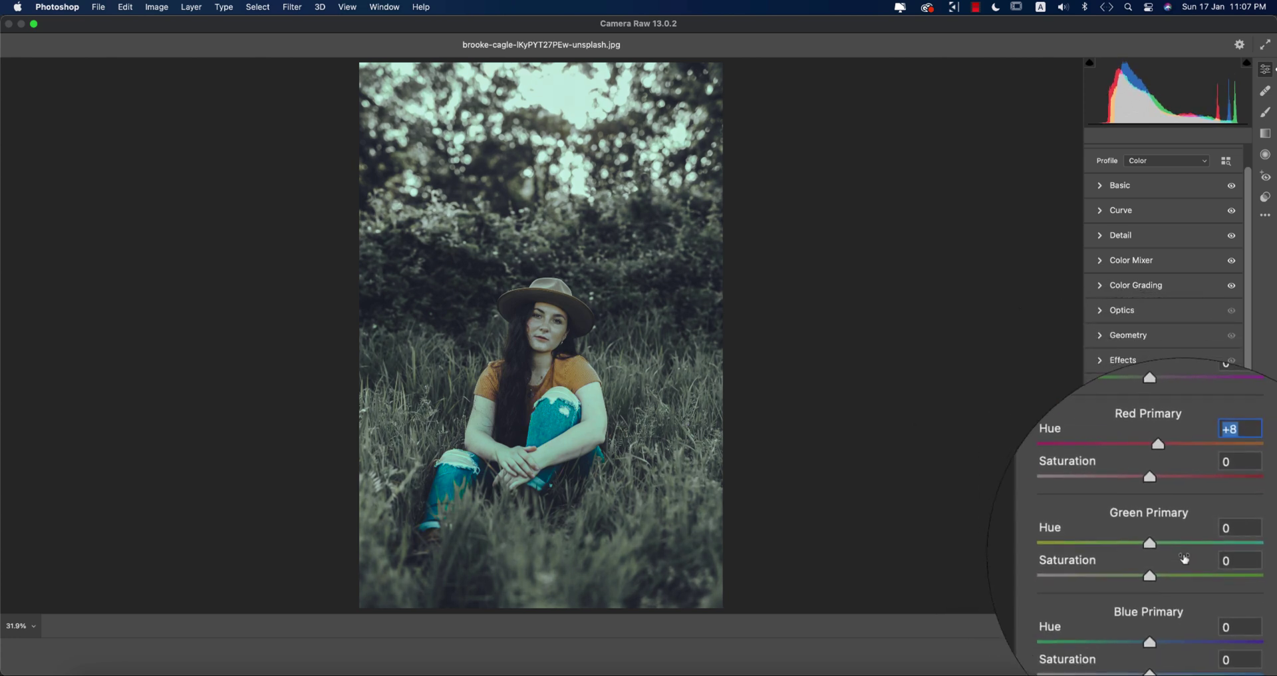
left_click_drag(1163, 550, 1214, 552)
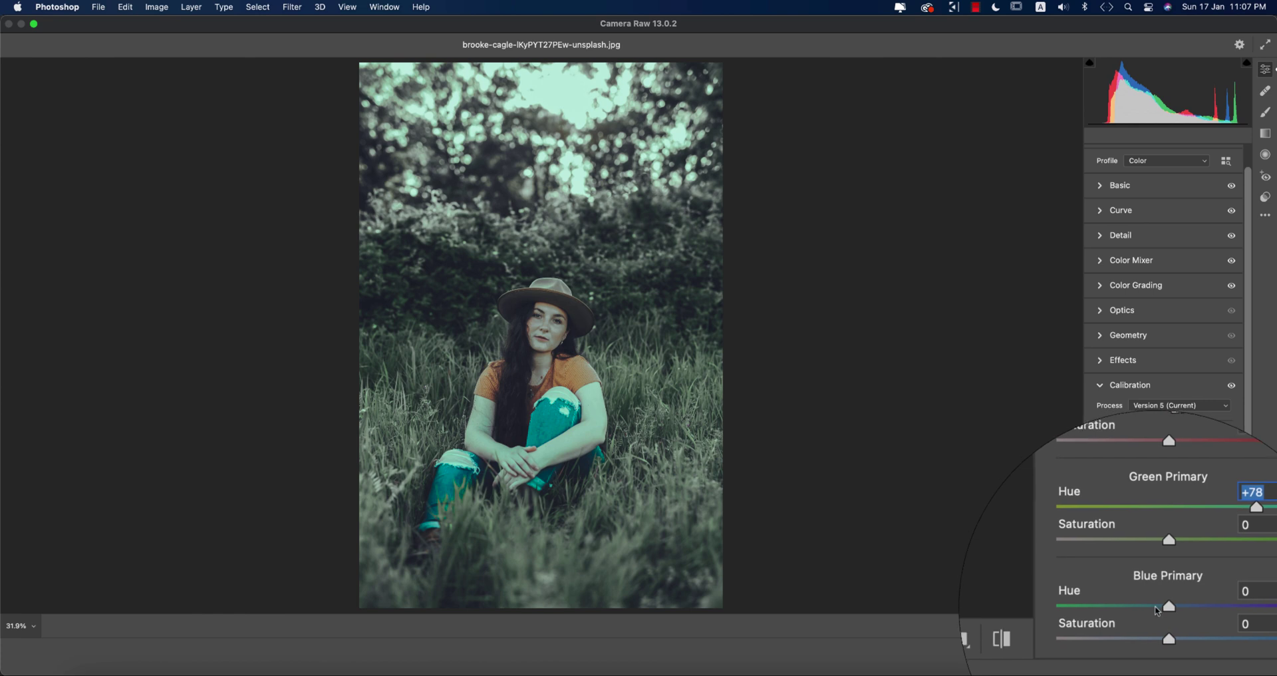
mouse_move(1171, 608)
left_mouse_down()
mouse_move(1089, 608)
mouse_move(1199, 608)
mouse_move(1147, 607)
left_mouse_up()
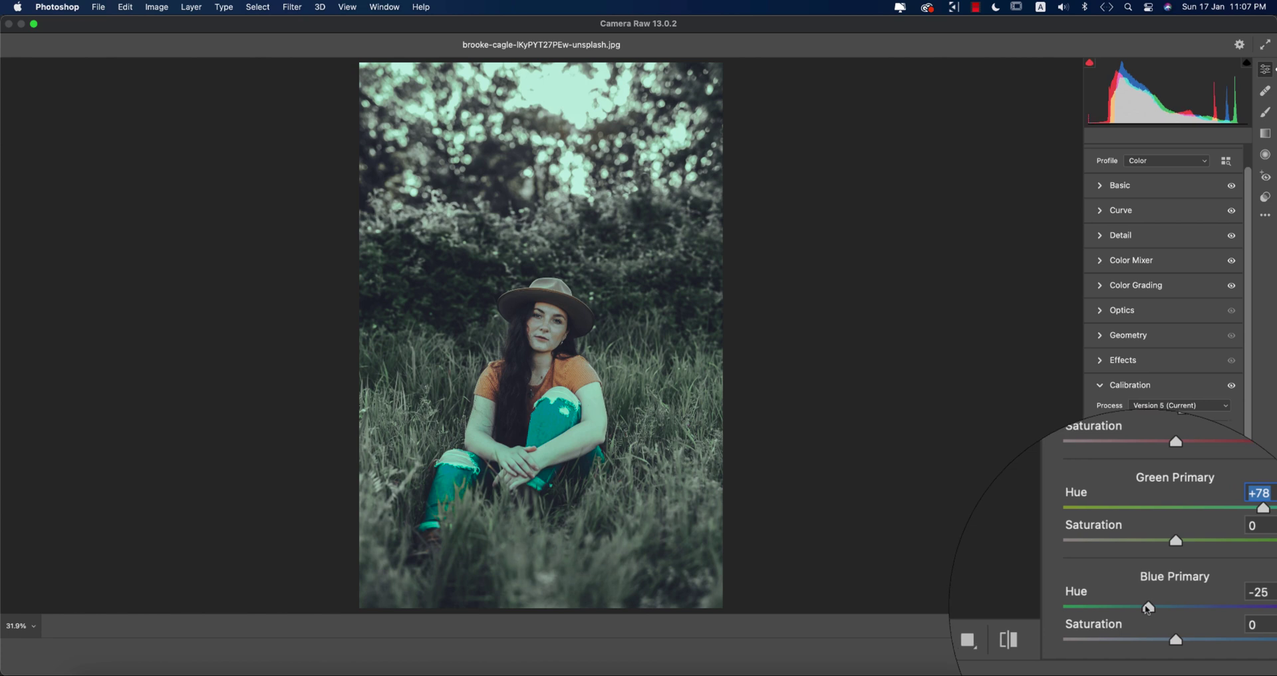
left_click(1098, 385)
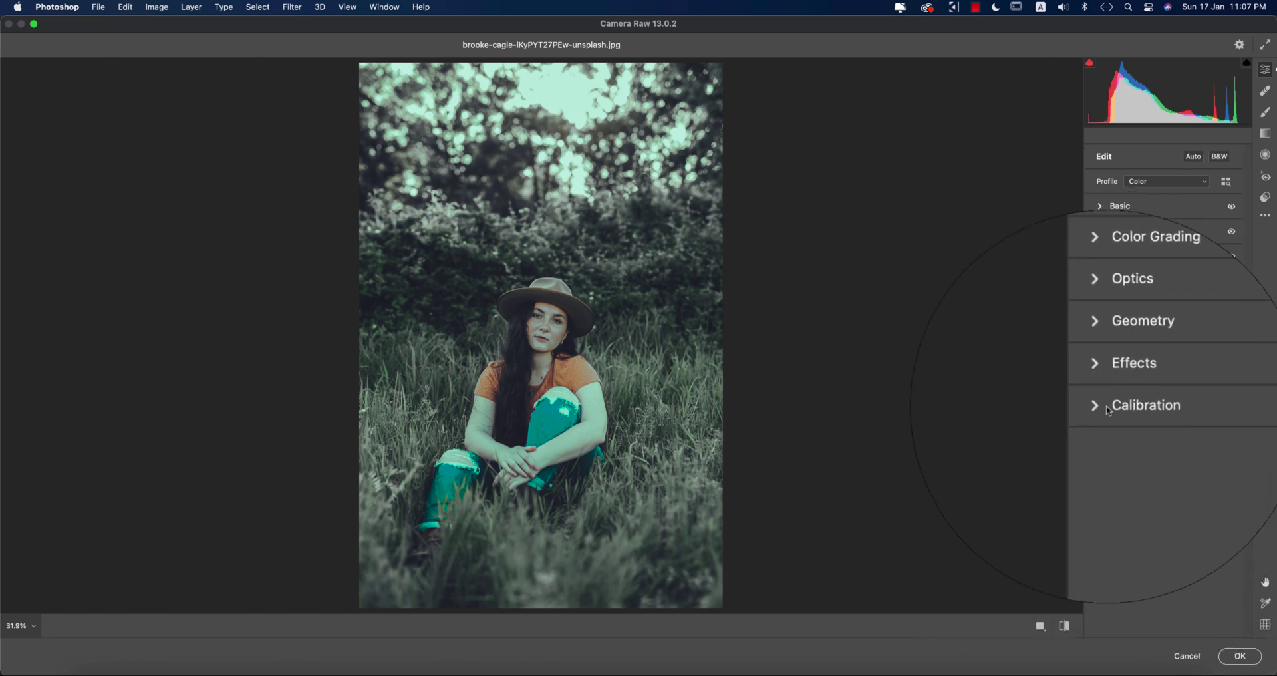
scroll(1091, 266, "up", 5)
- Lift the tone curve's black point so input 63 maps to output 58
left_click(1104, 231)
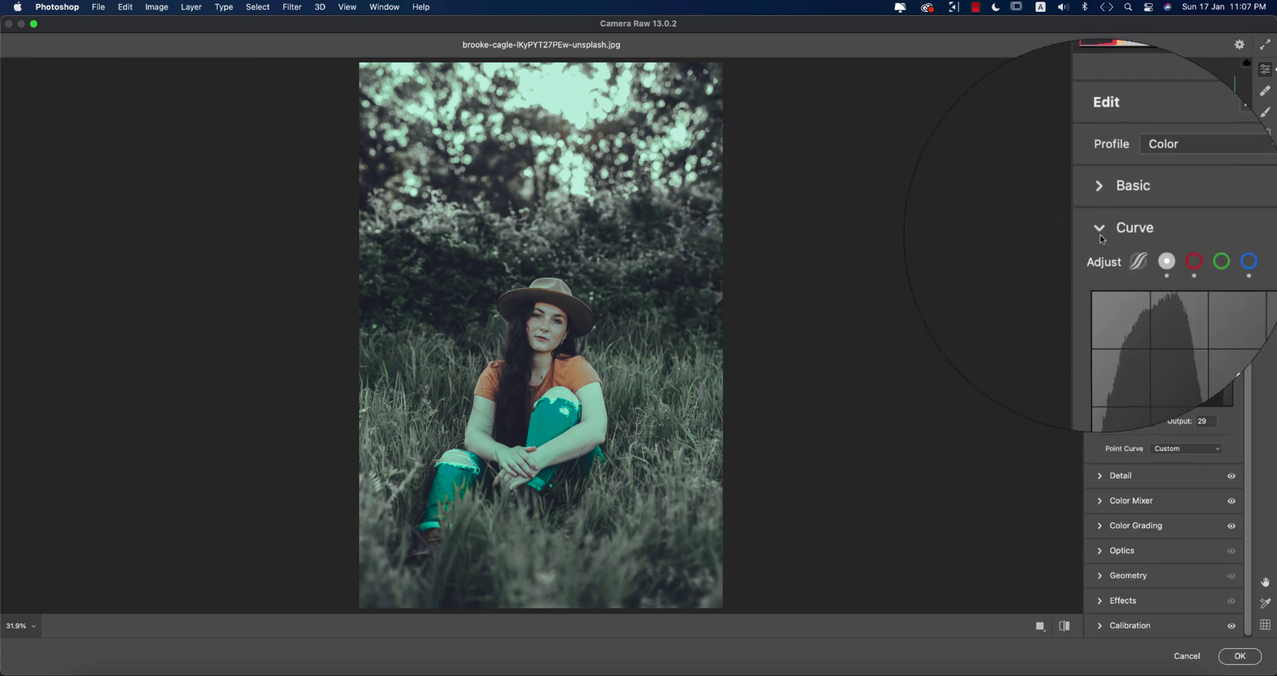
left_click_drag(1094, 390, 1130, 372)
left_click_drag(1186, 318, 1186, 316)
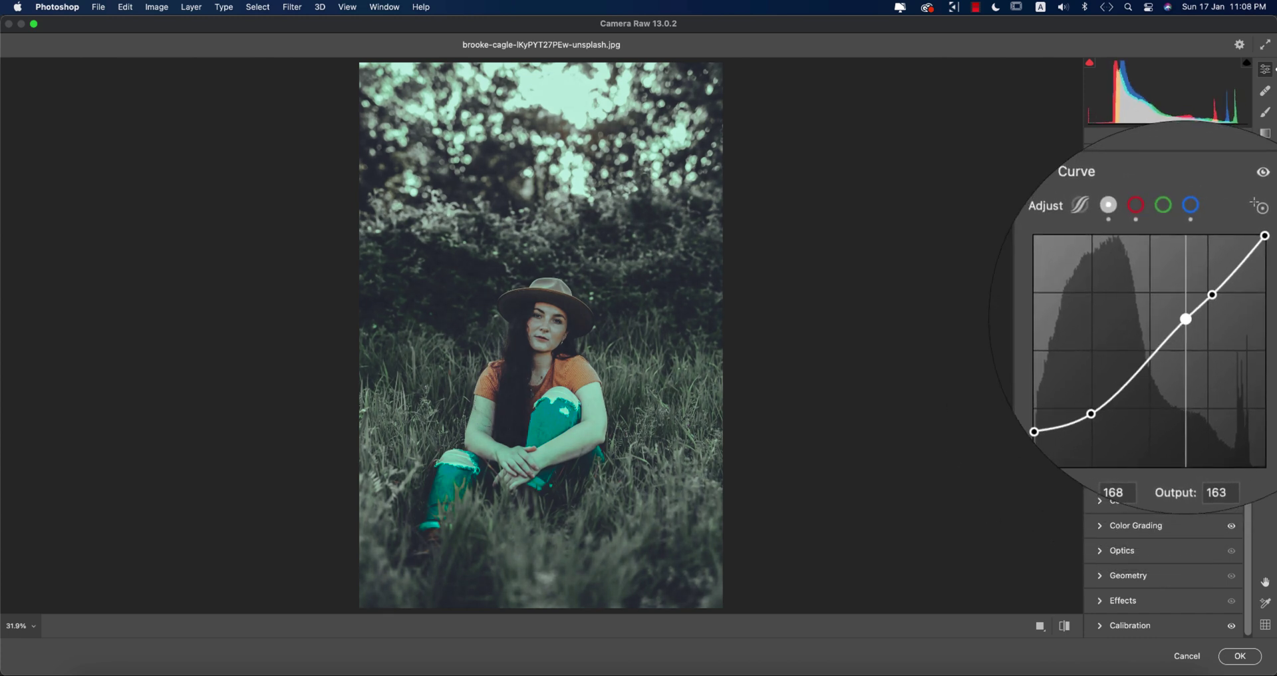
scroll(1164, 299, "up", 10)
left_click(1120, 230)
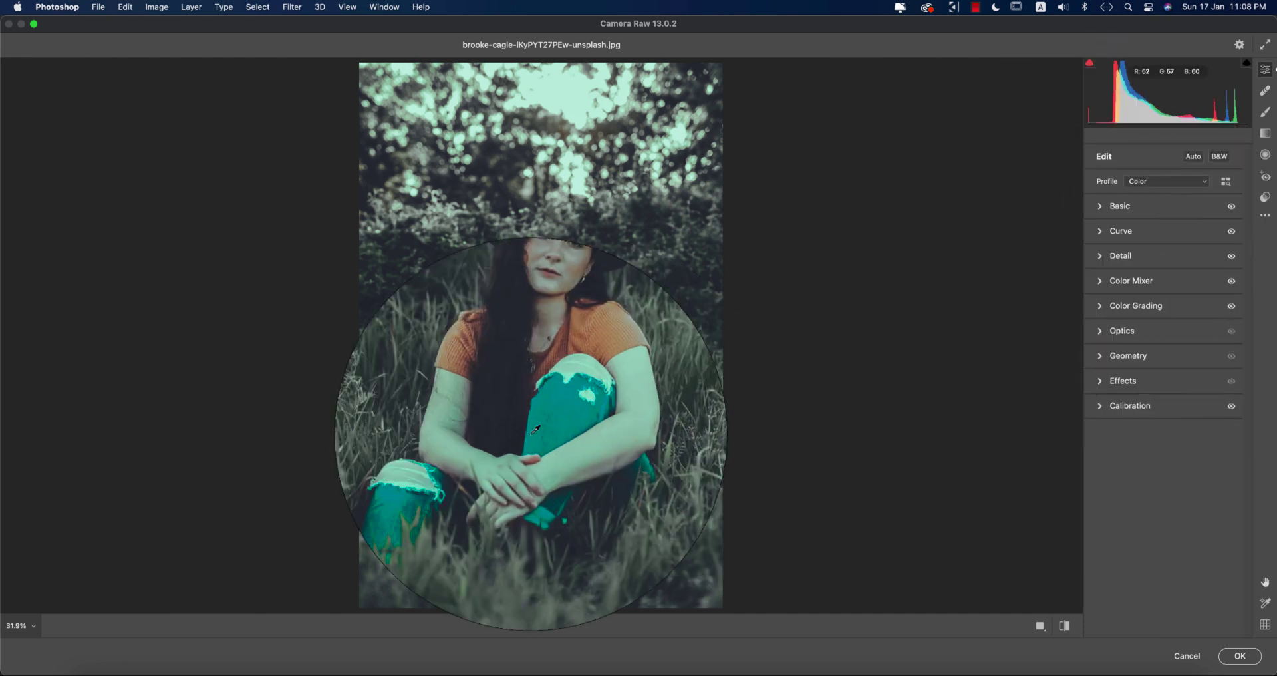
key("super+z")
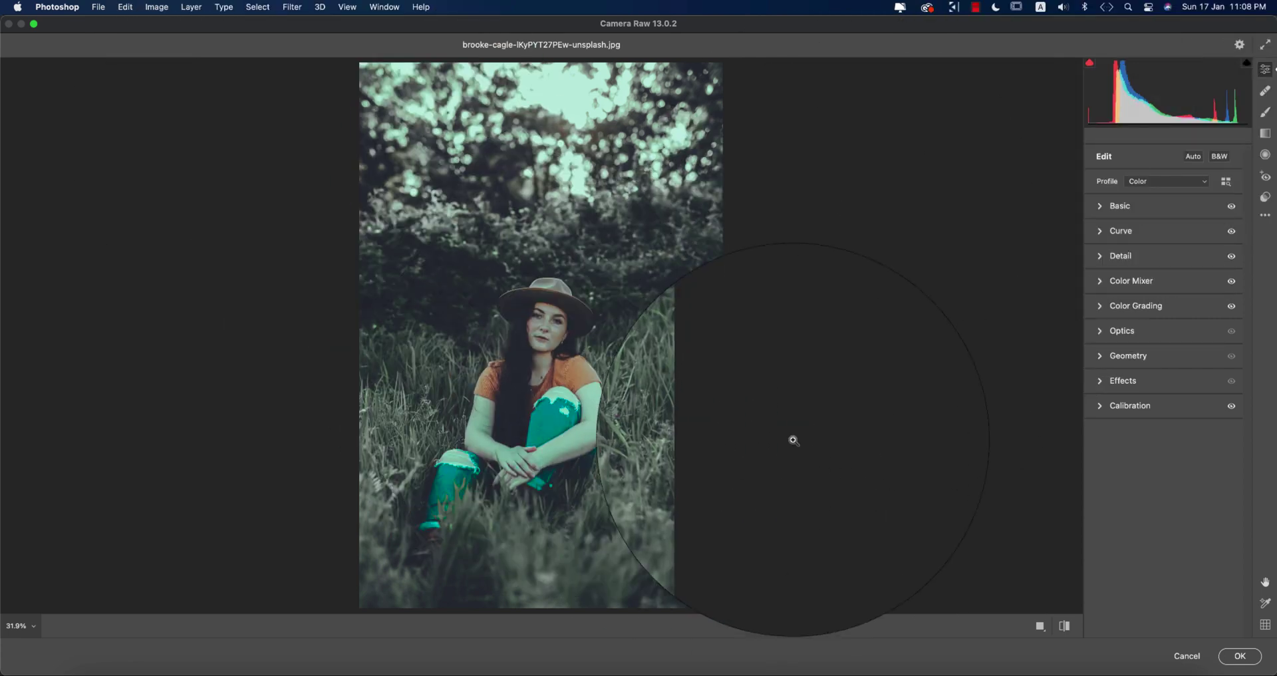
left_click(532, 369)
- Return to fit view and compare the teal edit against the unedited original
left_click(793, 447)
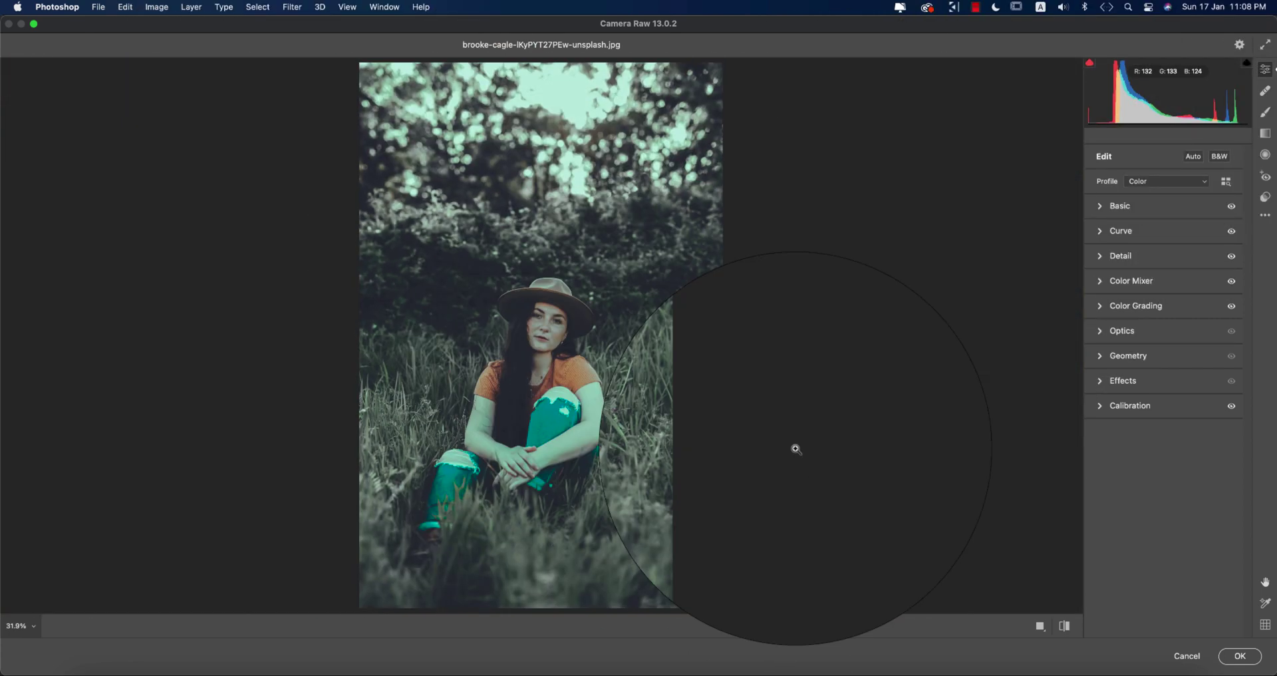
left_click(1061, 632)
left_click(1061, 632)
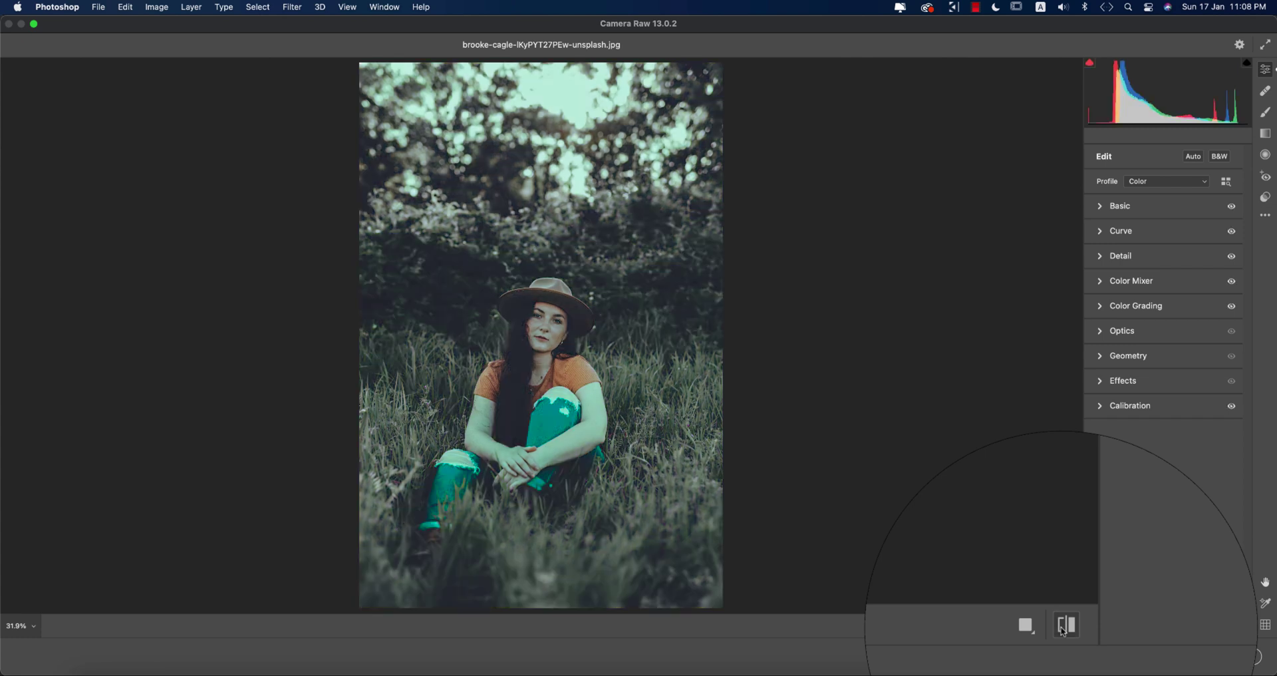
left_click(1061, 630)
left_click(1061, 631)
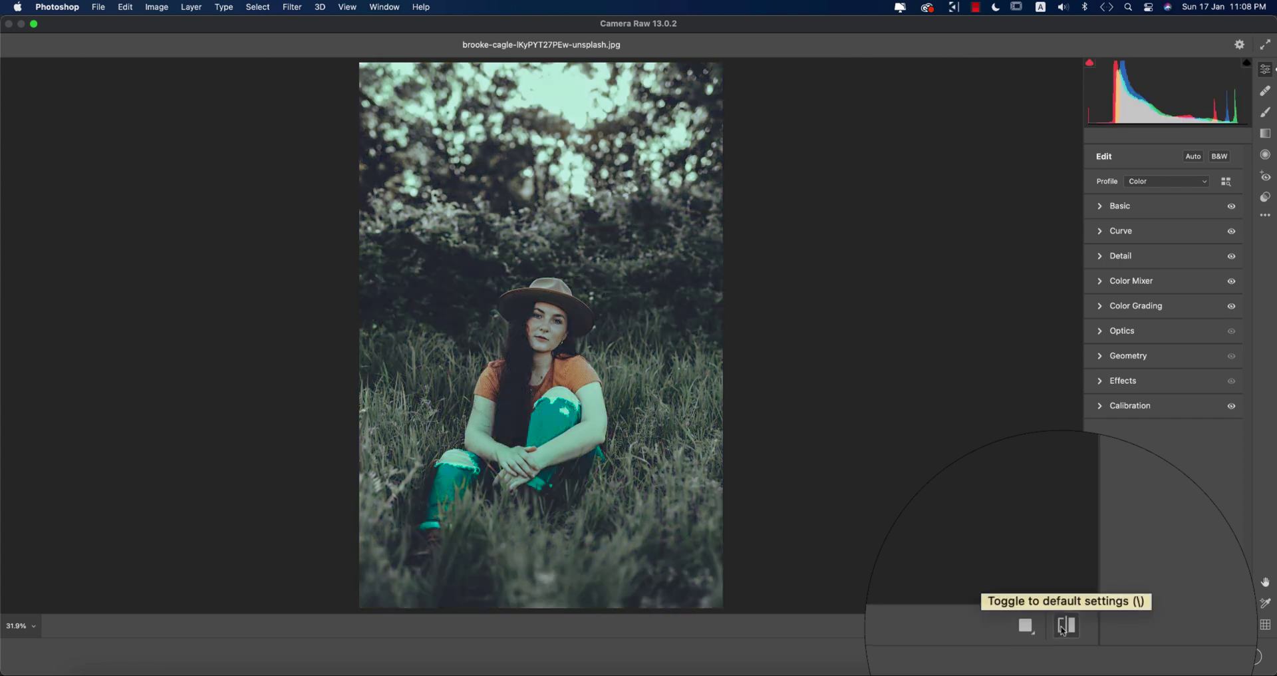
- Set Basic to Temperature -12, Tint -19, Vibrance -28, Saturation +19, Dehaze +5
left_click(1124, 256)
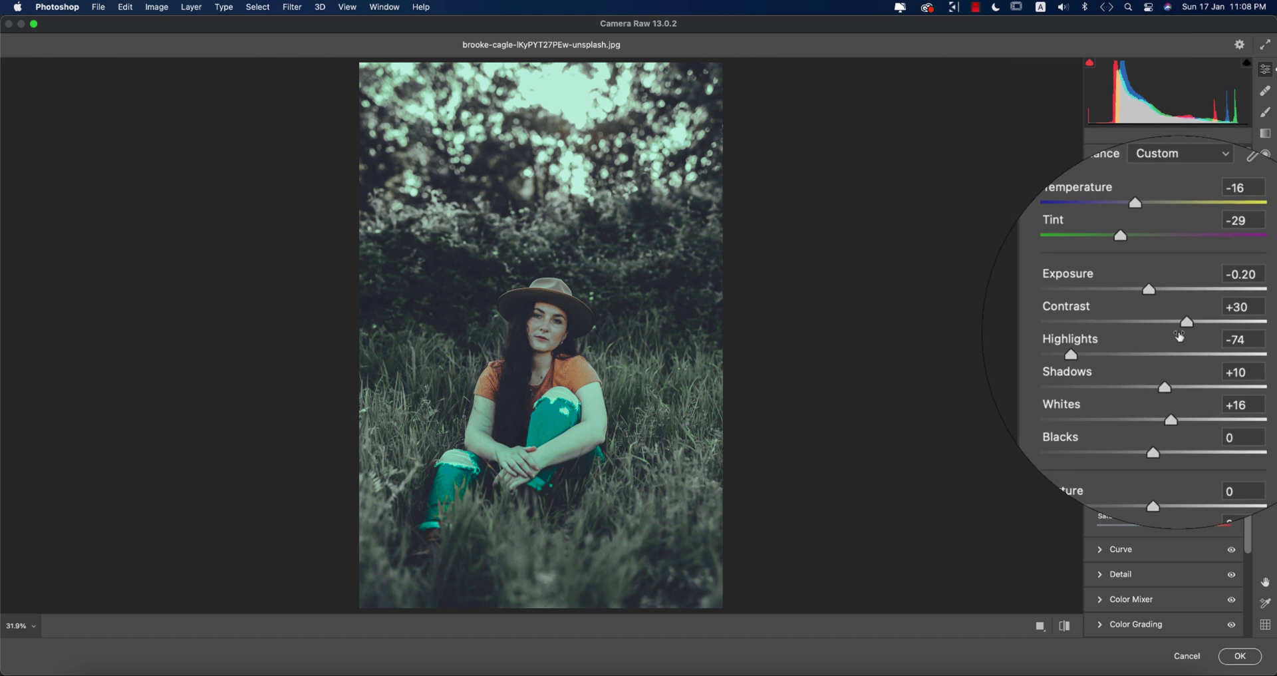
left_click_drag(1148, 281, 1156, 261)
left_click_drag(1135, 506, 1174, 529)
left_click_drag(1172, 475, 1165, 406)
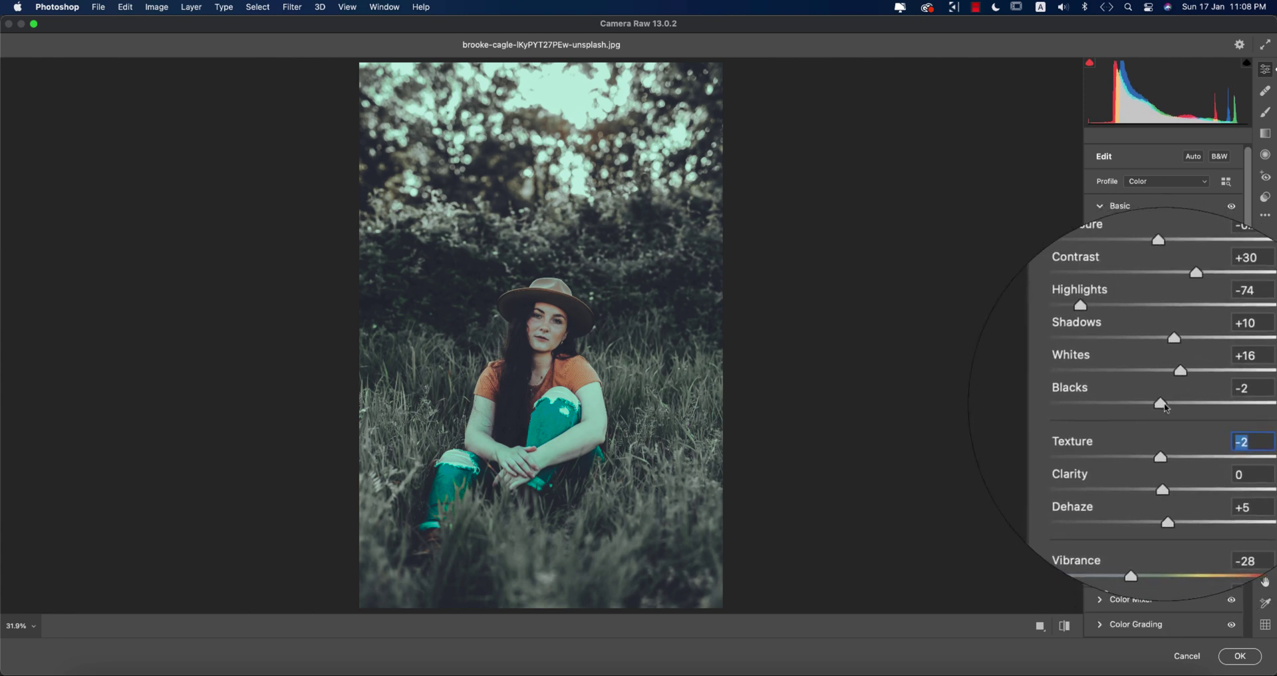
- Save the current Camera Raw settings as the preset file faded green orange.xmp
left_click(1064, 625)
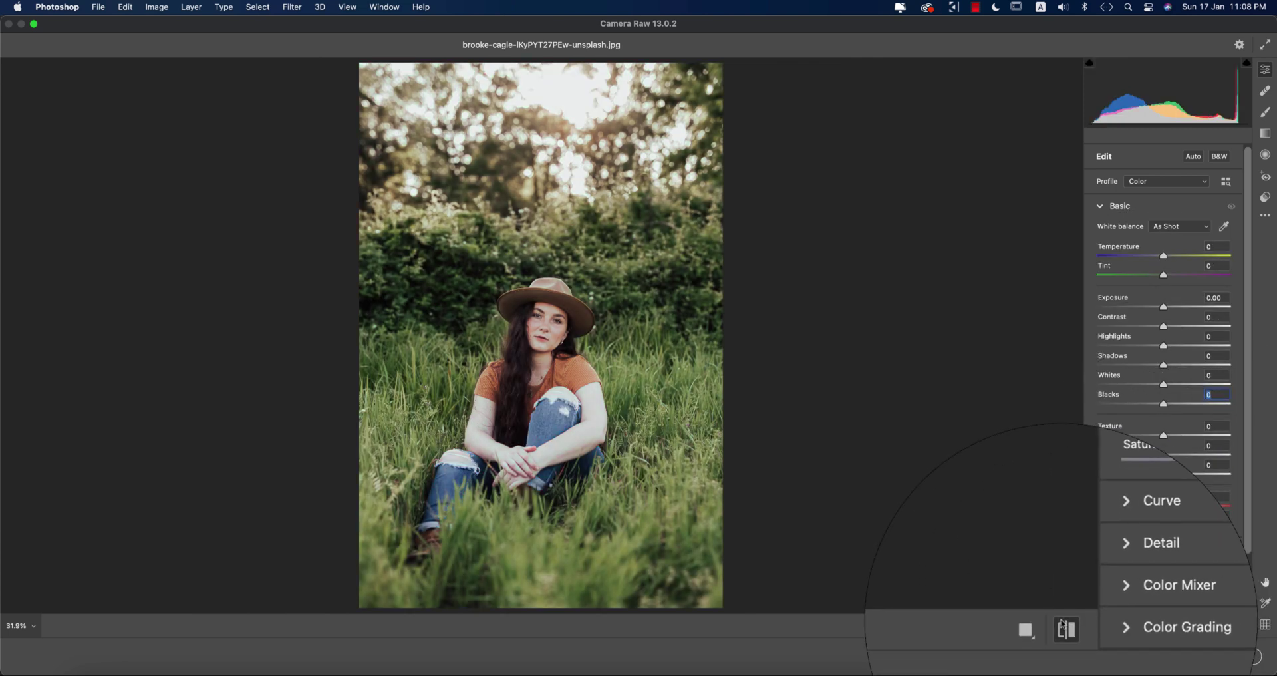
left_click(1064, 625)
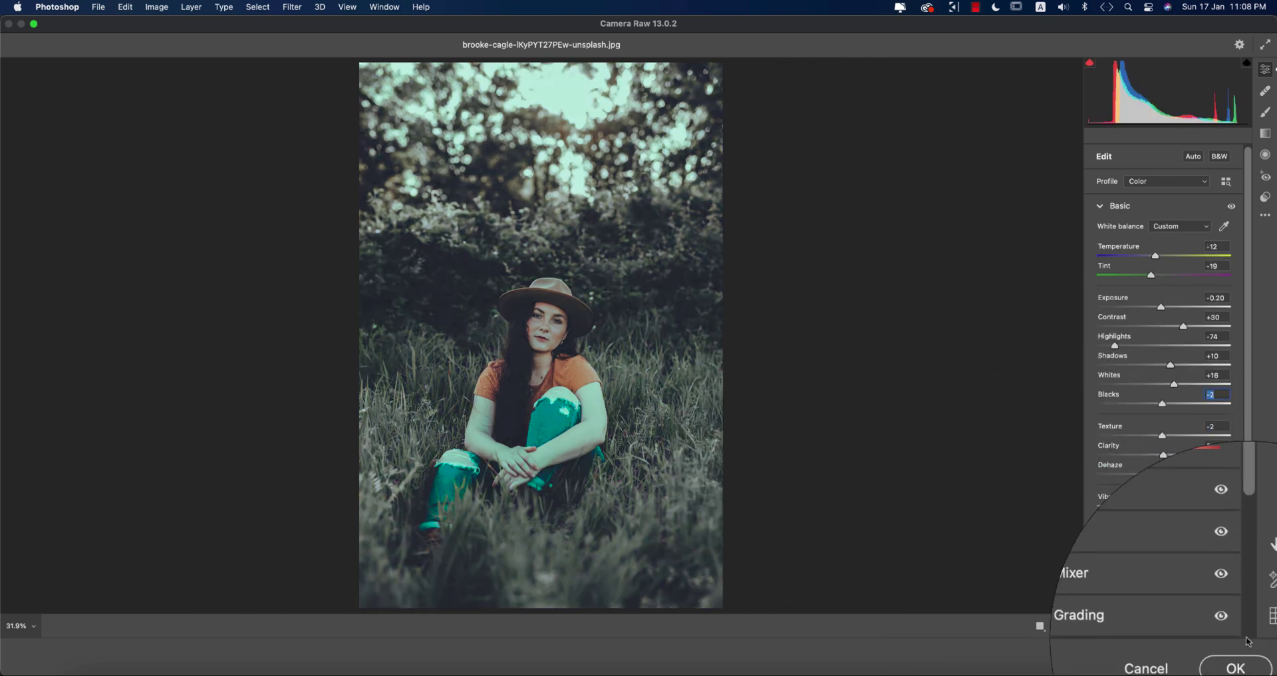
left_click(1265, 215)
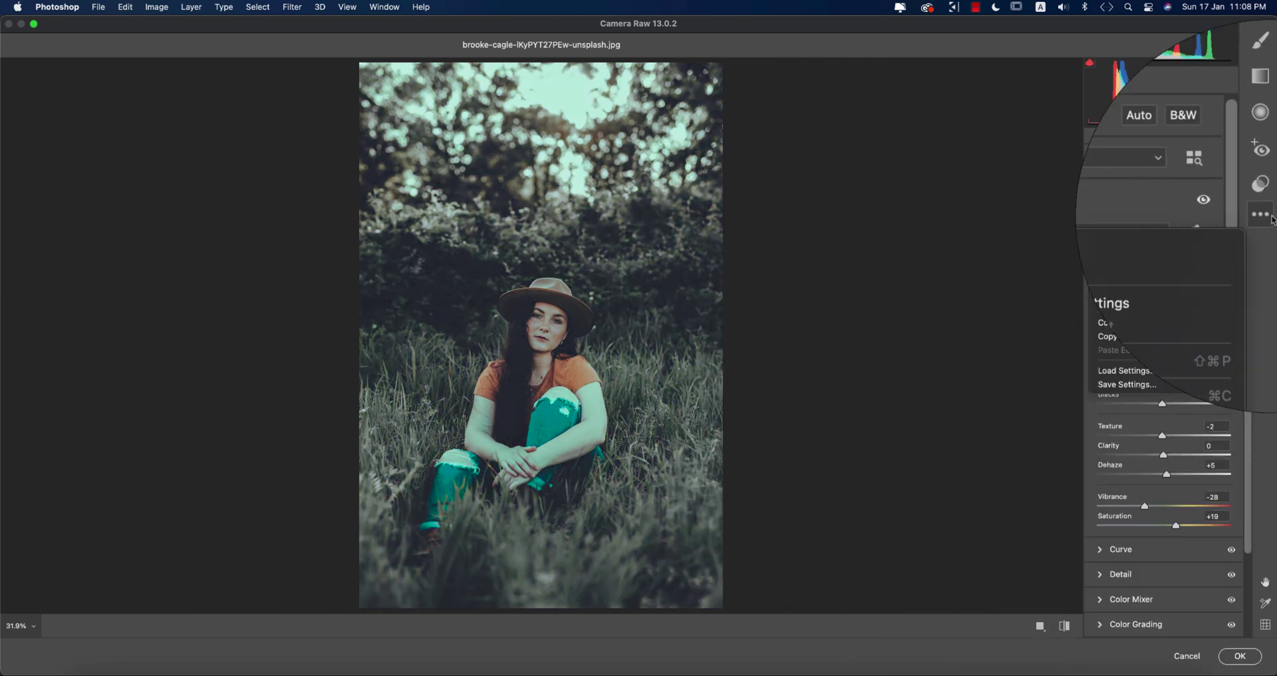
left_click(1105, 387)
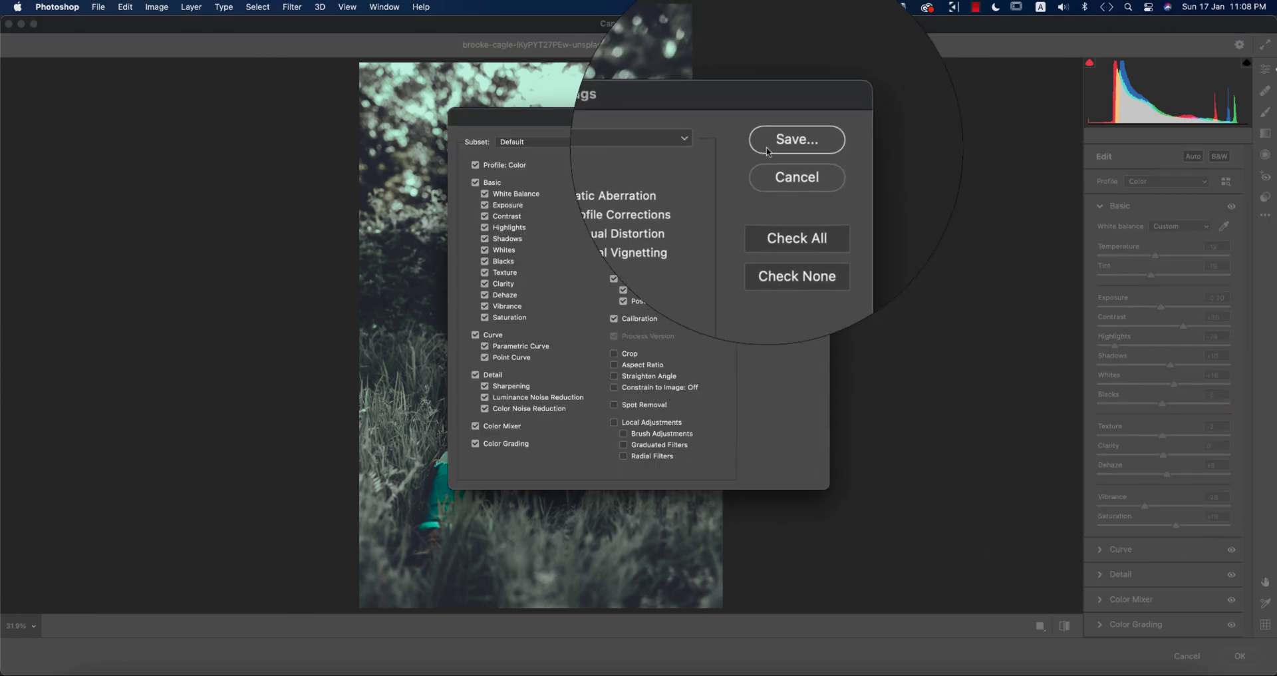
left_click(771, 151)
type("faded green ore")
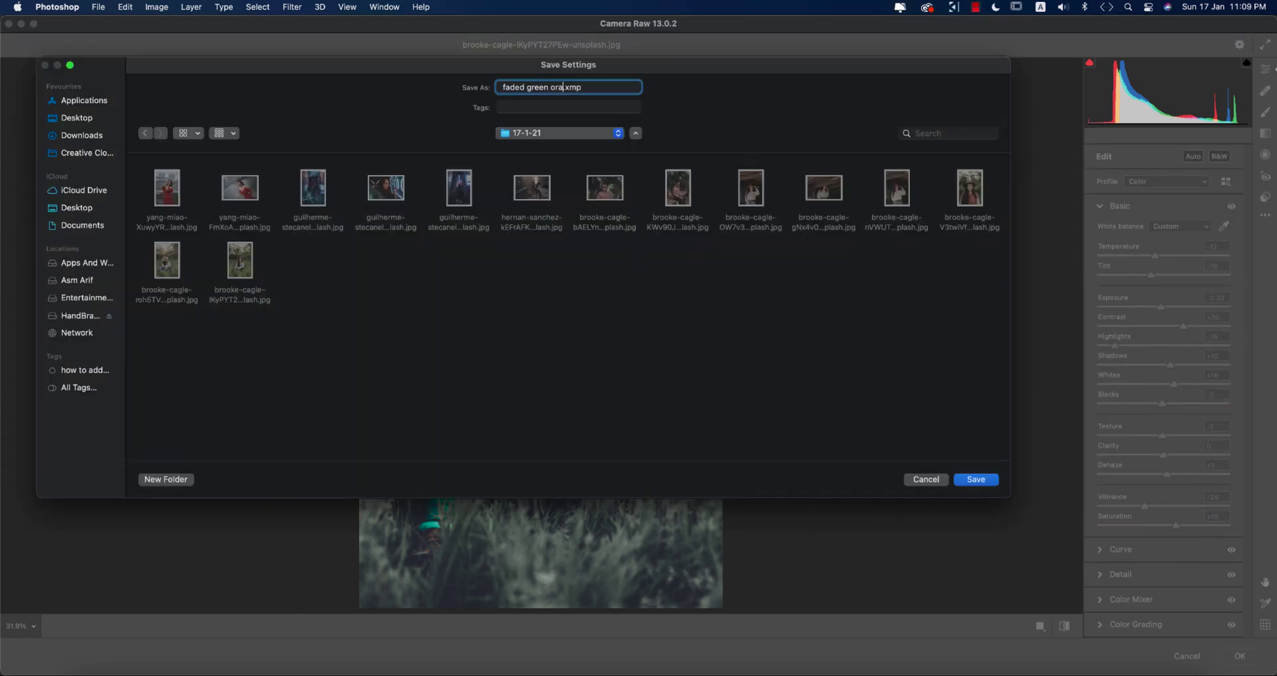
type("e")
key("Return")
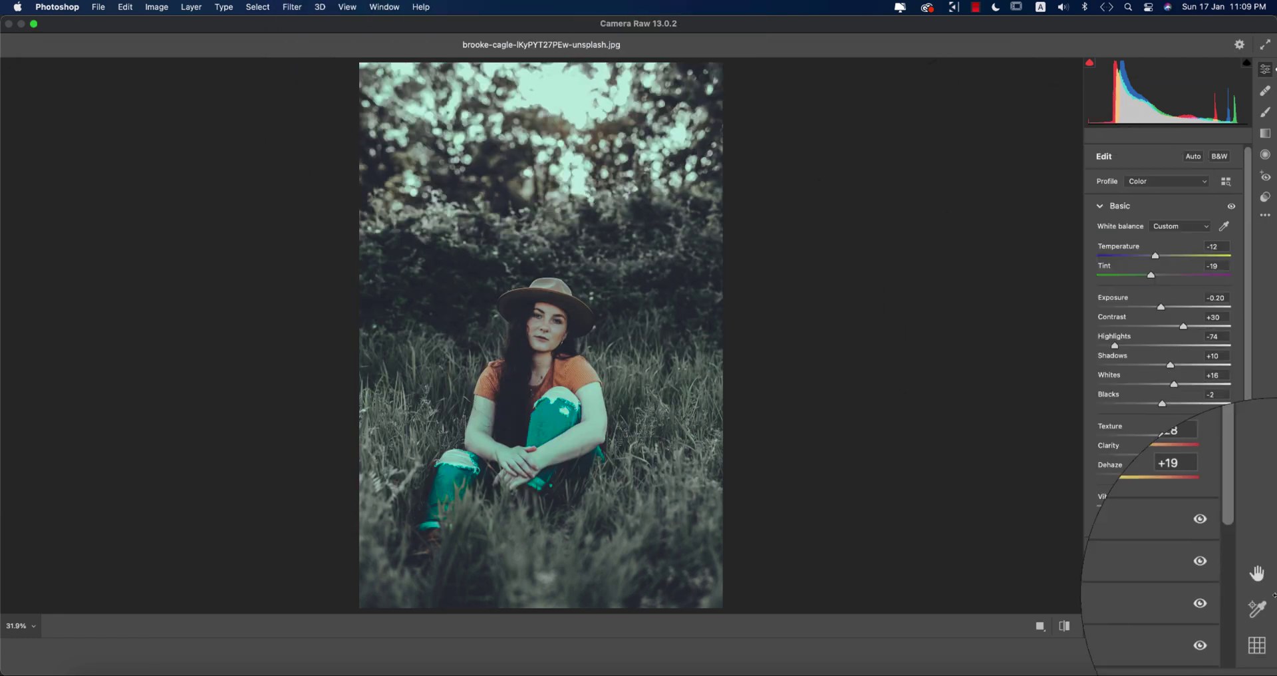
- Apply the teal grade to the first portrait and compare Layer 1 with the original
left_click(1240, 656)
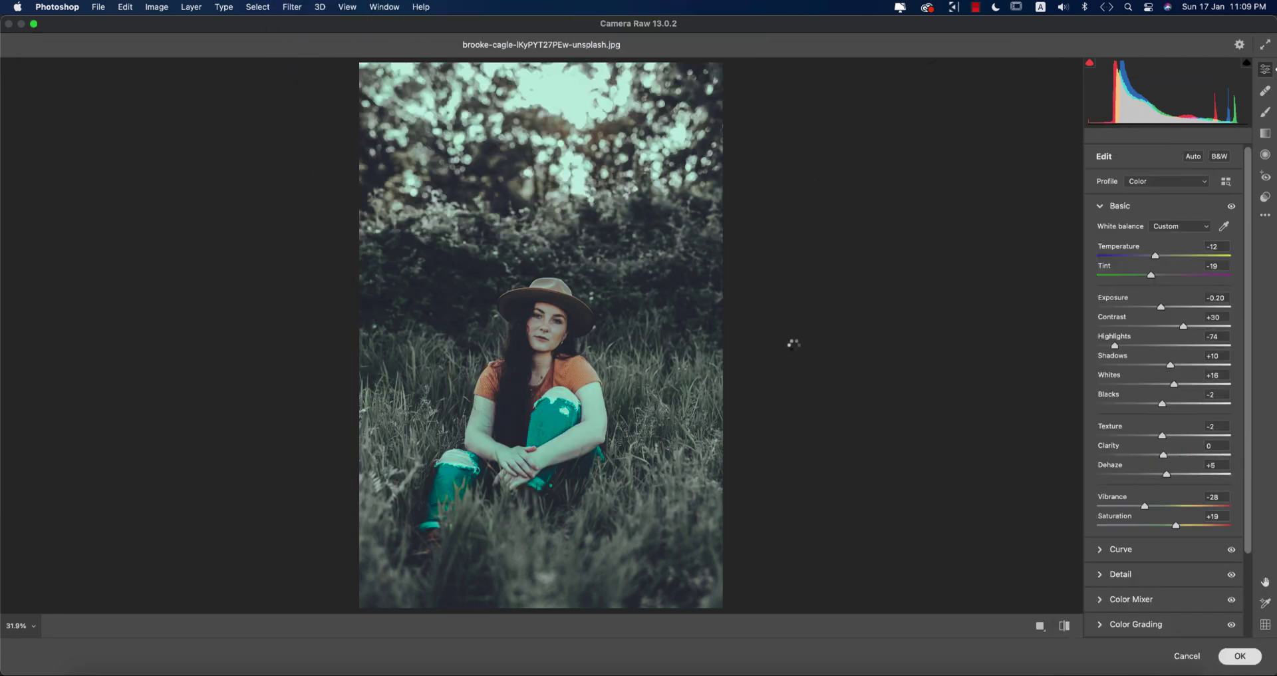
left_click(1064, 241)
left_click(1064, 241)
left_click(905, 261)
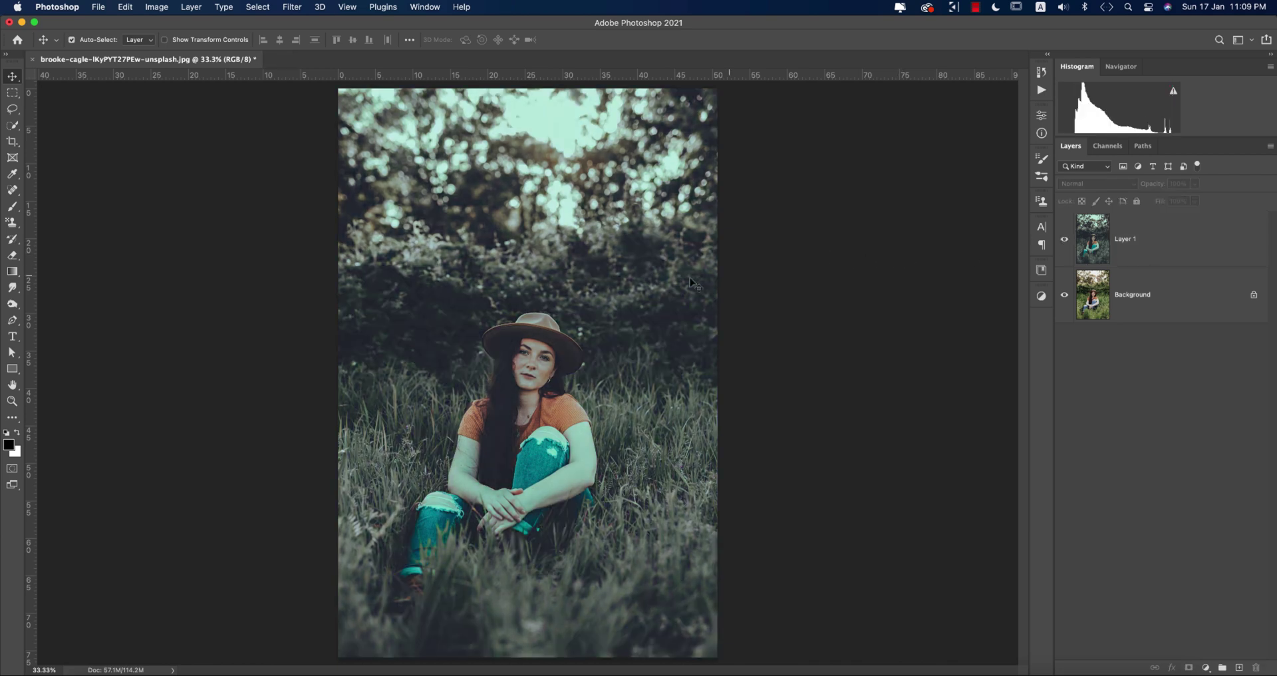
- Open brooke-cagle-rohSTVK6bVQ-unsplash.jpg from 17-1-21 and duplicate its Background as Layer 1
left_click(98, 7)
left_click(769, 319)
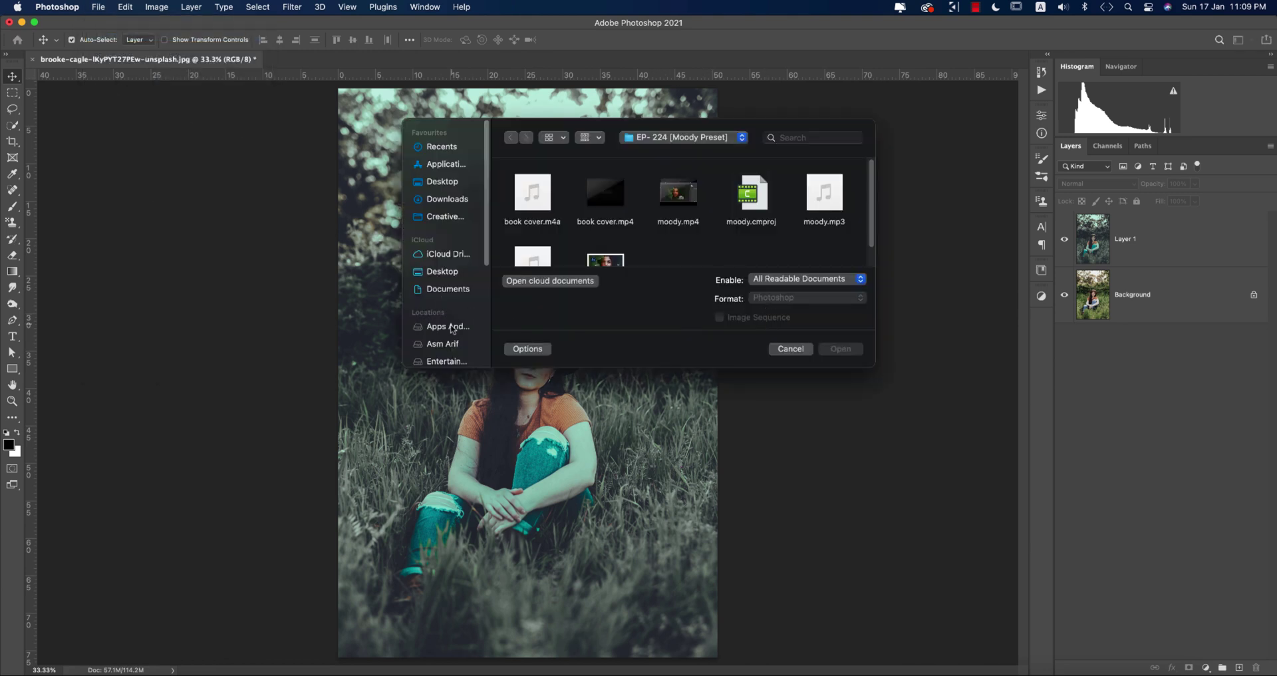
left_click(452, 327)
double_click(540, 197)
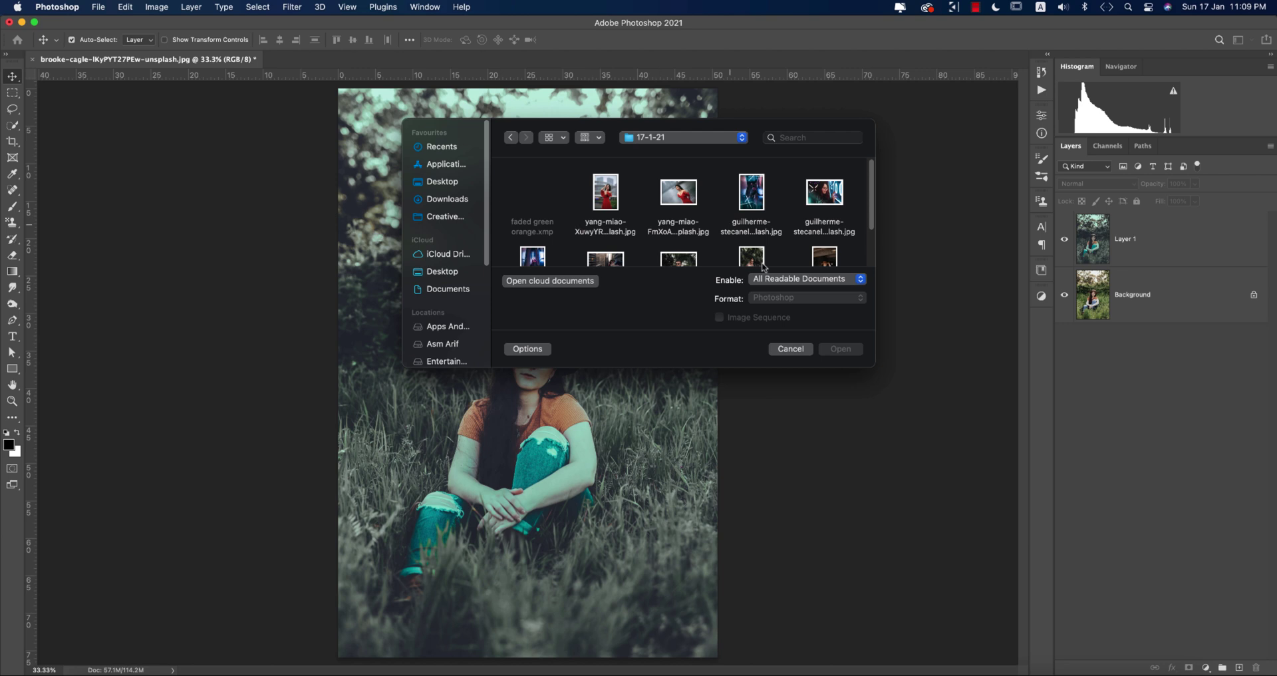
left_click_drag(869, 365, 1125, 573)
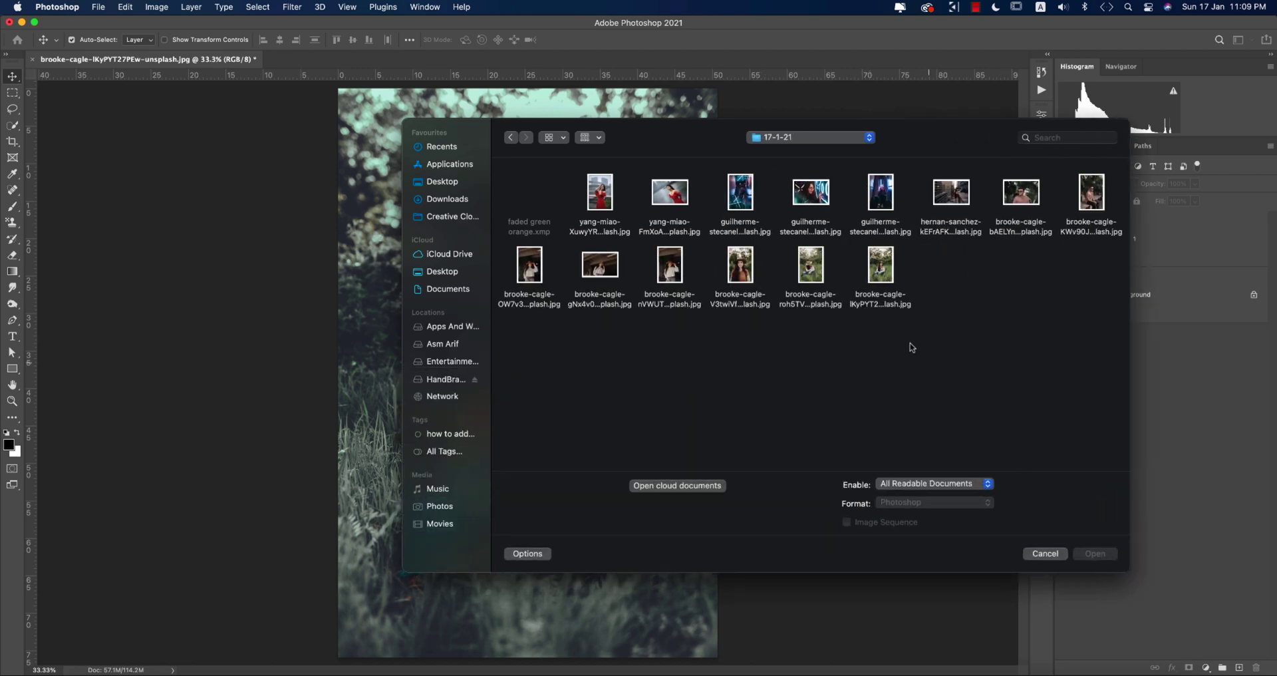
double_click(802, 264)
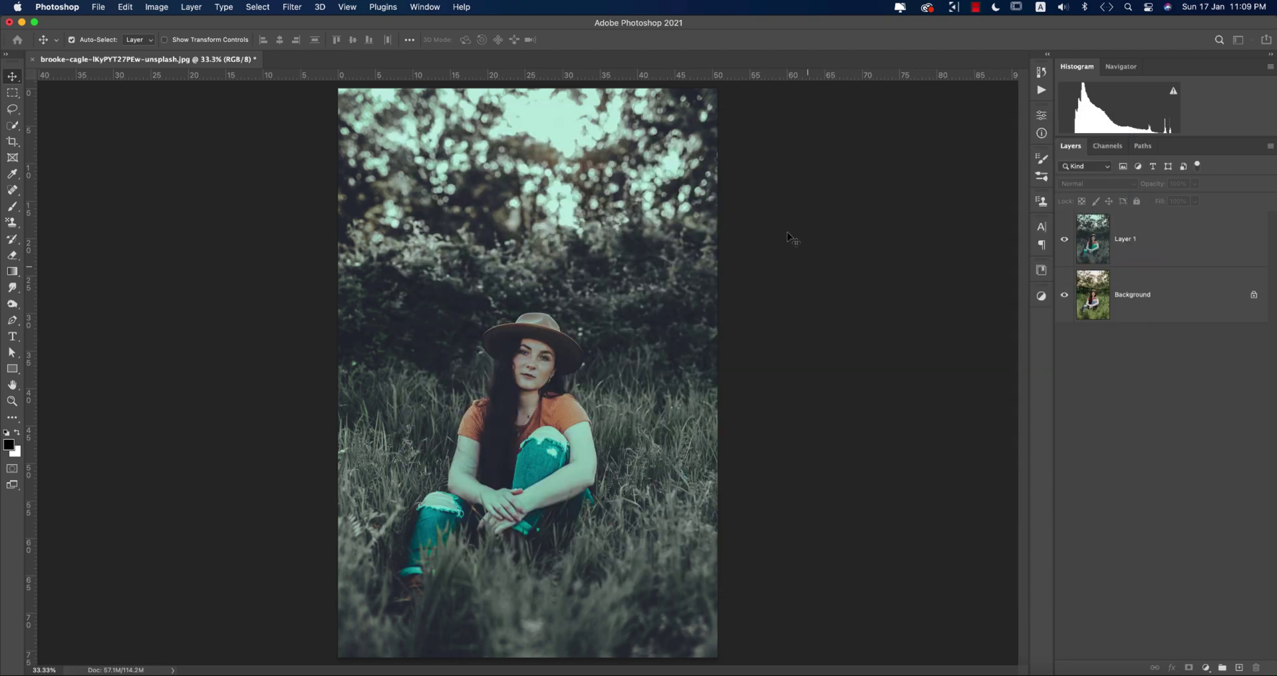
key("super+j")
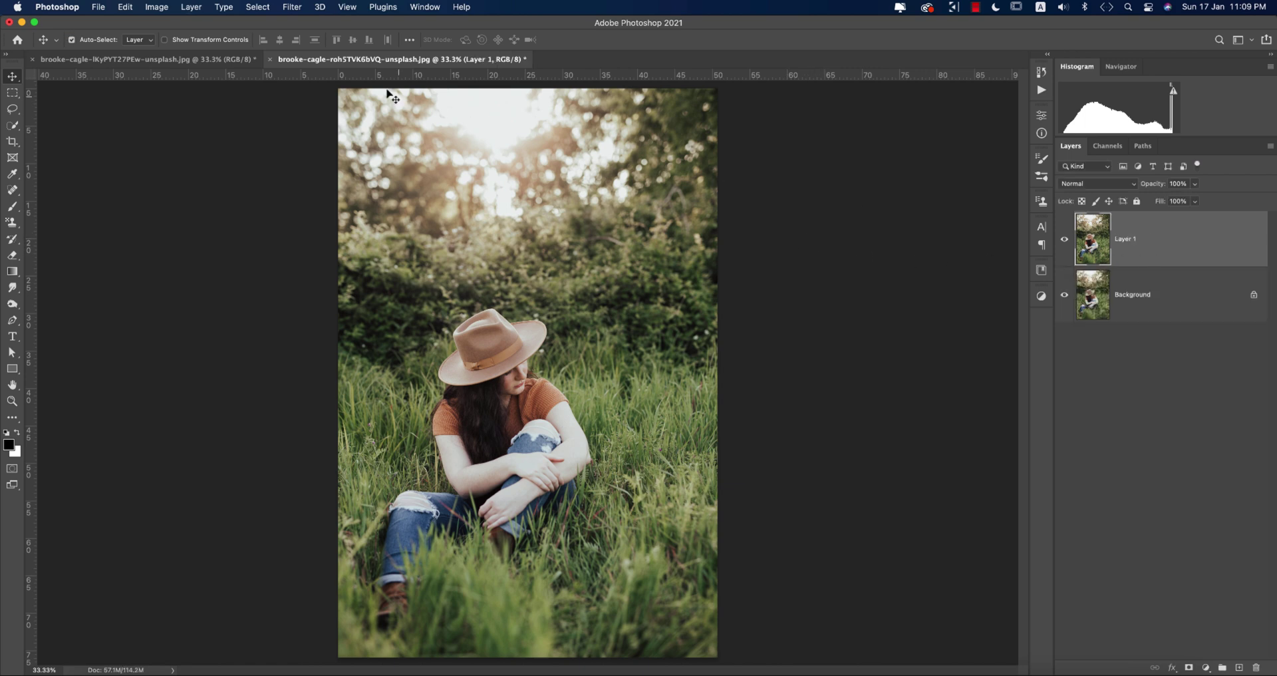
- Load faded green orange.xmp from 17-1-21 into a Camera Raw Filter on Layer 1
left_click(293, 8)
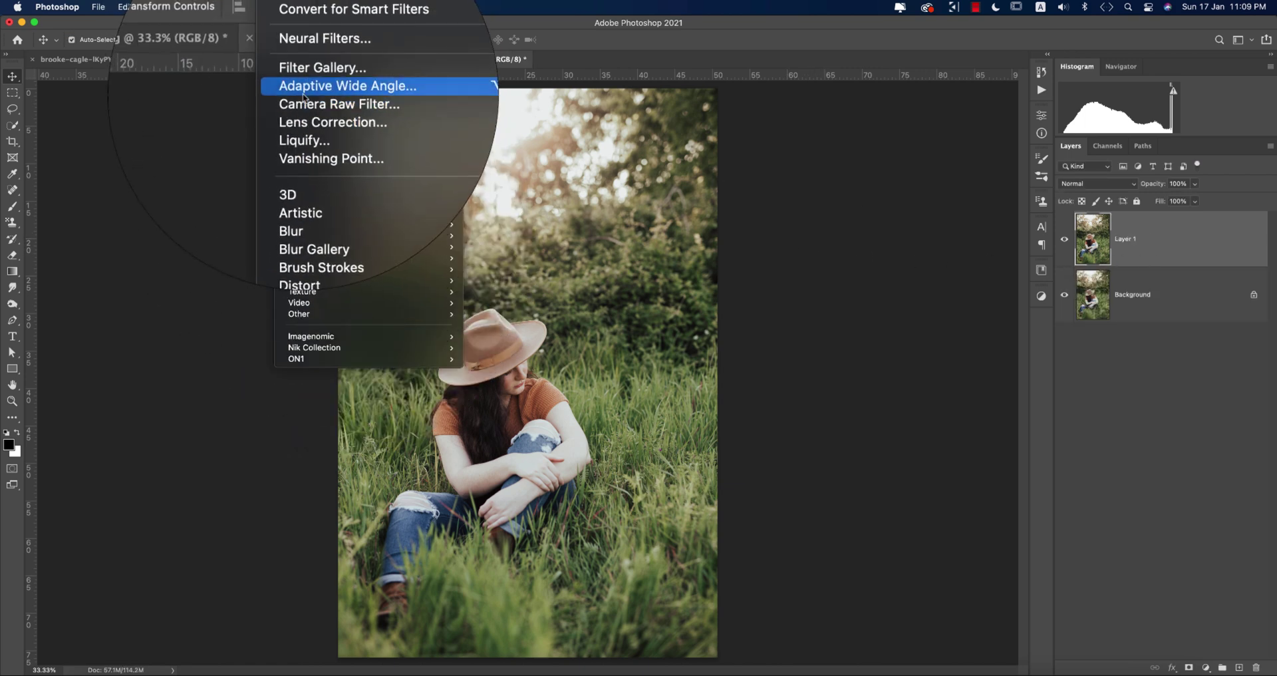
left_click(615, 143)
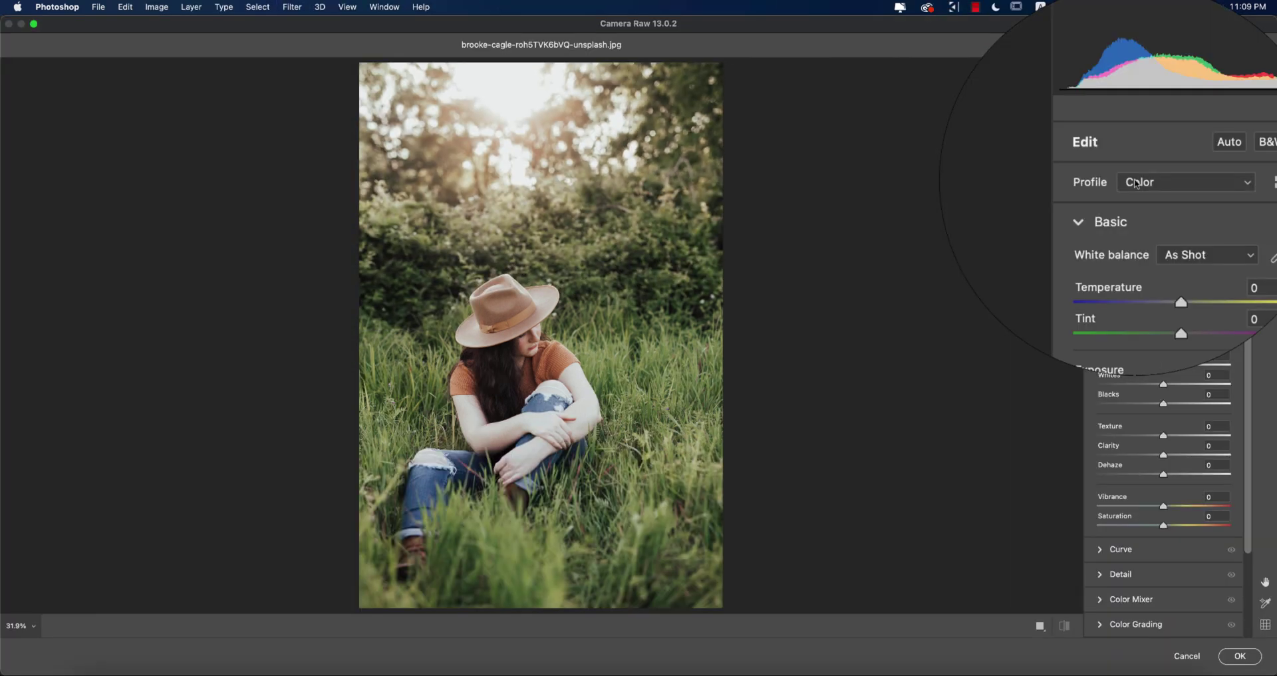
left_click(1207, 260)
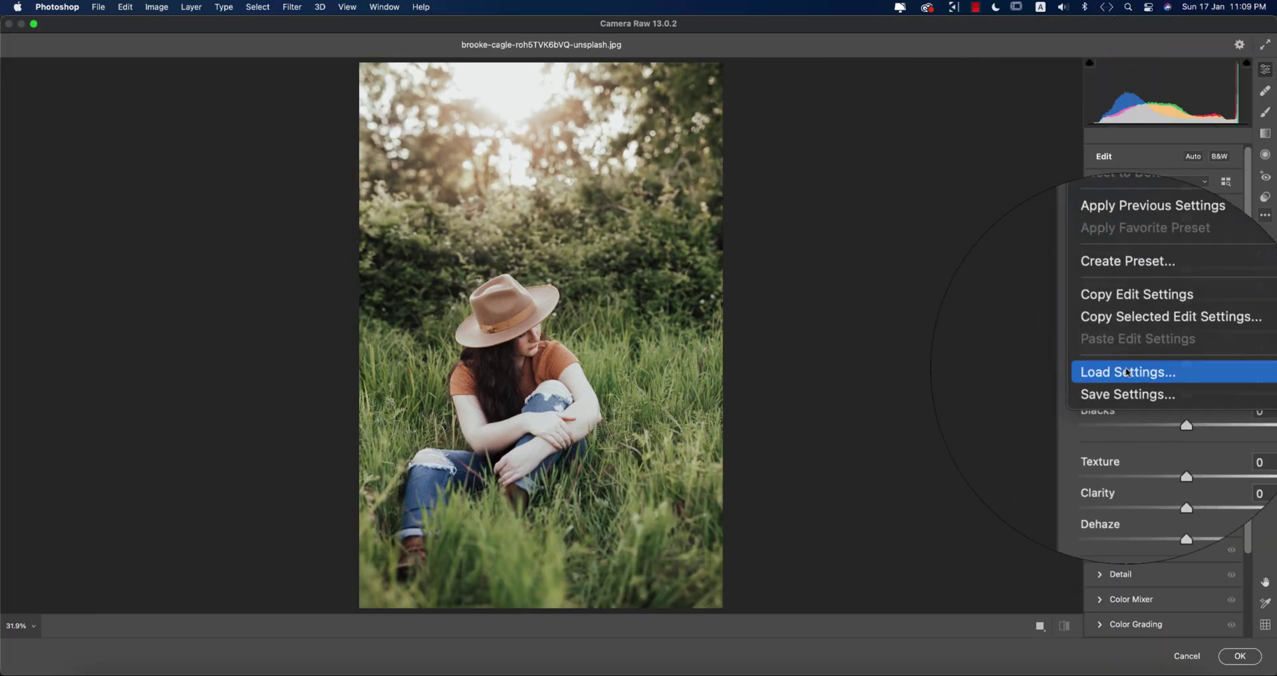
left_click(1127, 371)
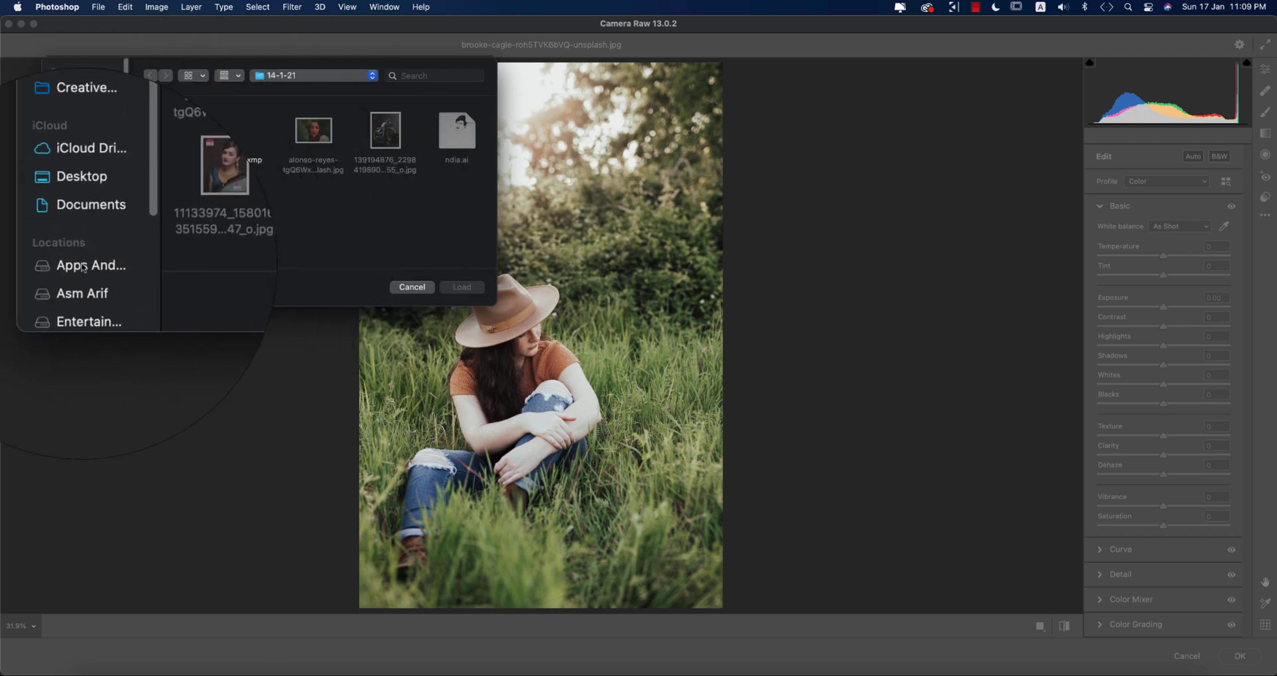
left_click(83, 264)
double_click(162, 136)
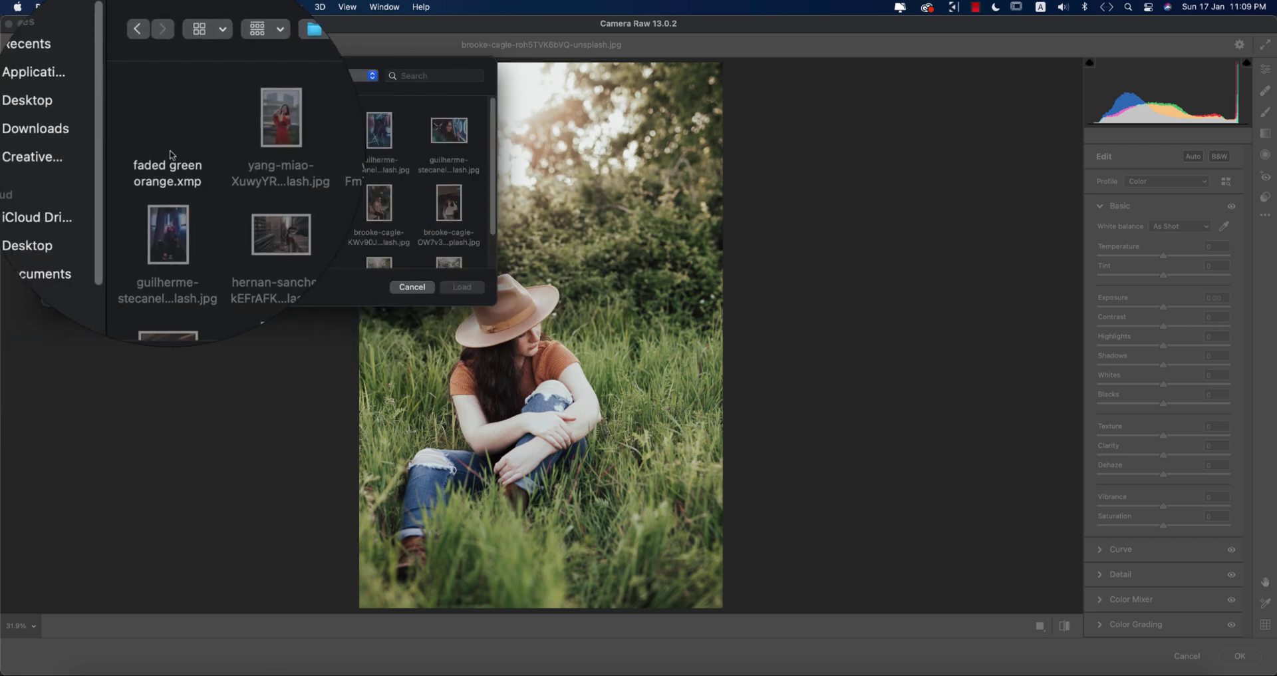
left_click(169, 141)
left_click(442, 288)
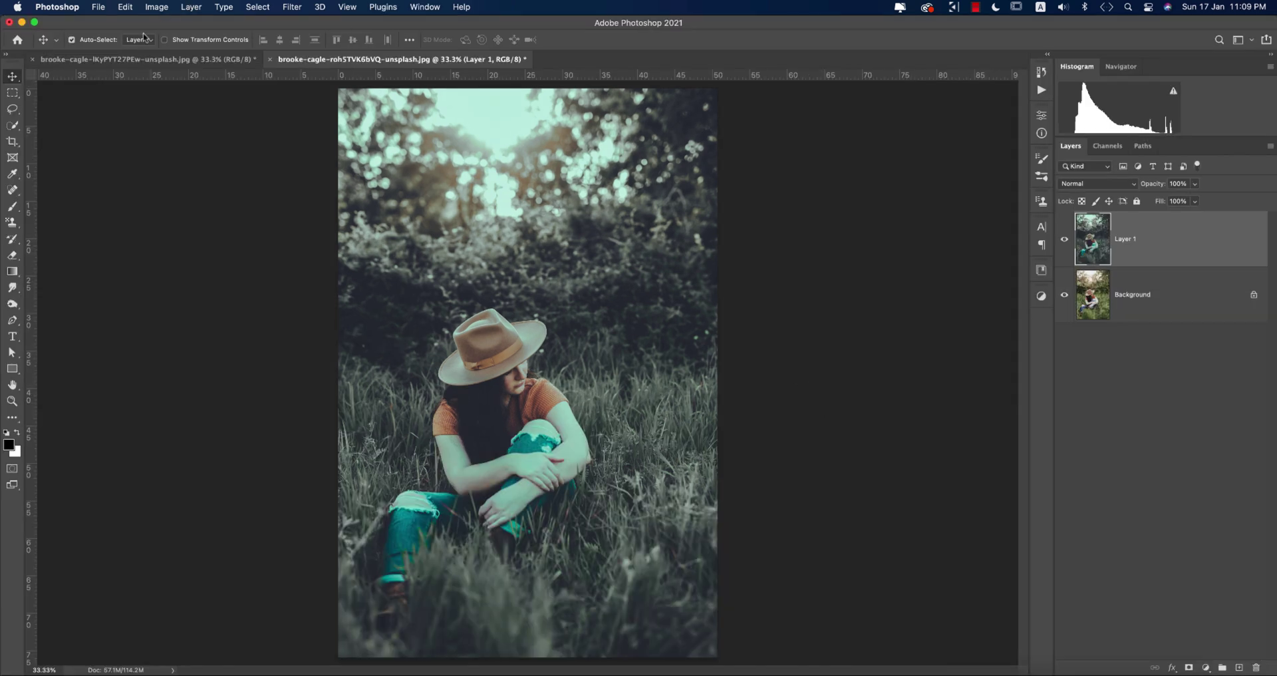
- Open brooke-cagle-V3twIVfbbz0-unsplash.jpg and duplicate its Background as Layer 1
left_click(99, 8)
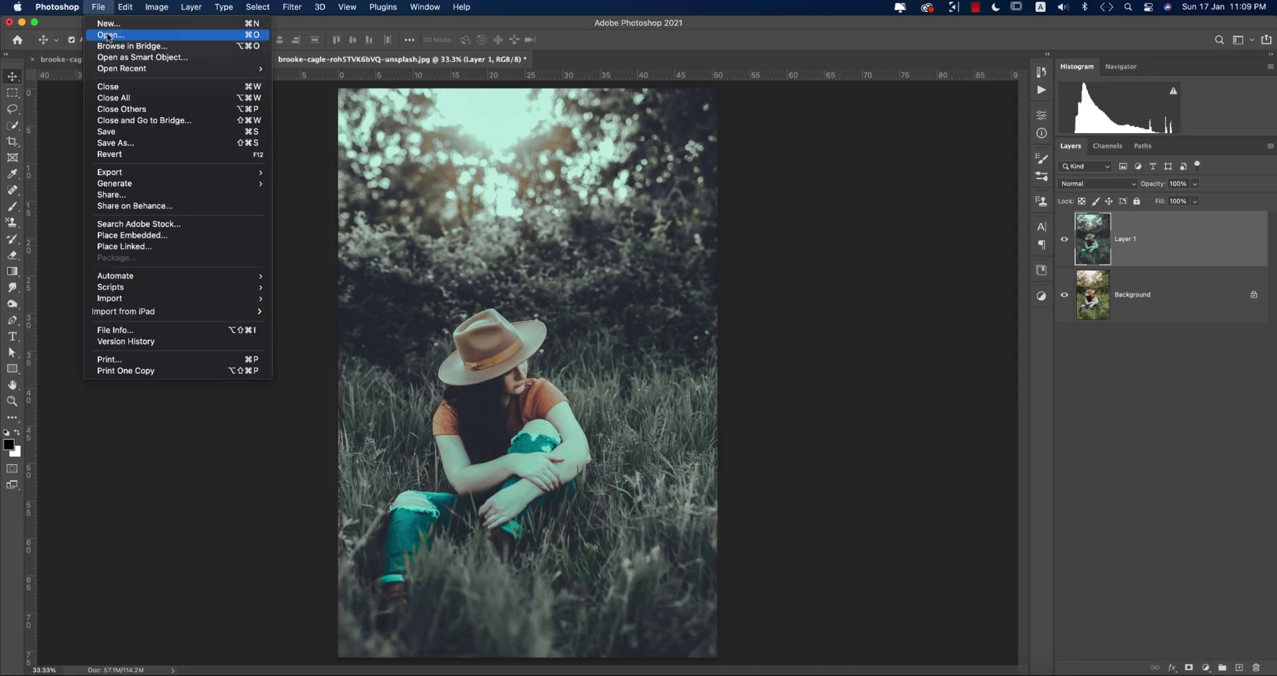
left_click(108, 36)
double_click(746, 280)
key("super+j")
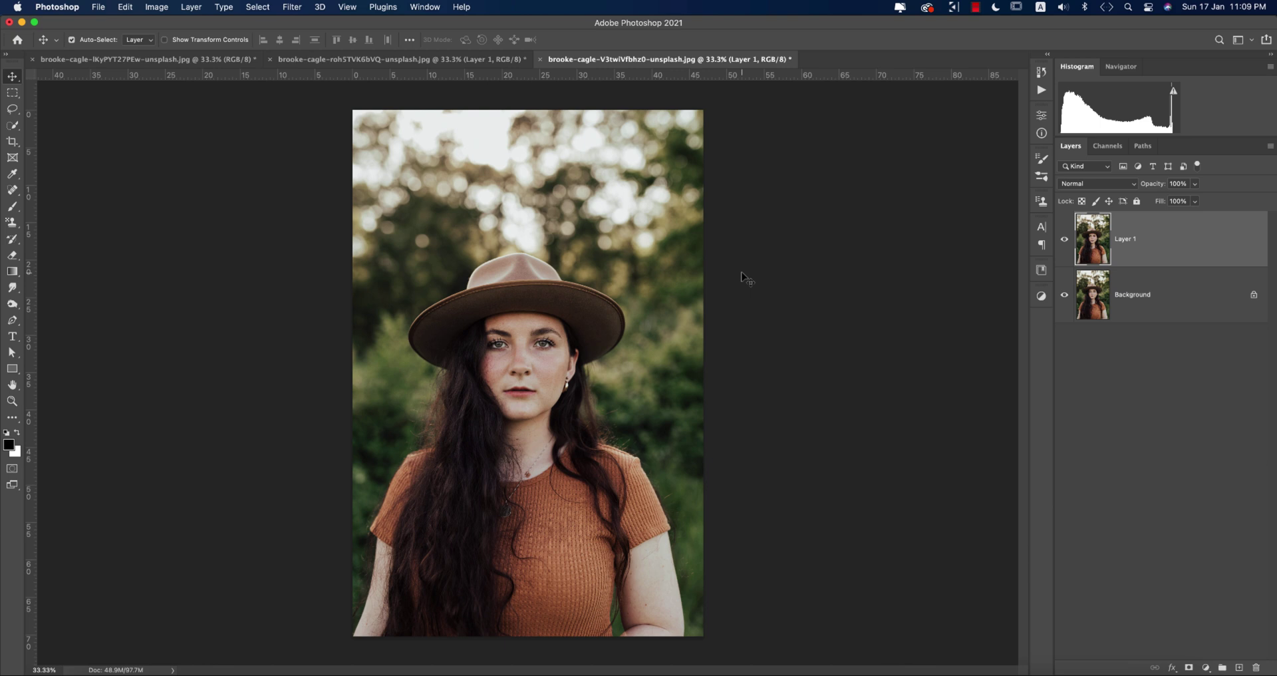
left_click(307, 12)
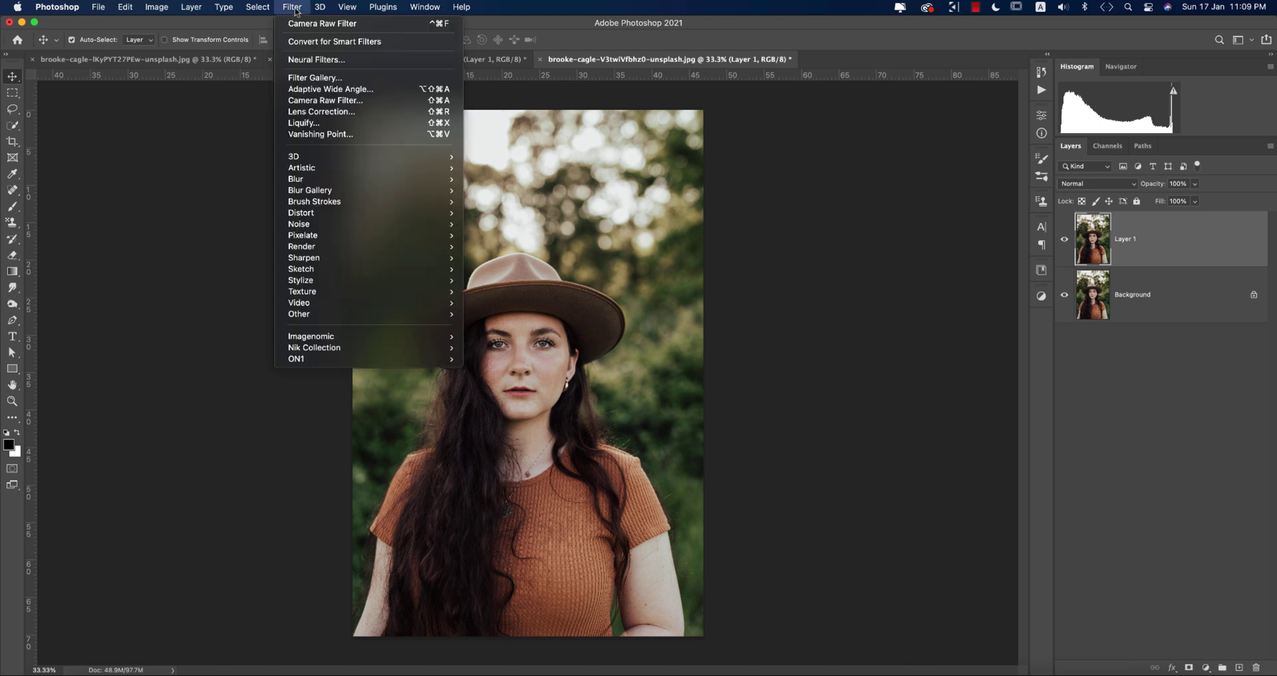
left_click(320, 102)
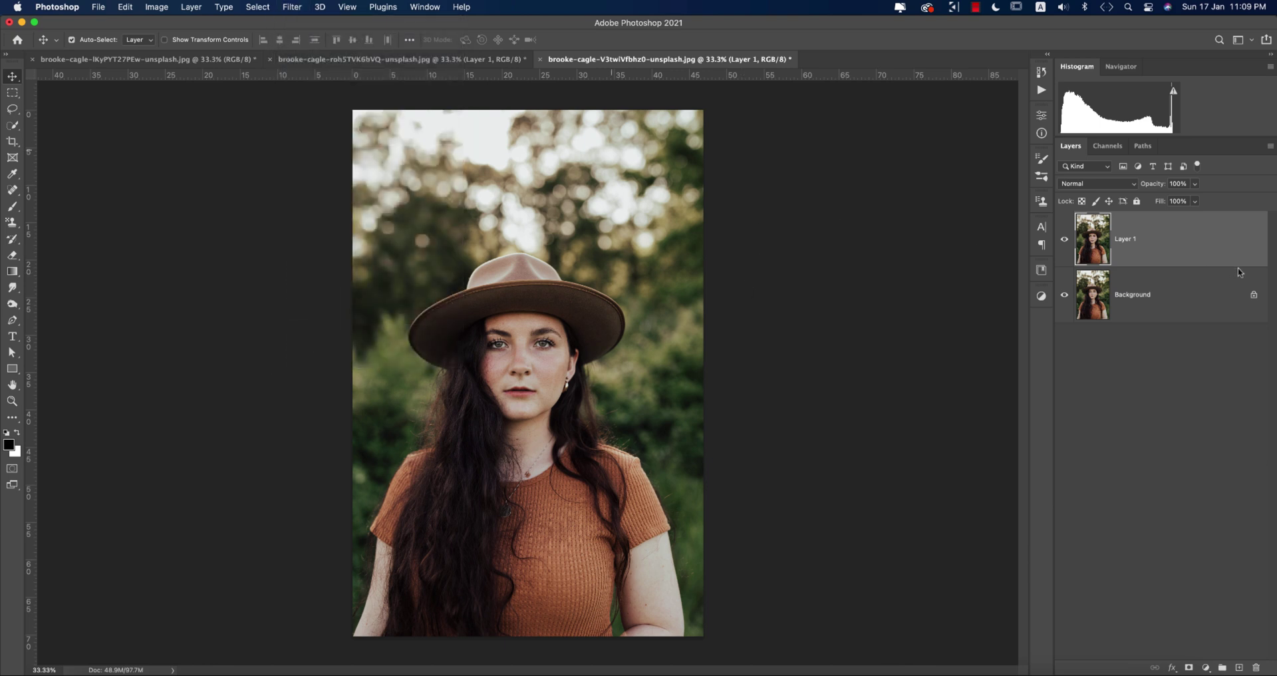
- Load the faded green orange.xmp preset on the third portrait and ease Highlights to -46
left_click(1264, 214)
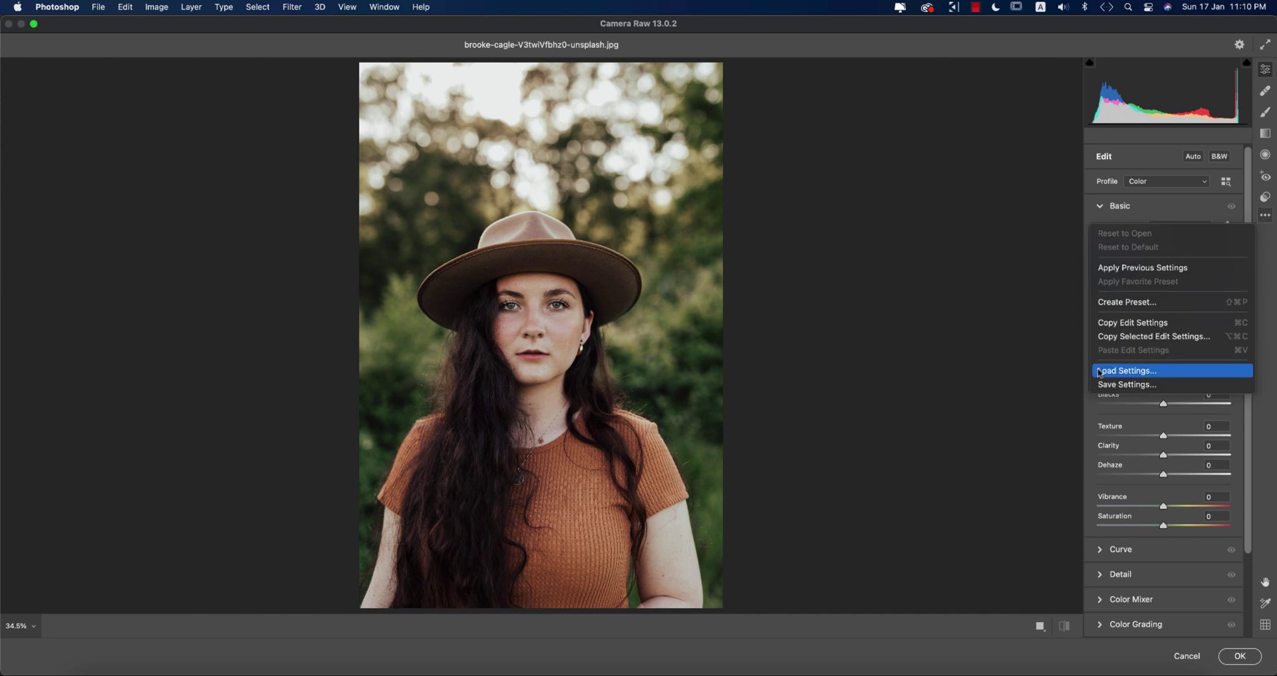
left_click(1099, 372)
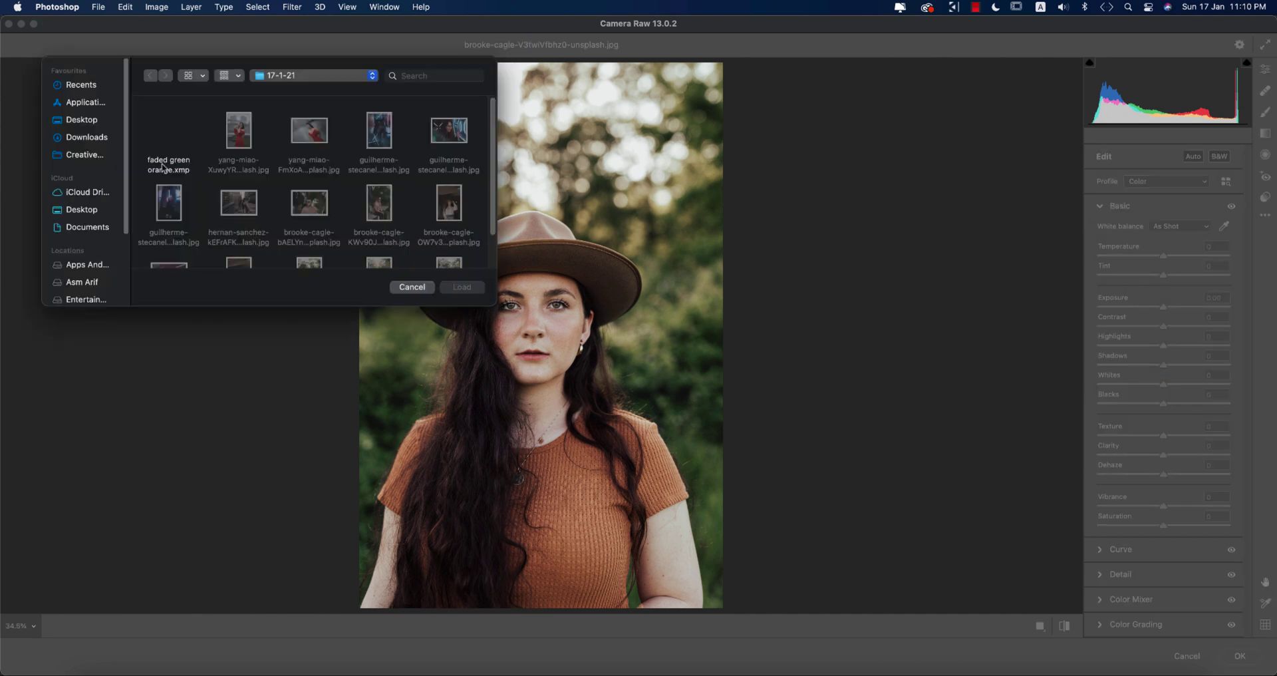
double_click(163, 167)
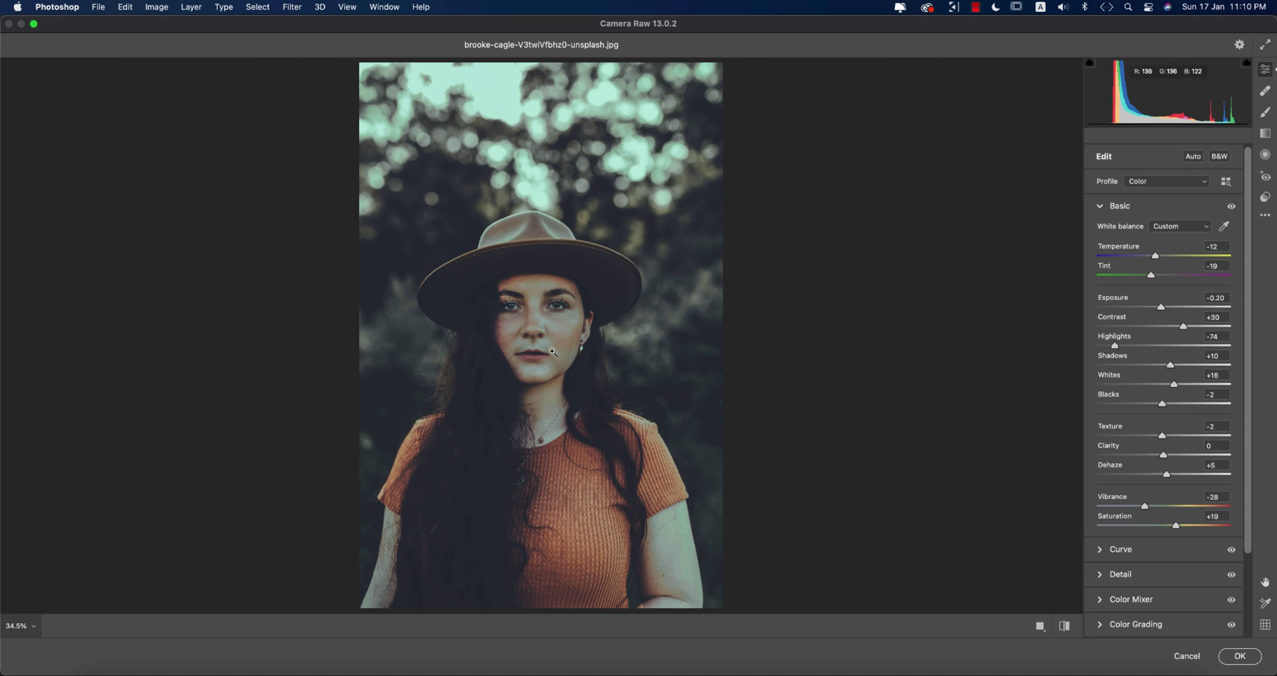
left_click_drag(1116, 346, 1132, 347)
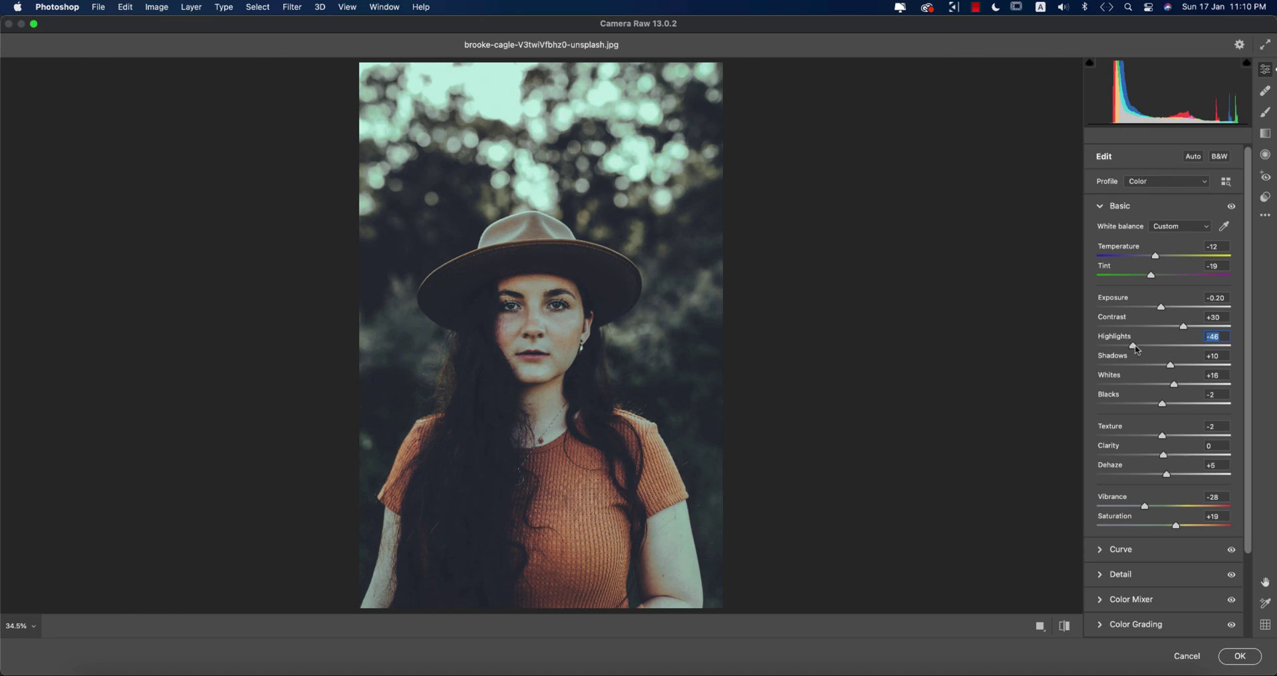
scroll(1160, 535, "down", 5)
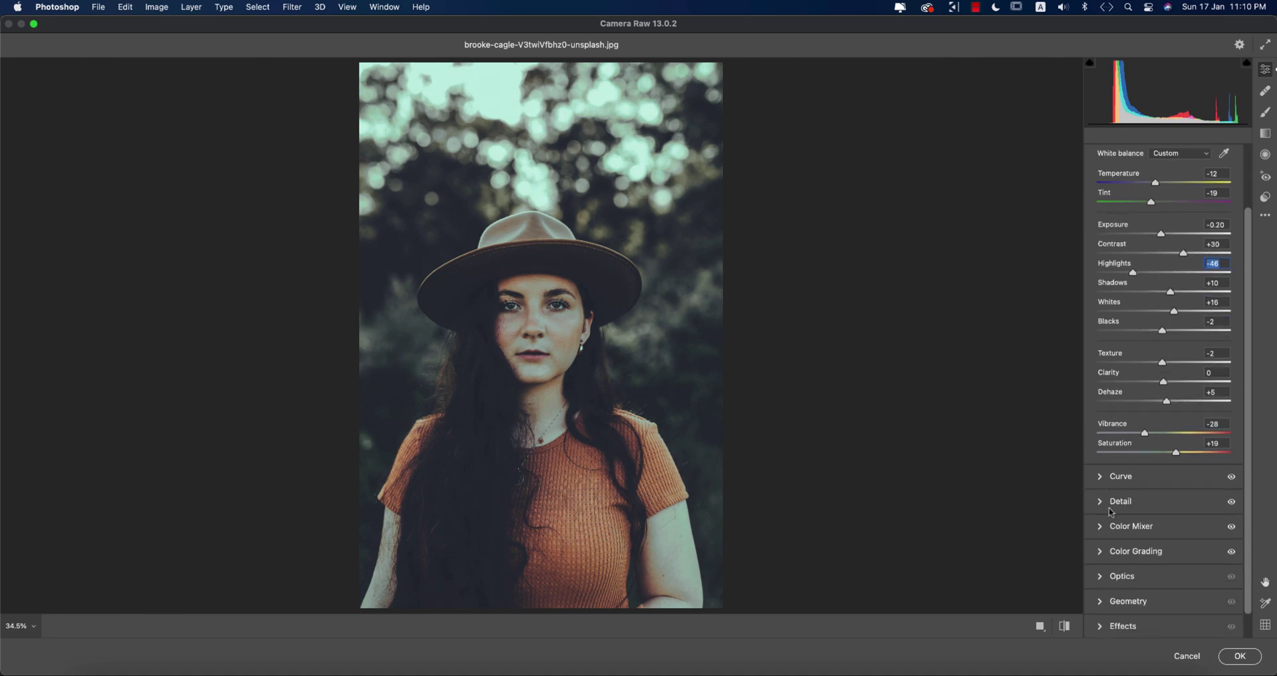
- Raise the Oranges luminance in the Color Mixer to brighten her skin and shirt
left_click(1101, 528)
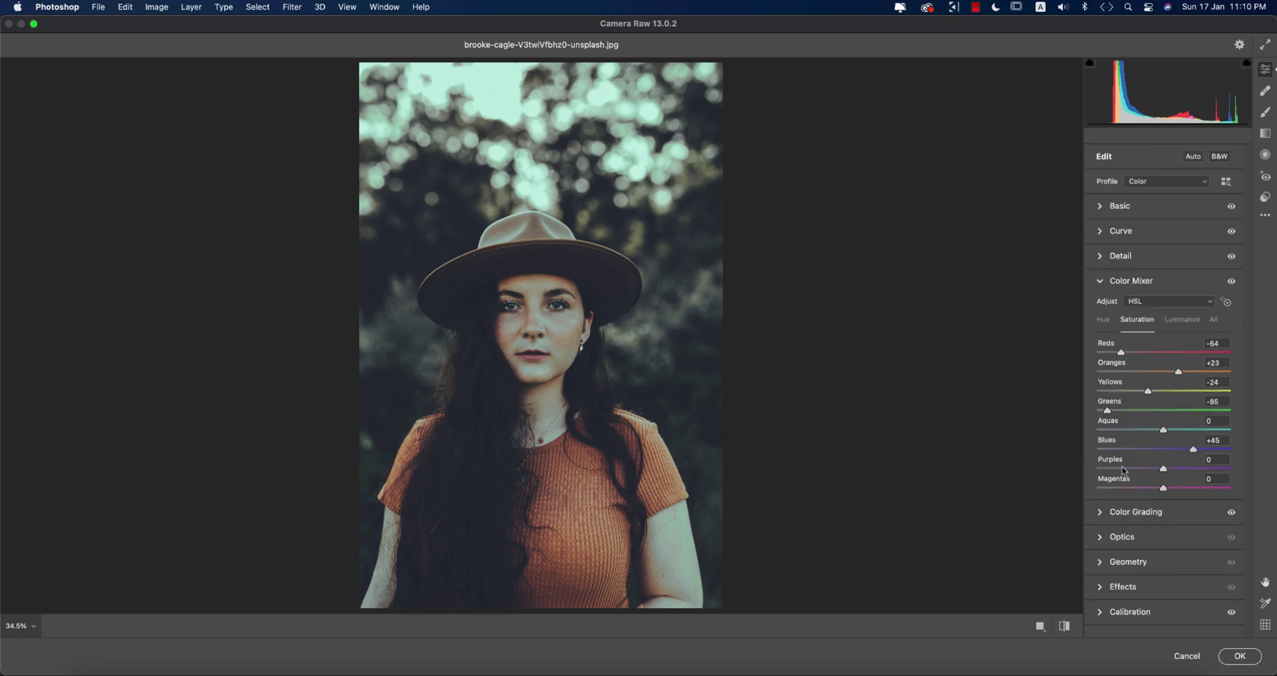
left_click(1182, 321)
left_click(1149, 323)
left_click(1180, 320)
left_click_drag(1182, 367, 1194, 371)
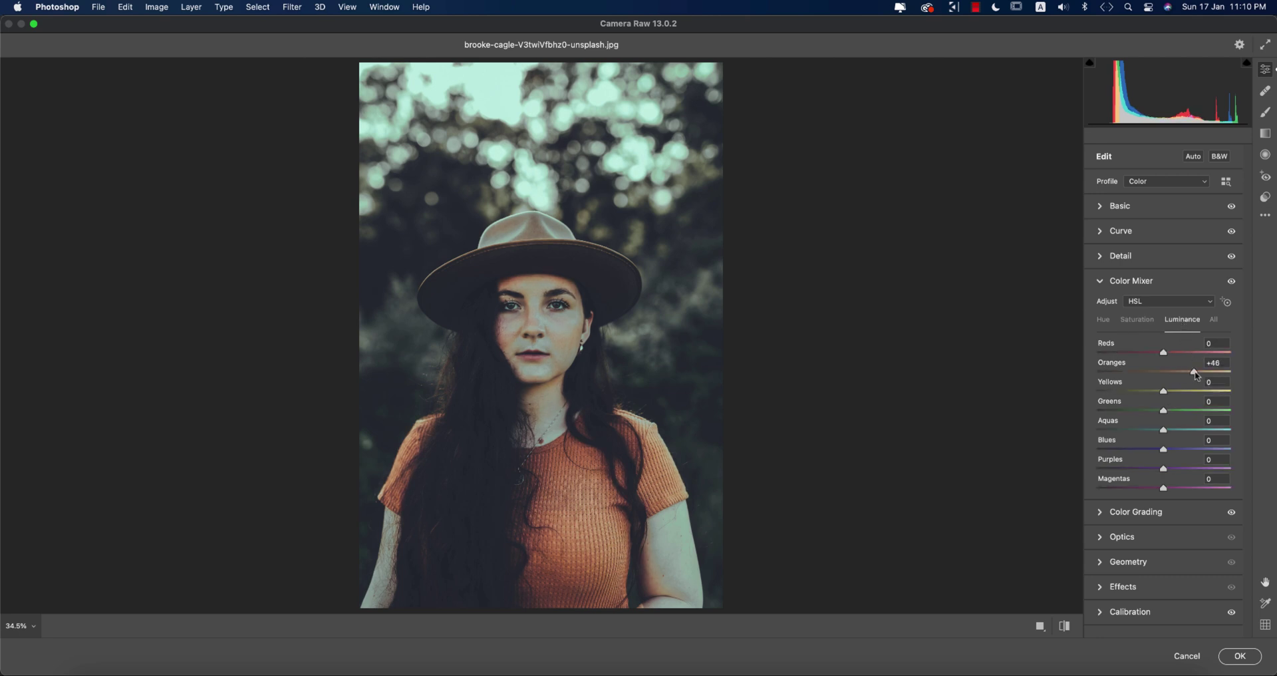
left_click(1101, 282)
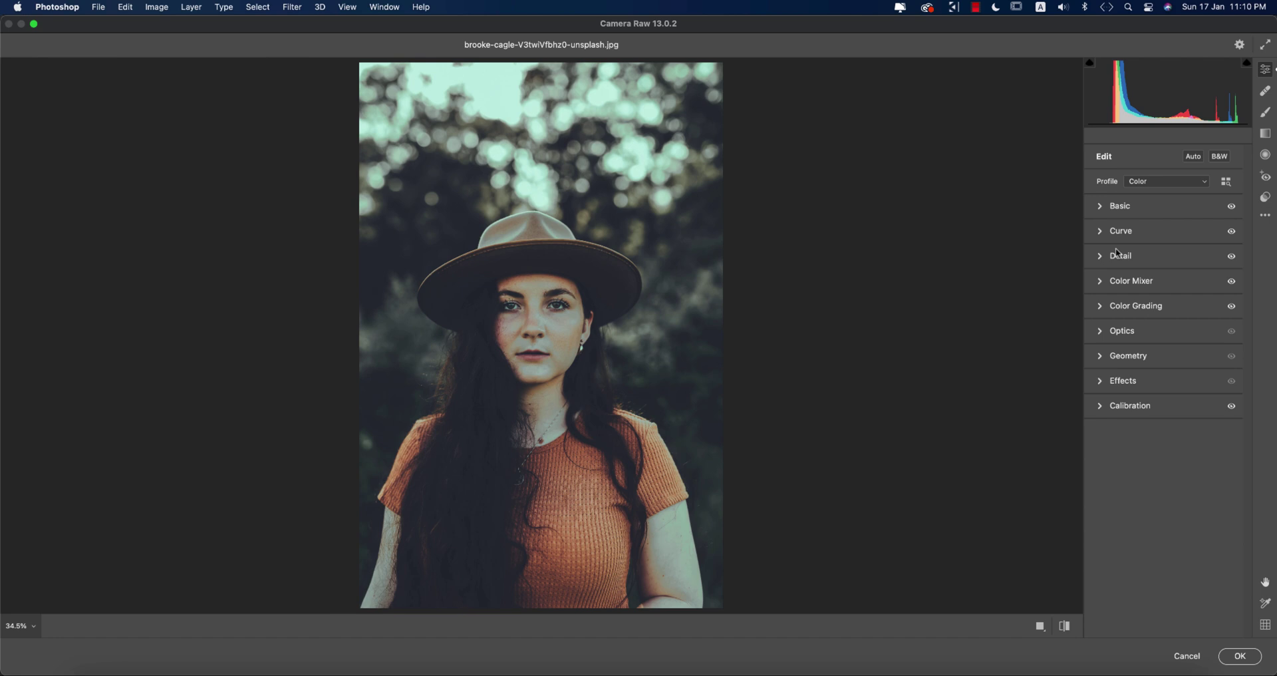
- Cool the third portrait's white balance Temperature to -16 in the Basic panel
left_click(1103, 207)
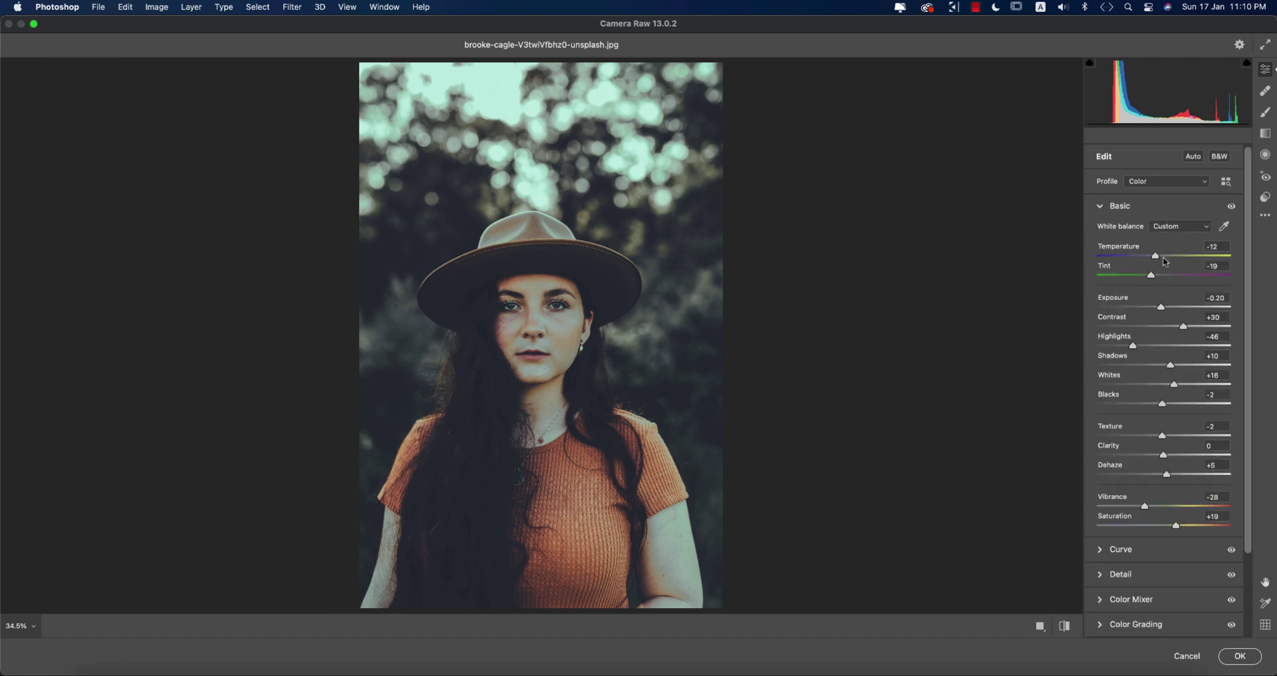
left_click_drag(1154, 258, 1150, 258)
left_click_drag(1155, 260, 1152, 259)
left_click(1102, 207)
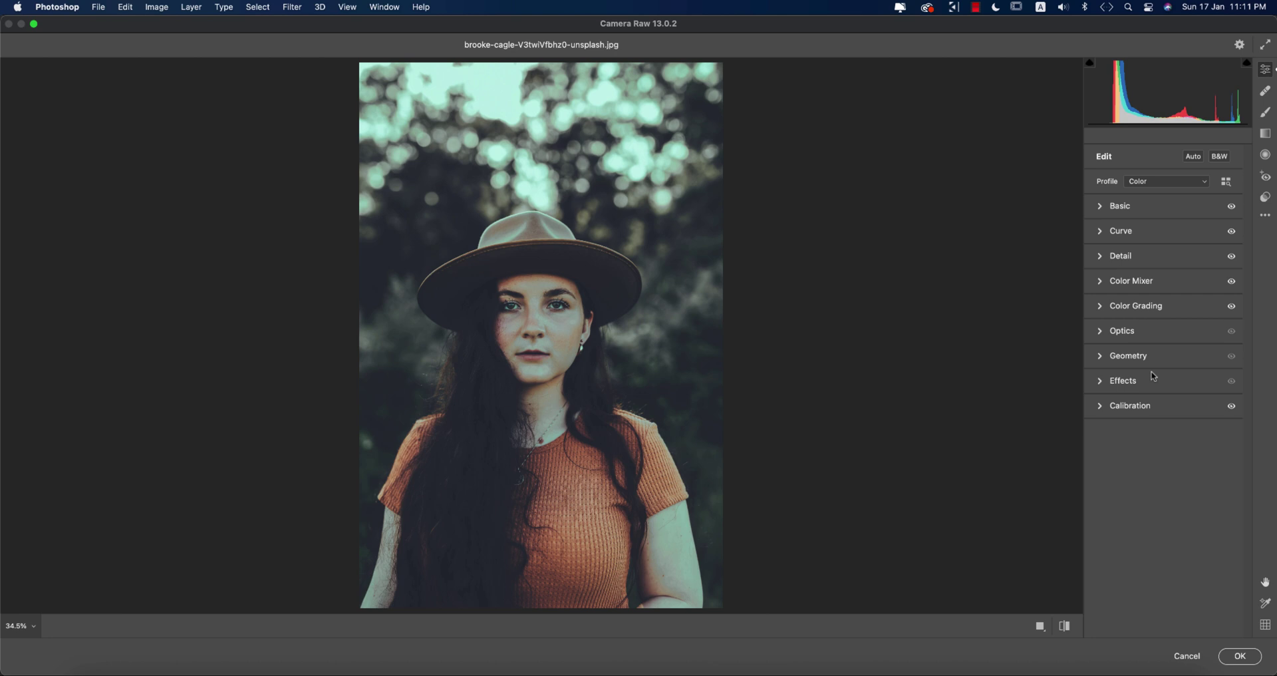
- Commit the Camera Raw grade to the third portrait and return to the second portrait
left_click(1102, 209)
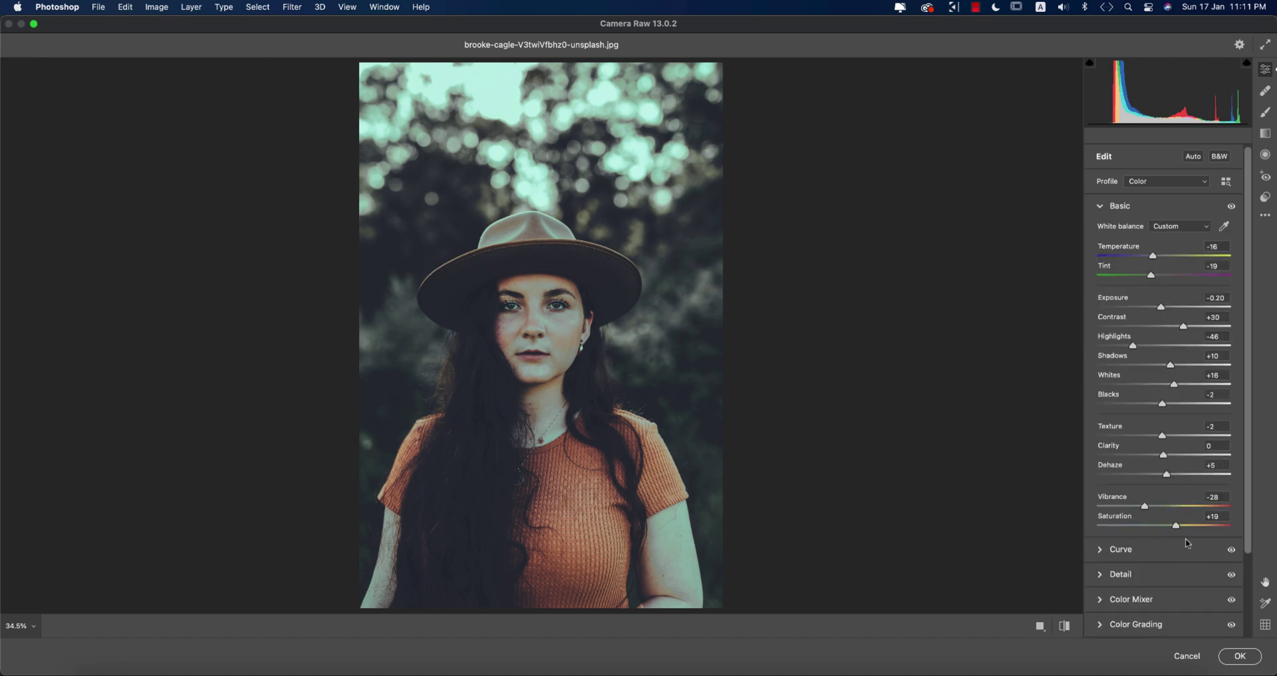
key("Return")
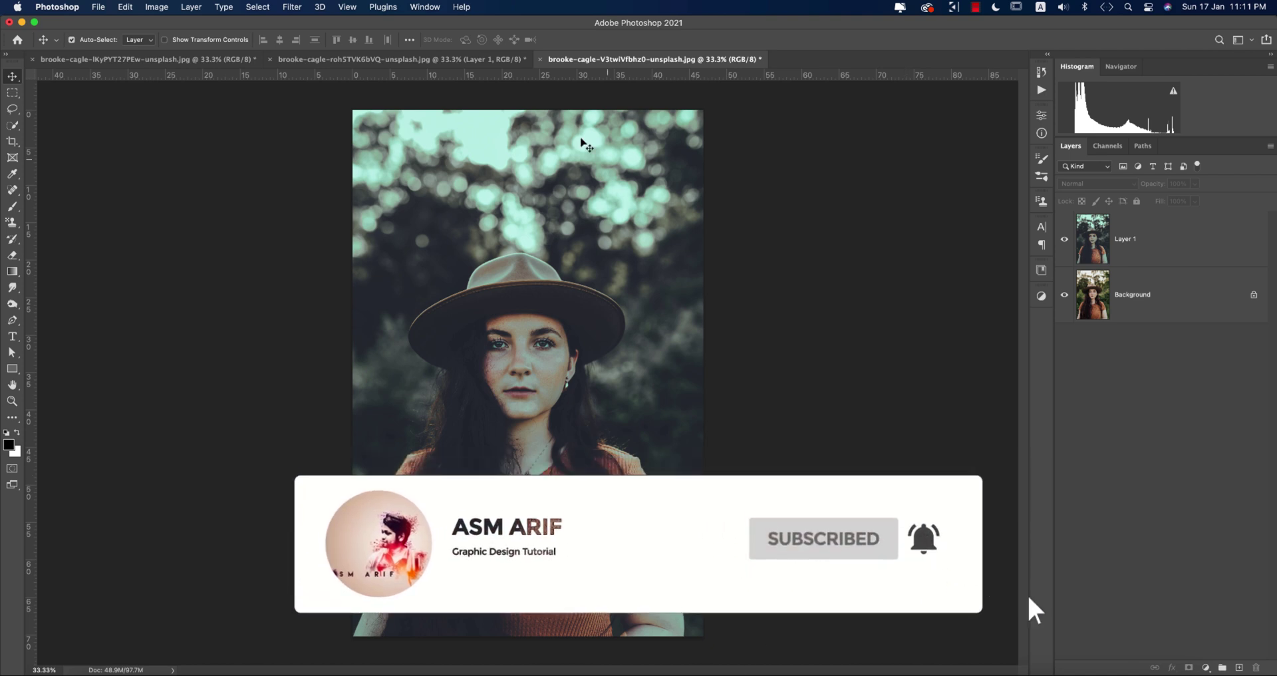
left_click(384, 60)
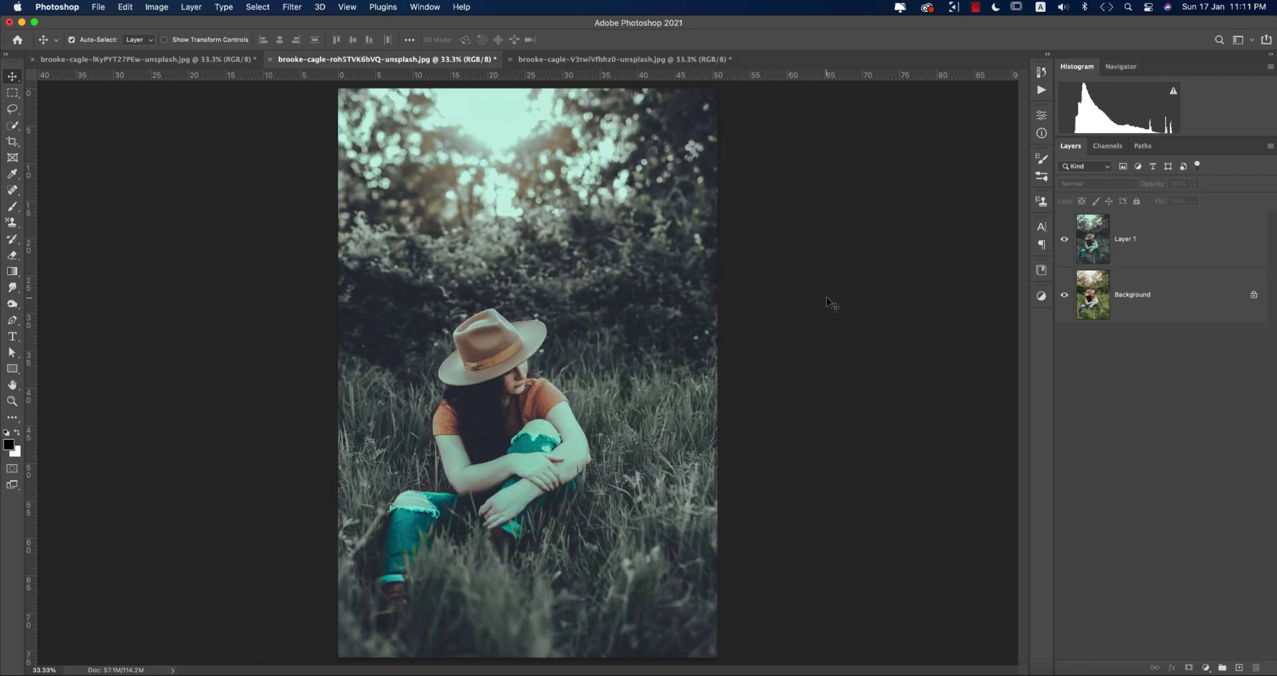